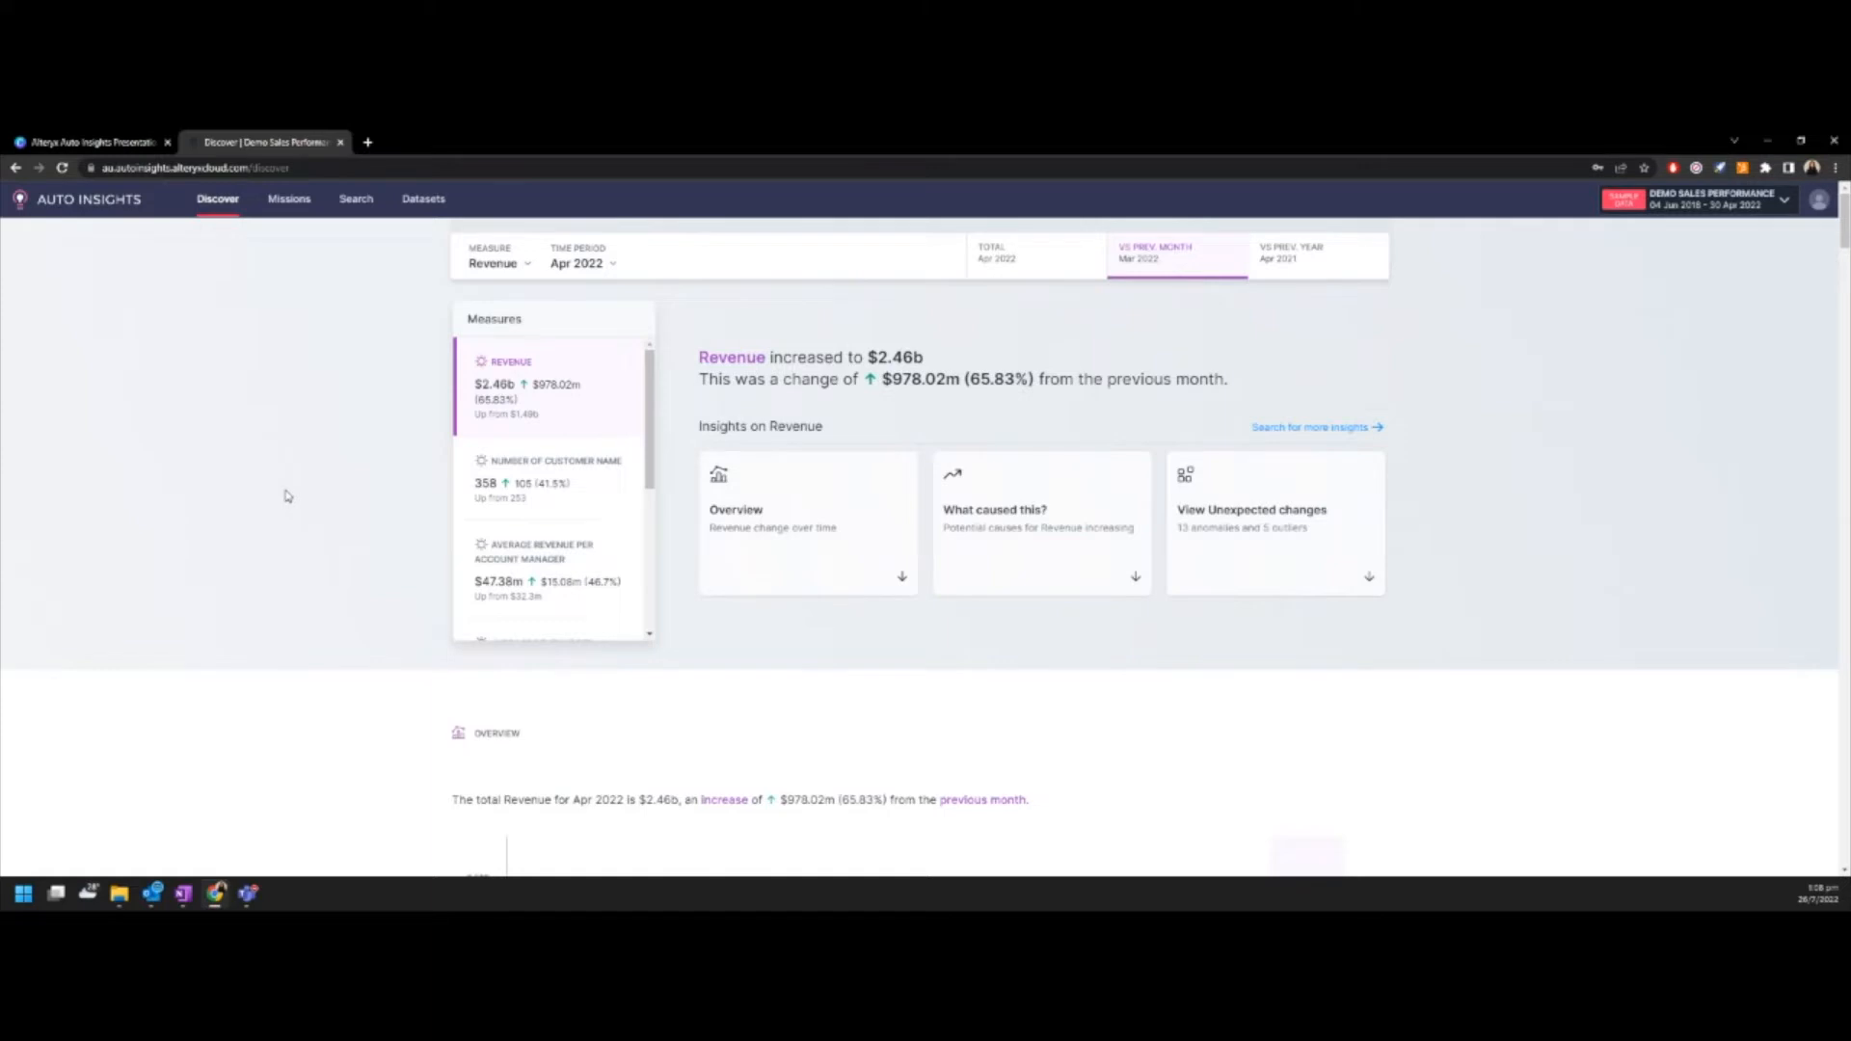
Examine the Revenue overview for April 2022 and compare it with the previous year instead of the previous month.
left_click(1194, 271)
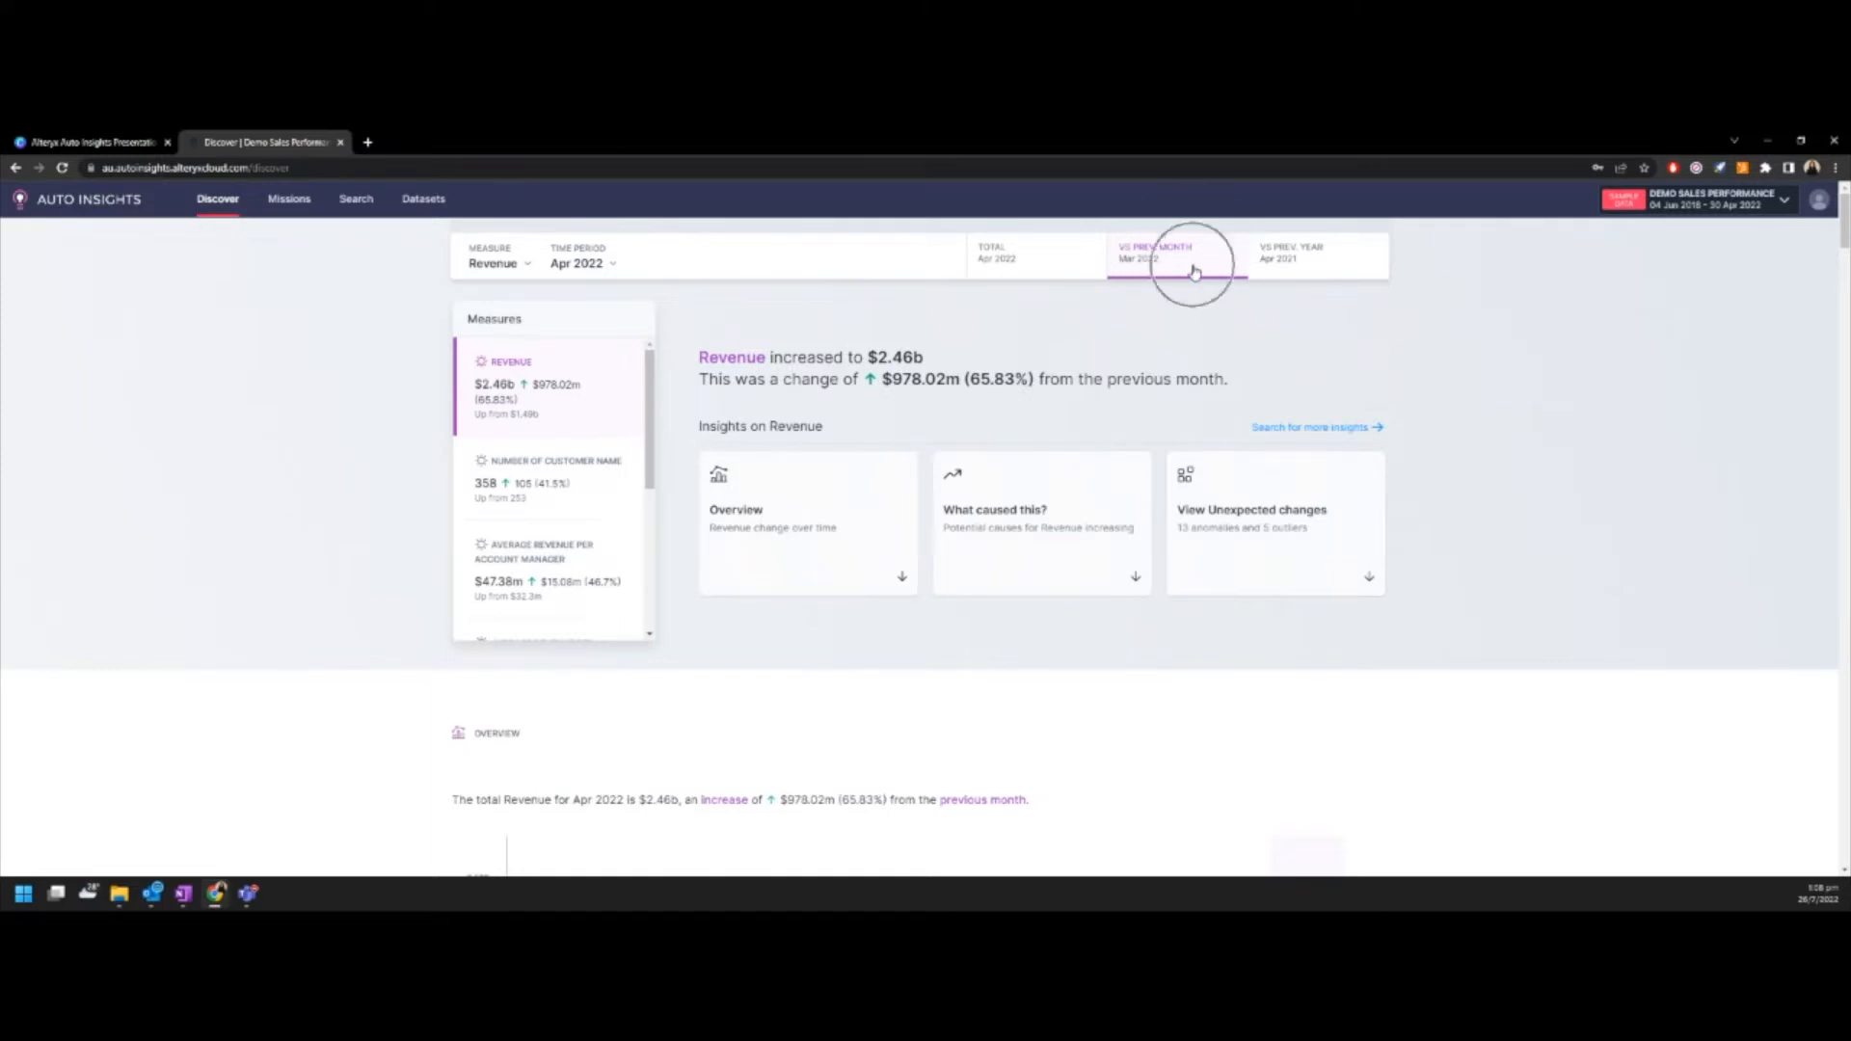
left_click(1323, 271)
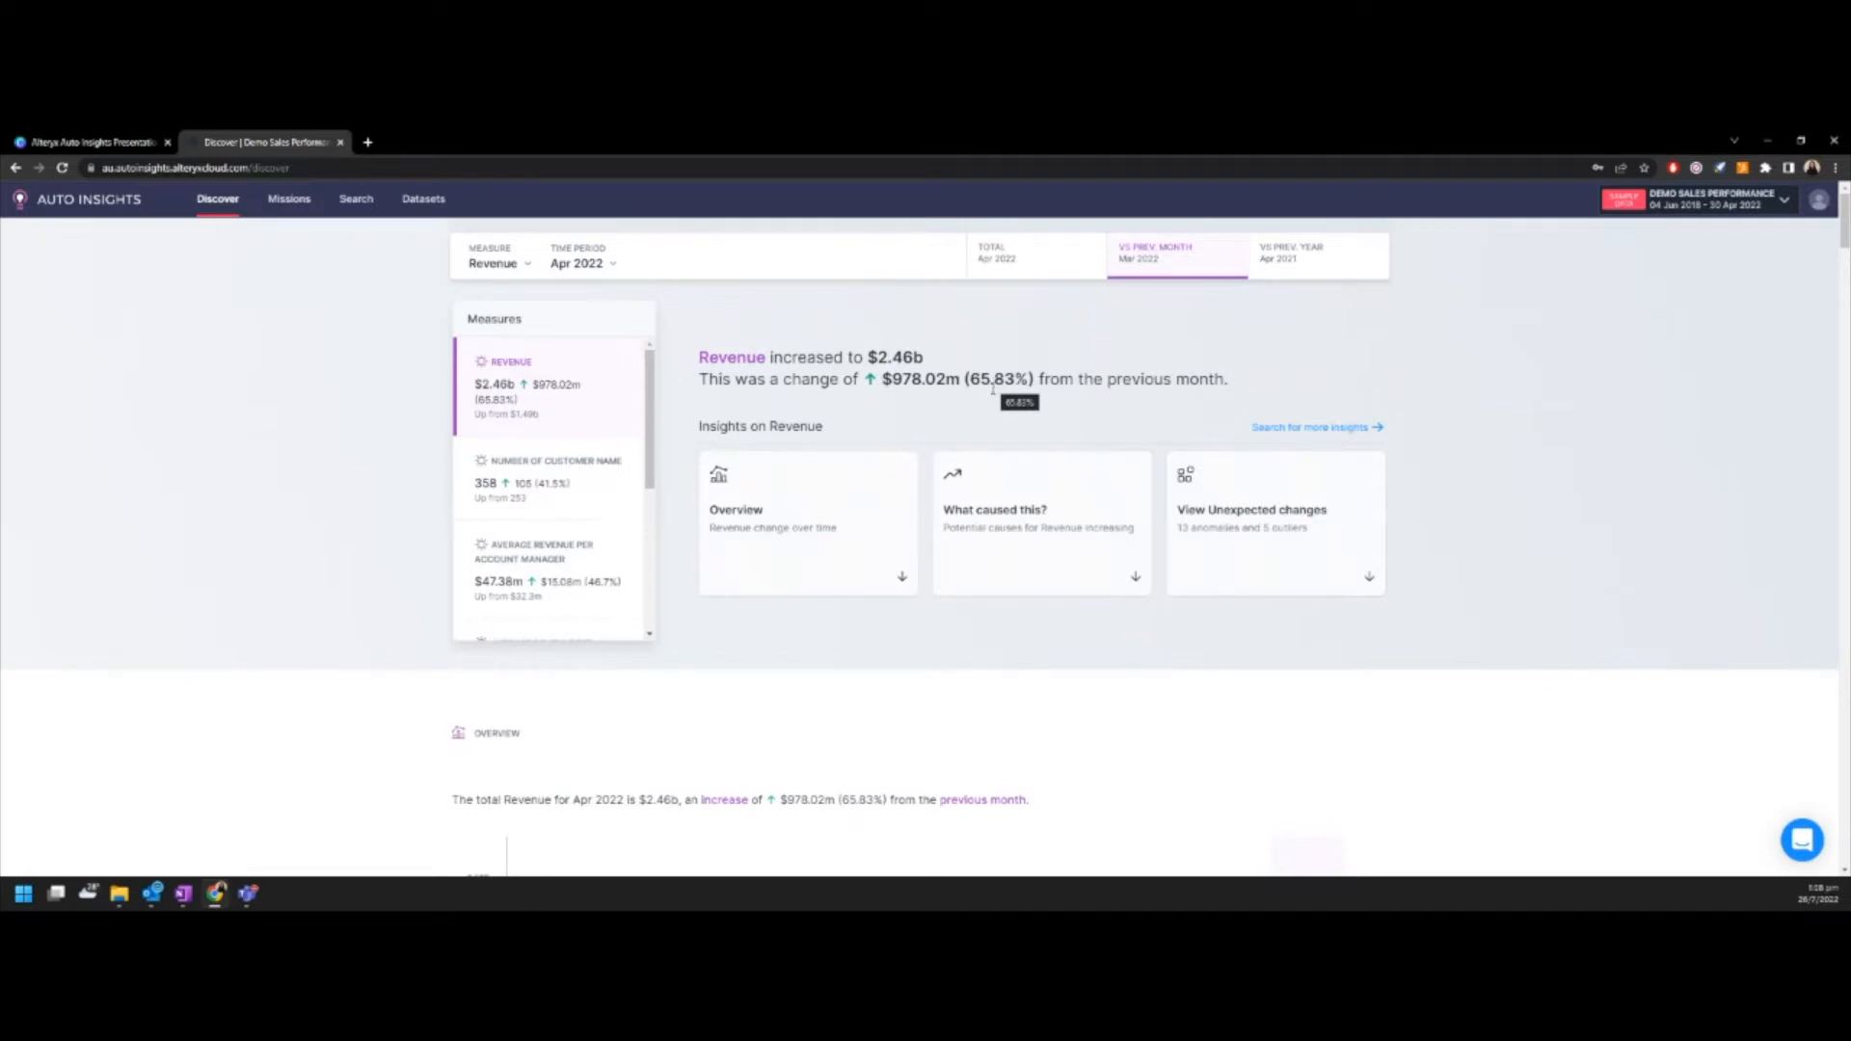
left_click(834, 530)
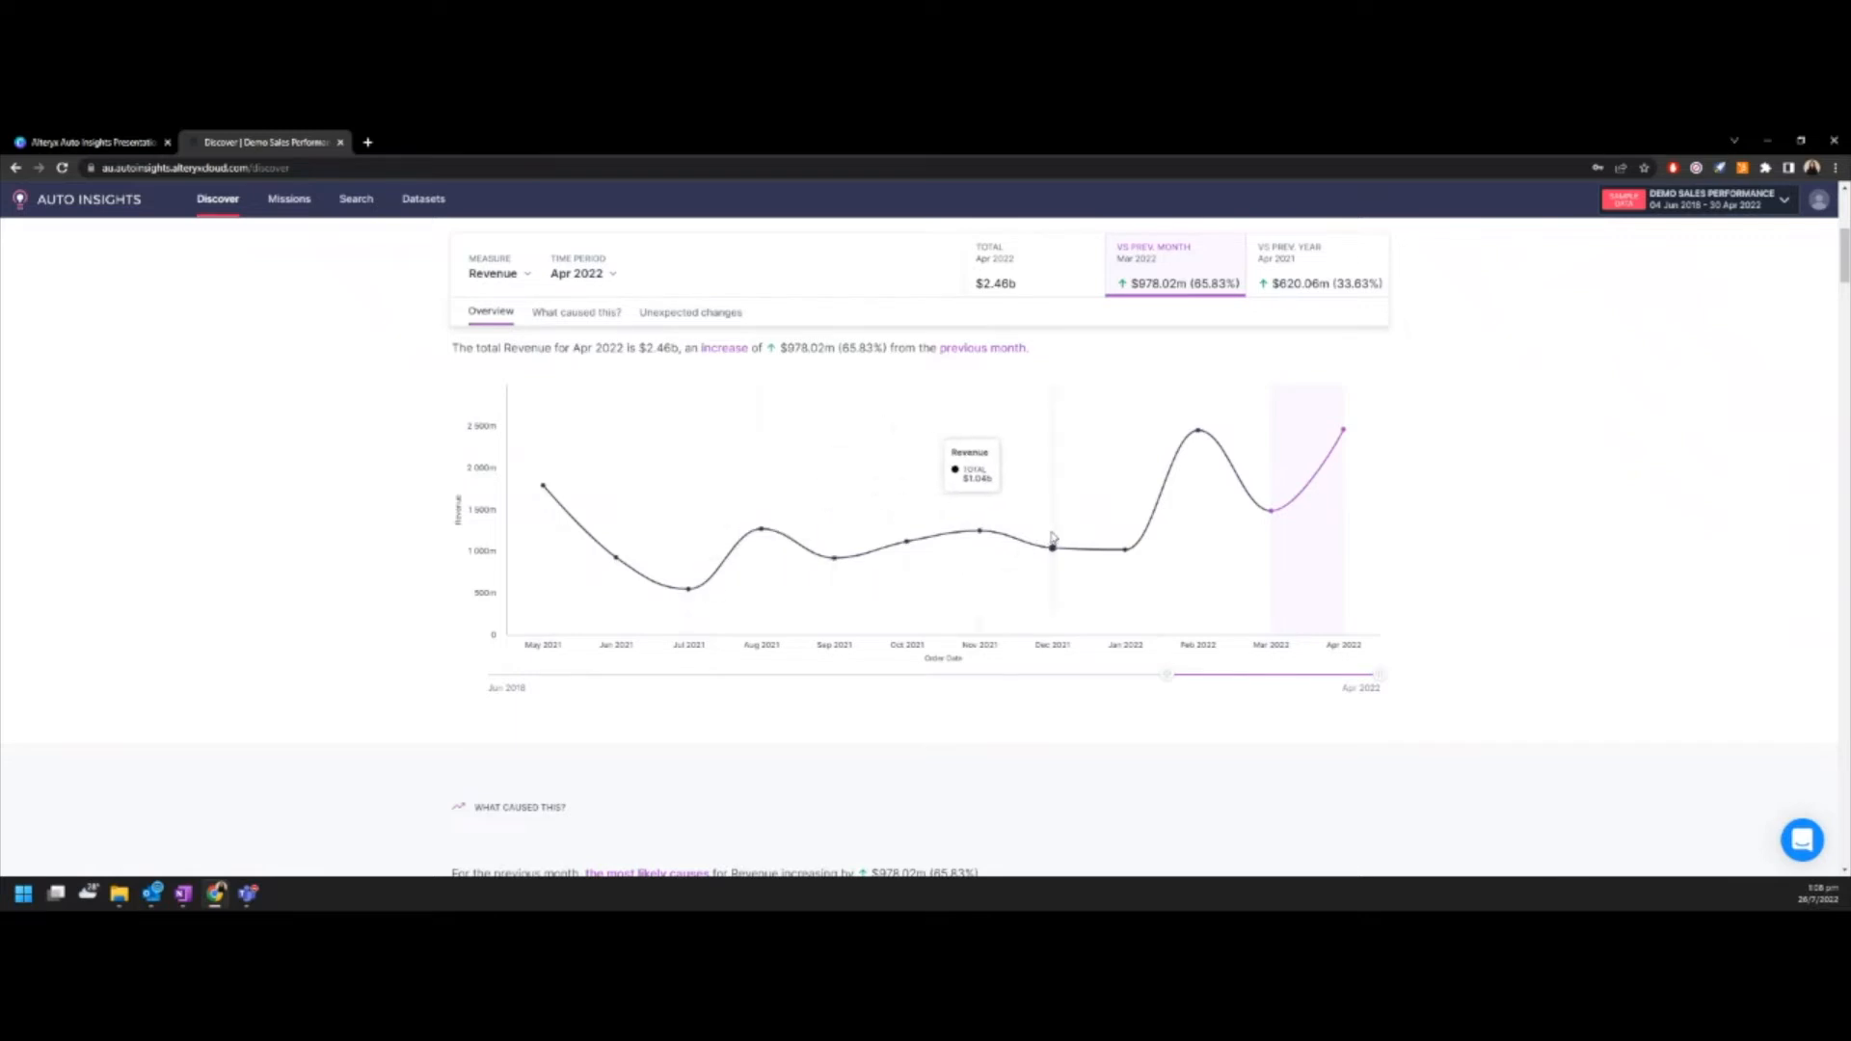
left_click(1282, 286)
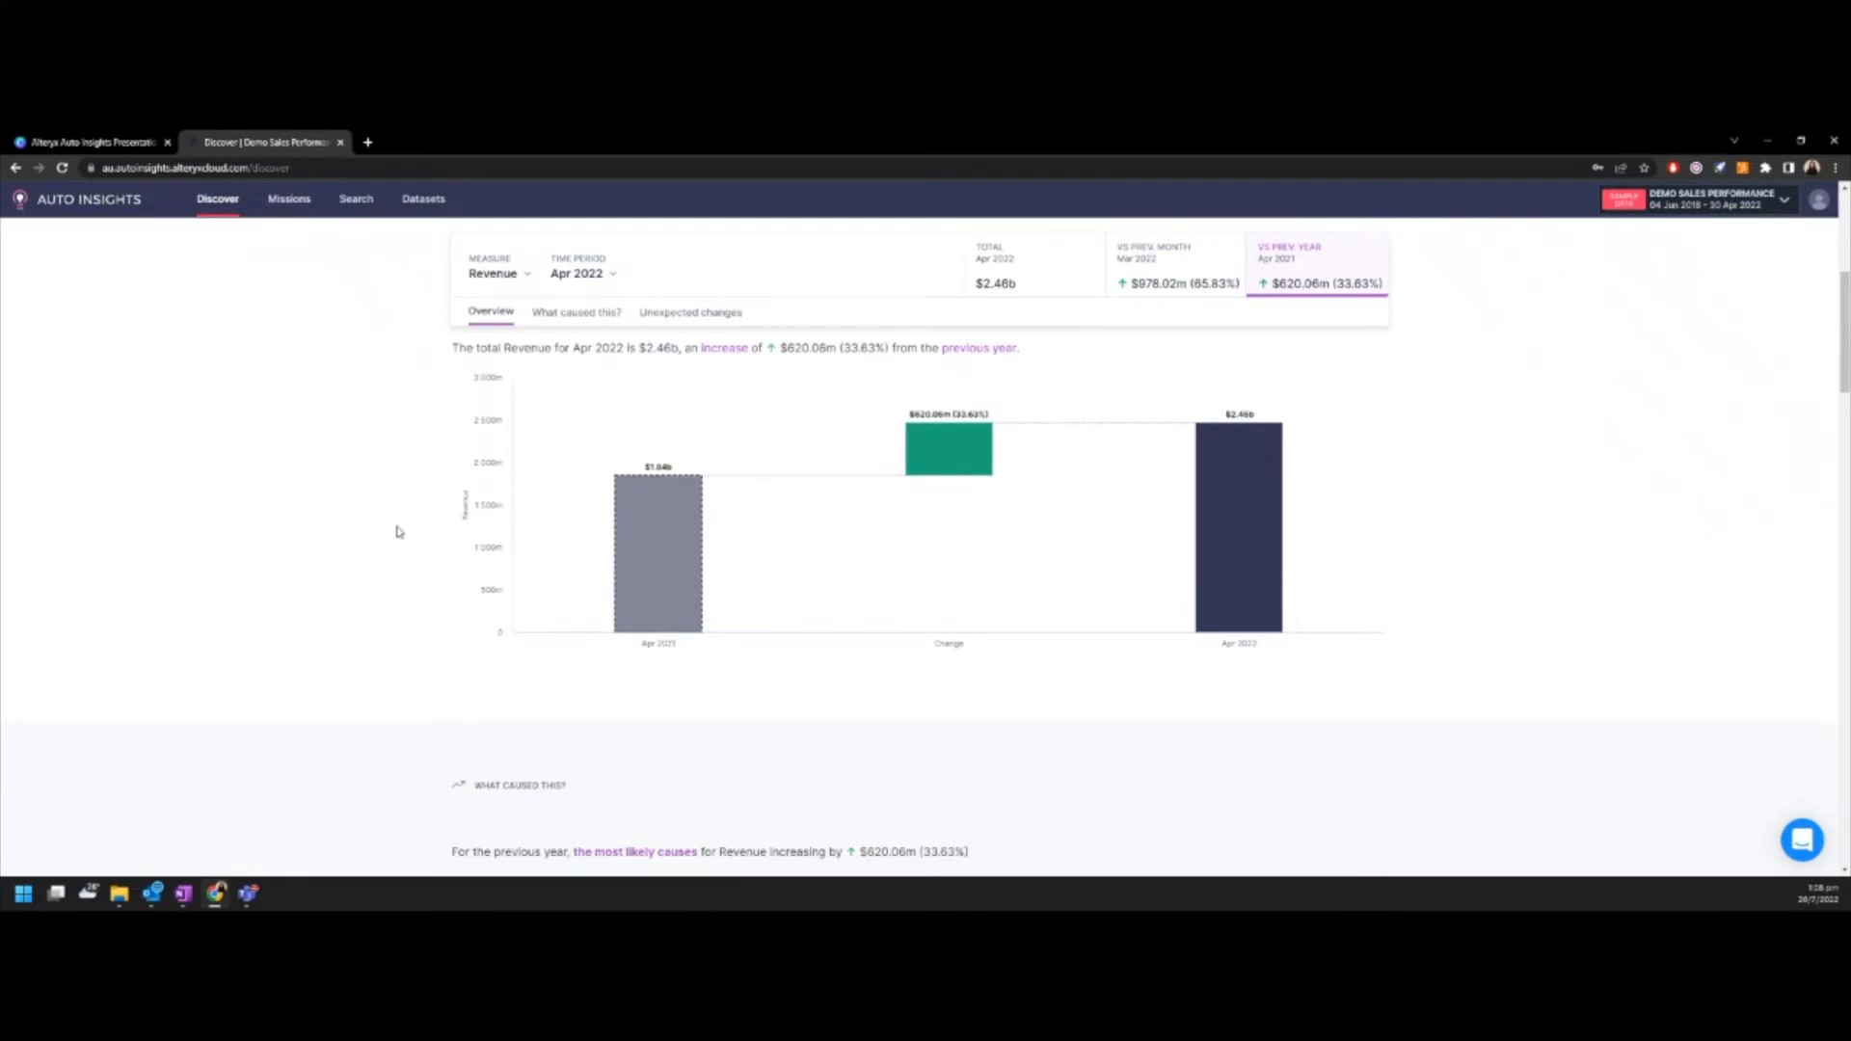
mouse_move(1214, 567)
scroll(1025, 425, "up", 5)
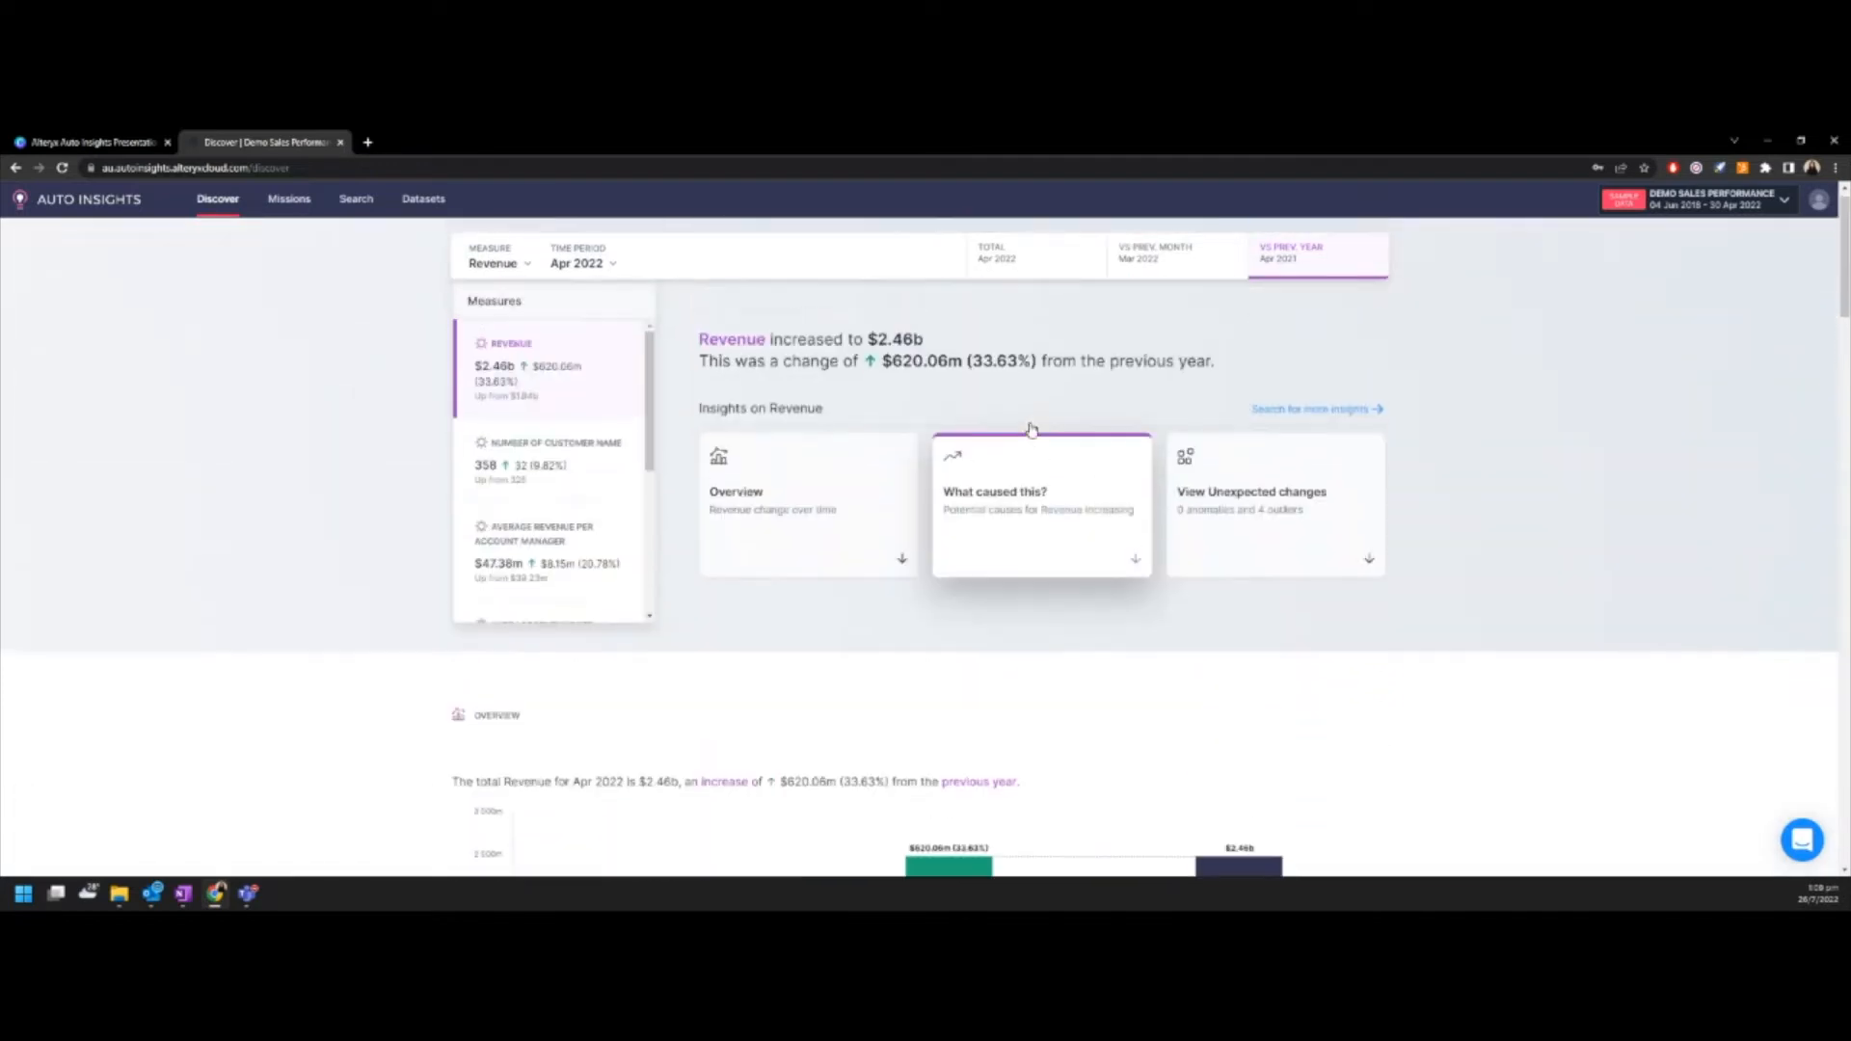
Examine the most likely causes of the yearly Revenue change and the potential causes by segment.
left_click(1003, 518)
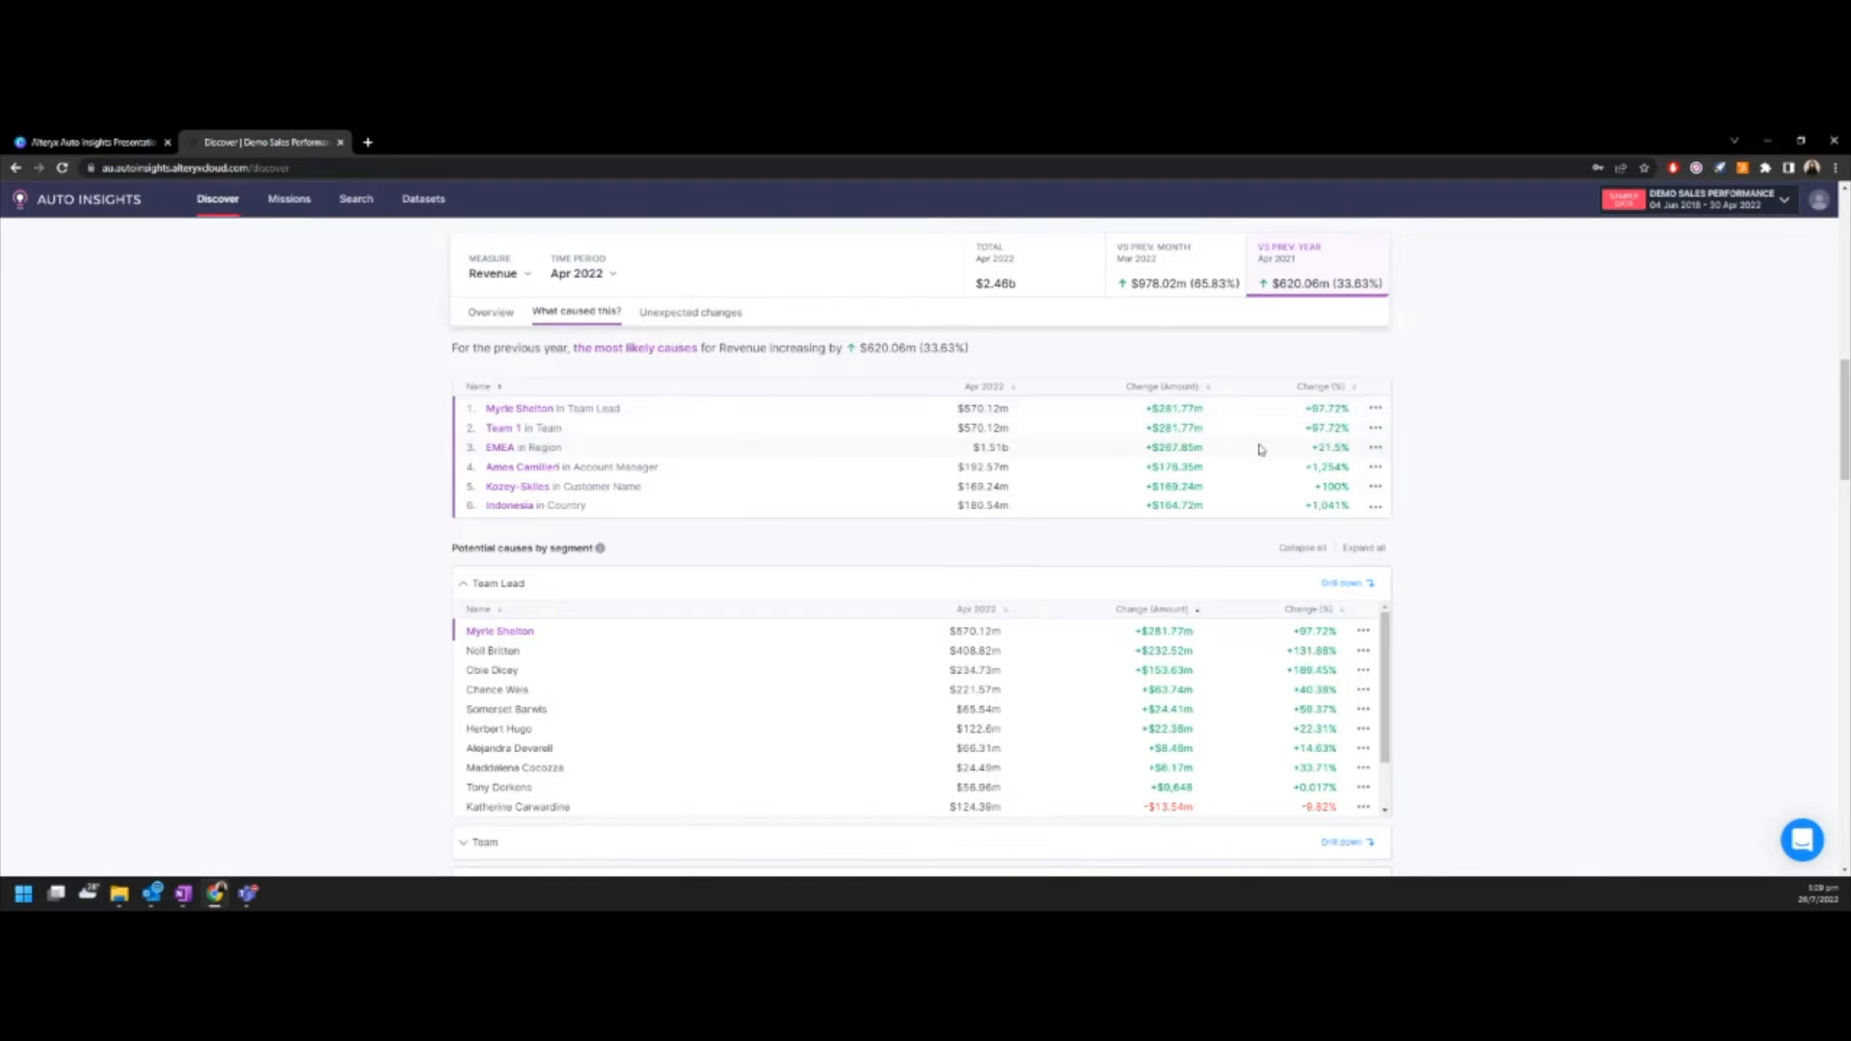
left_click(1217, 430)
left_click(577, 547)
scroll(703, 570, "down", 2)
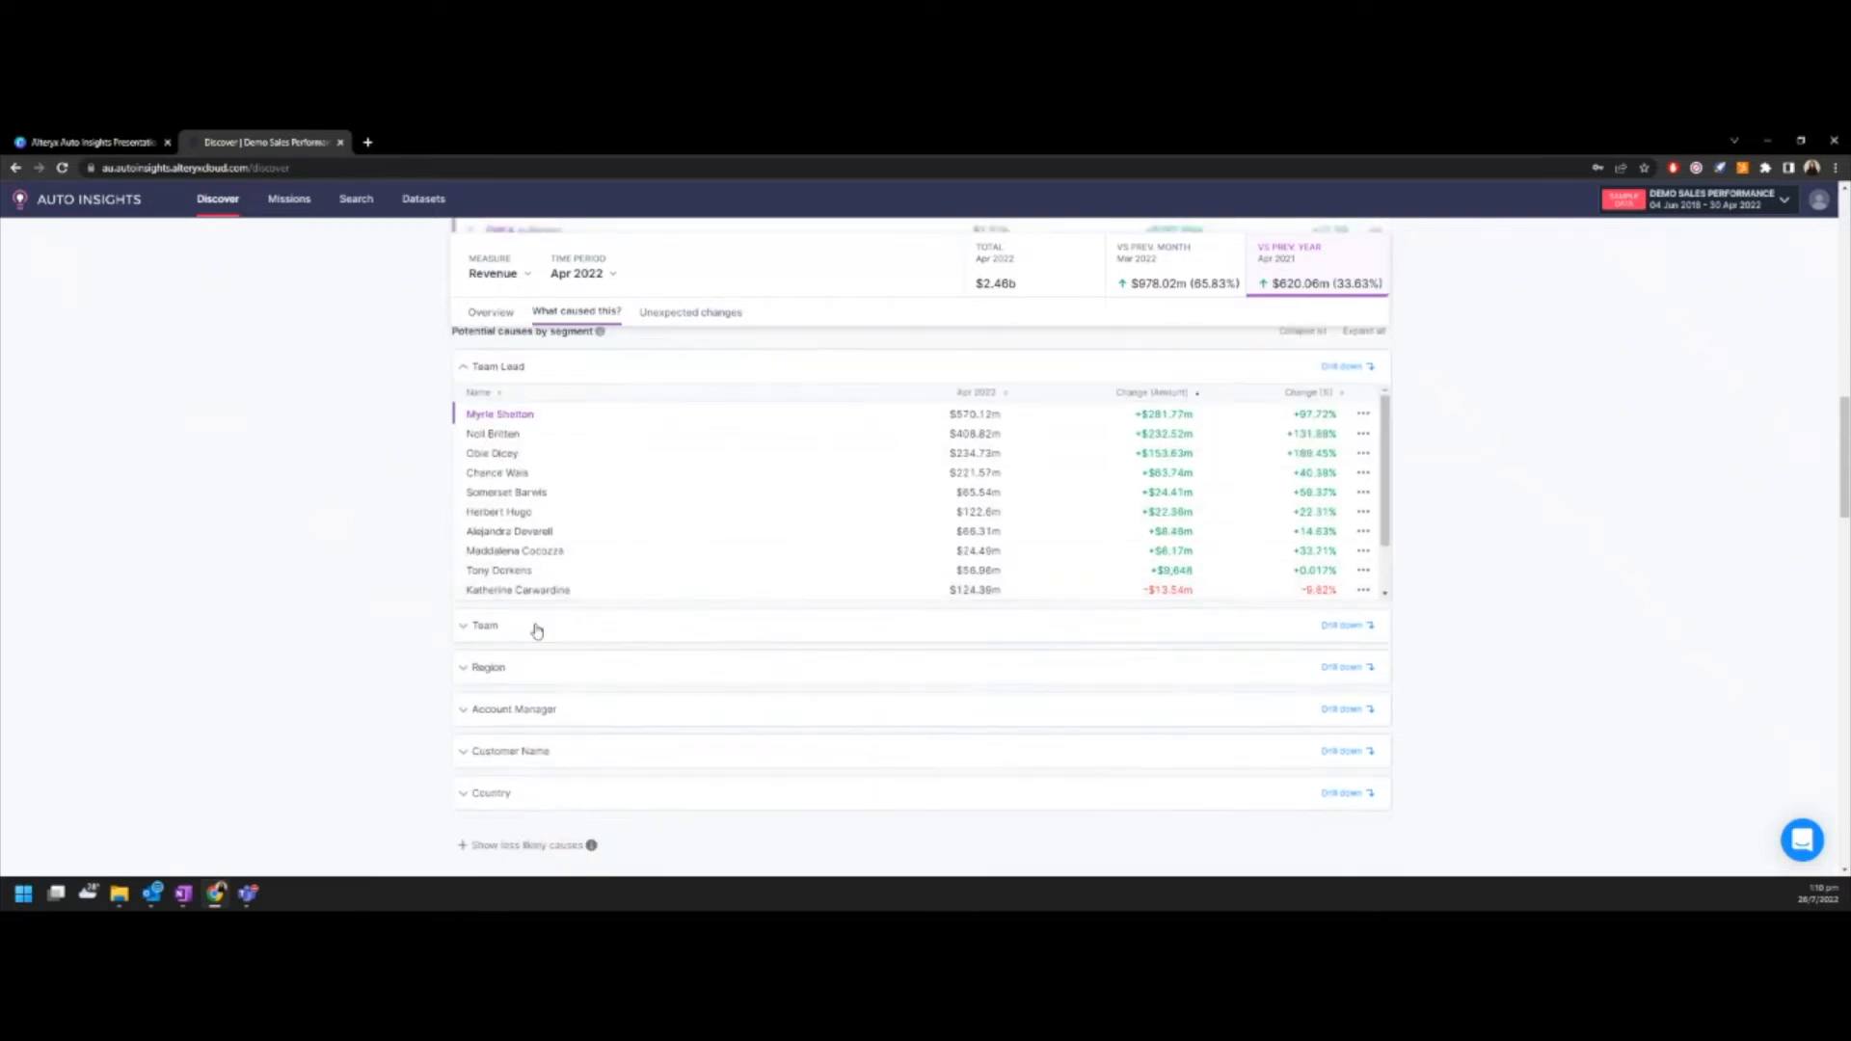
Expand the Team segment among the potential causes, review its teams, and drill down into it.
left_click(530, 632)
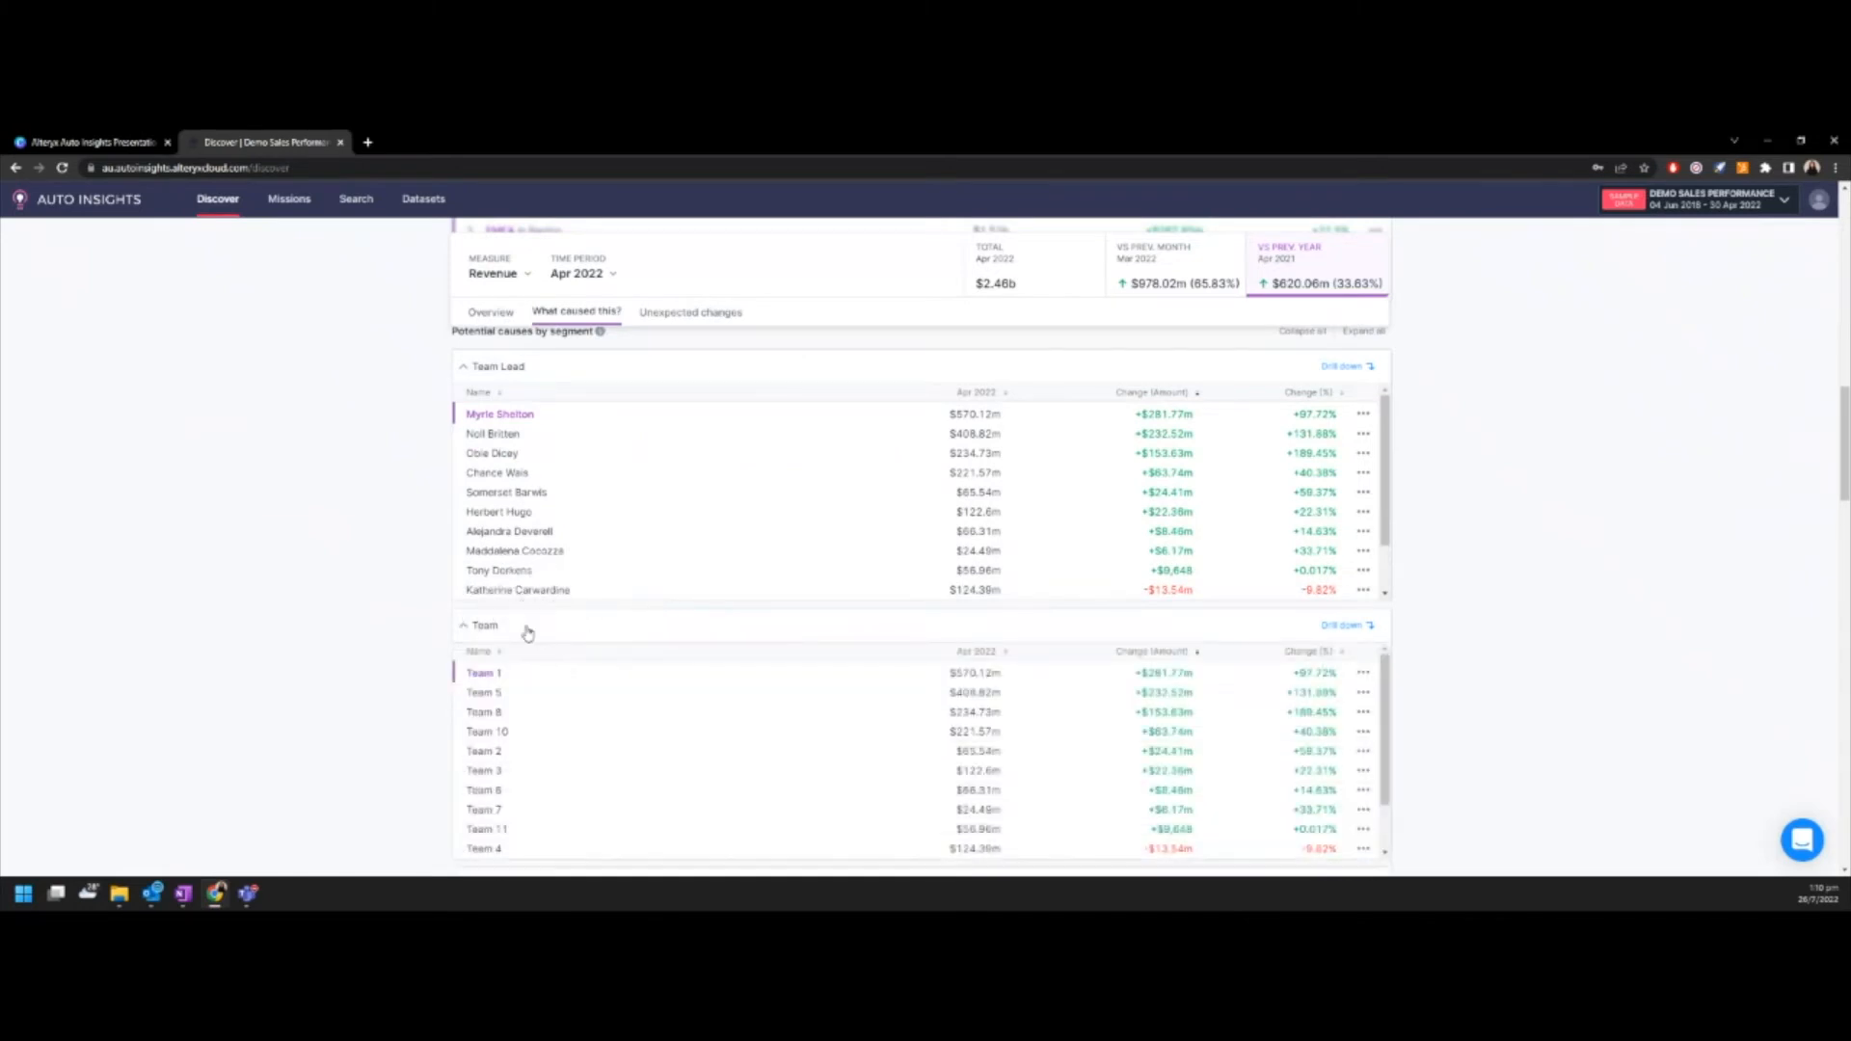
scroll(359, 617, "down", 1)
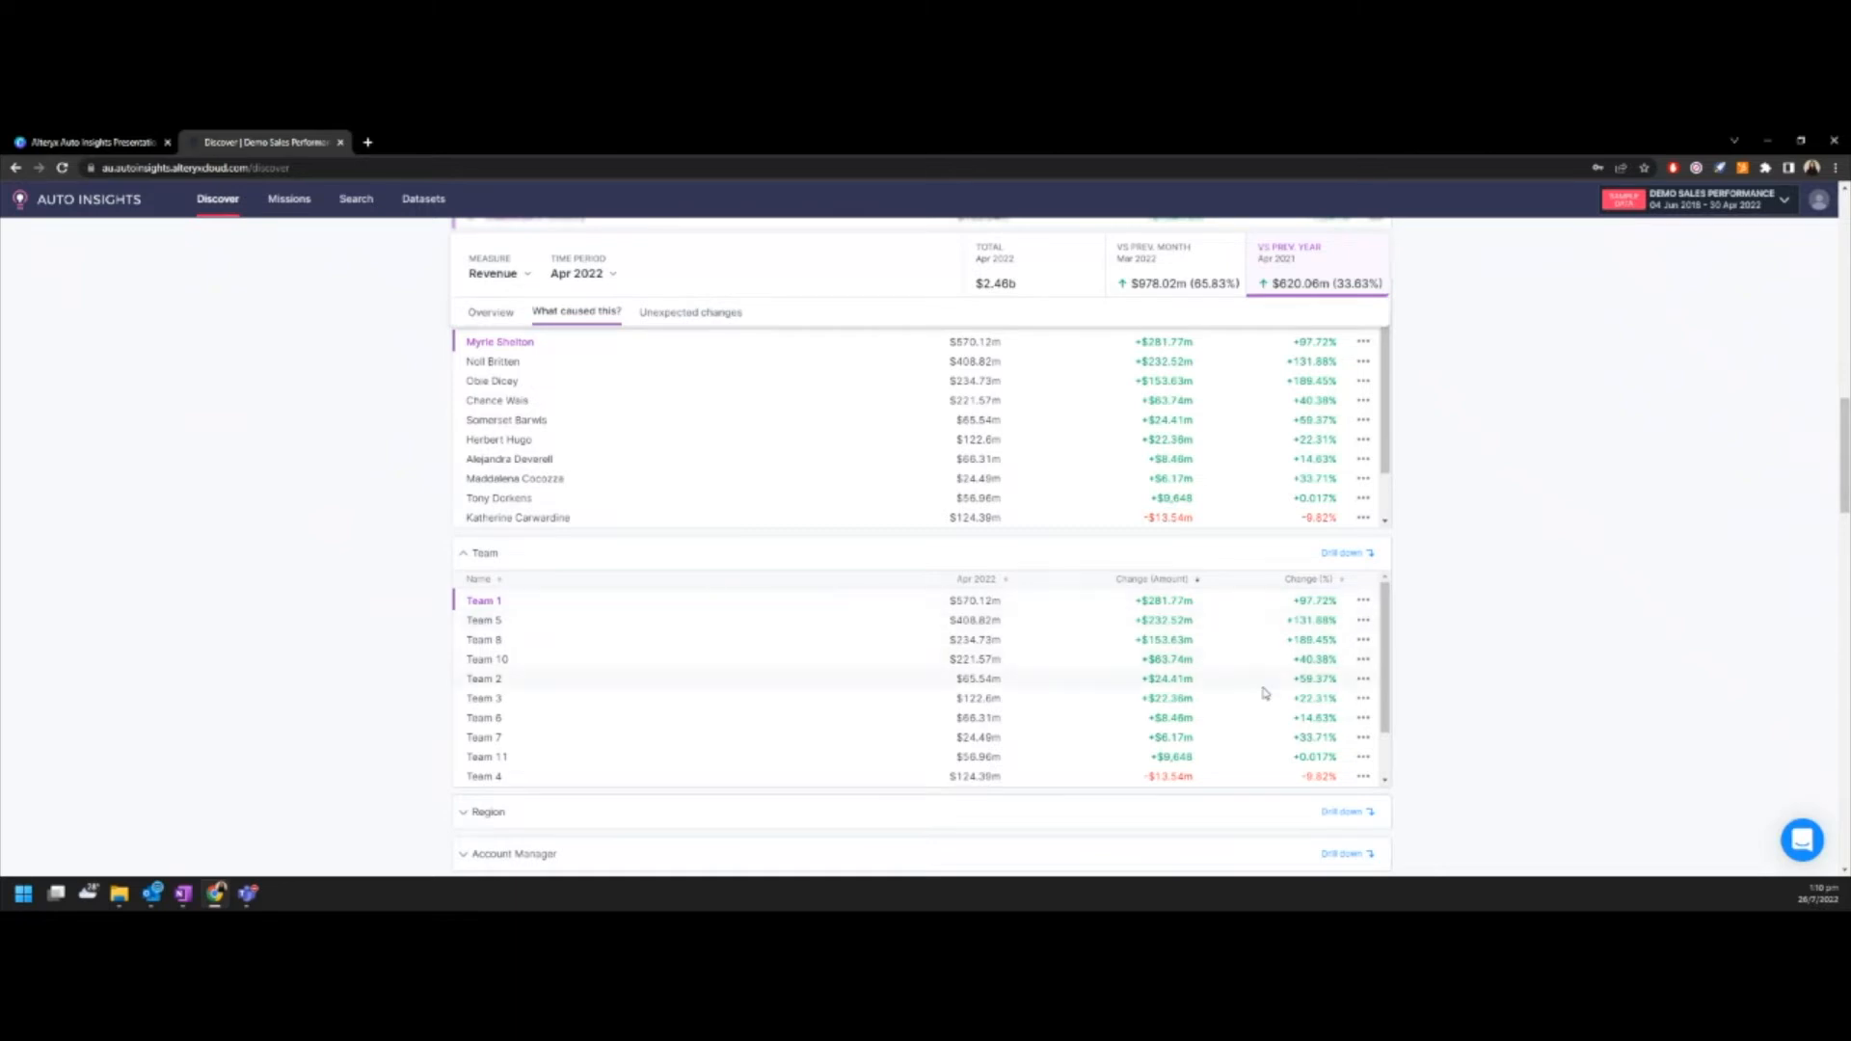
scroll(1263, 699, "down", 1)
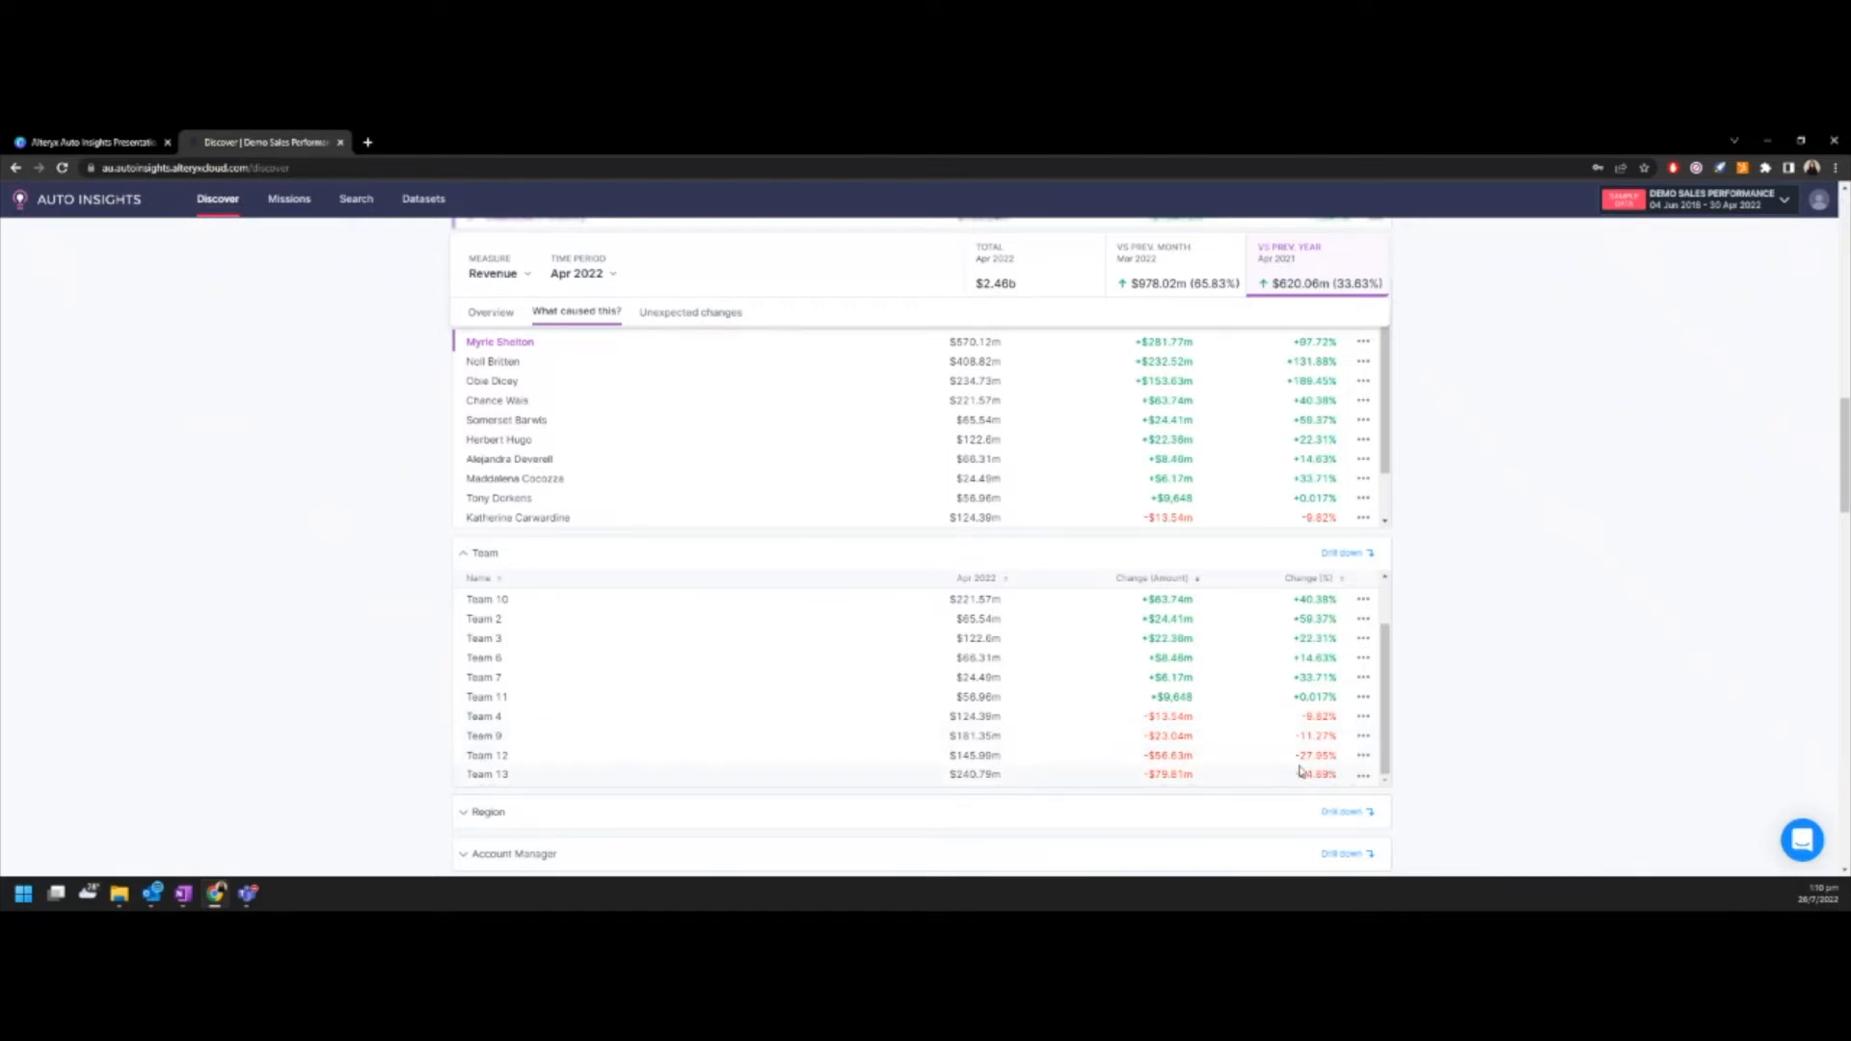
key("ctrl")
key("ctrl")
left_click(1350, 556)
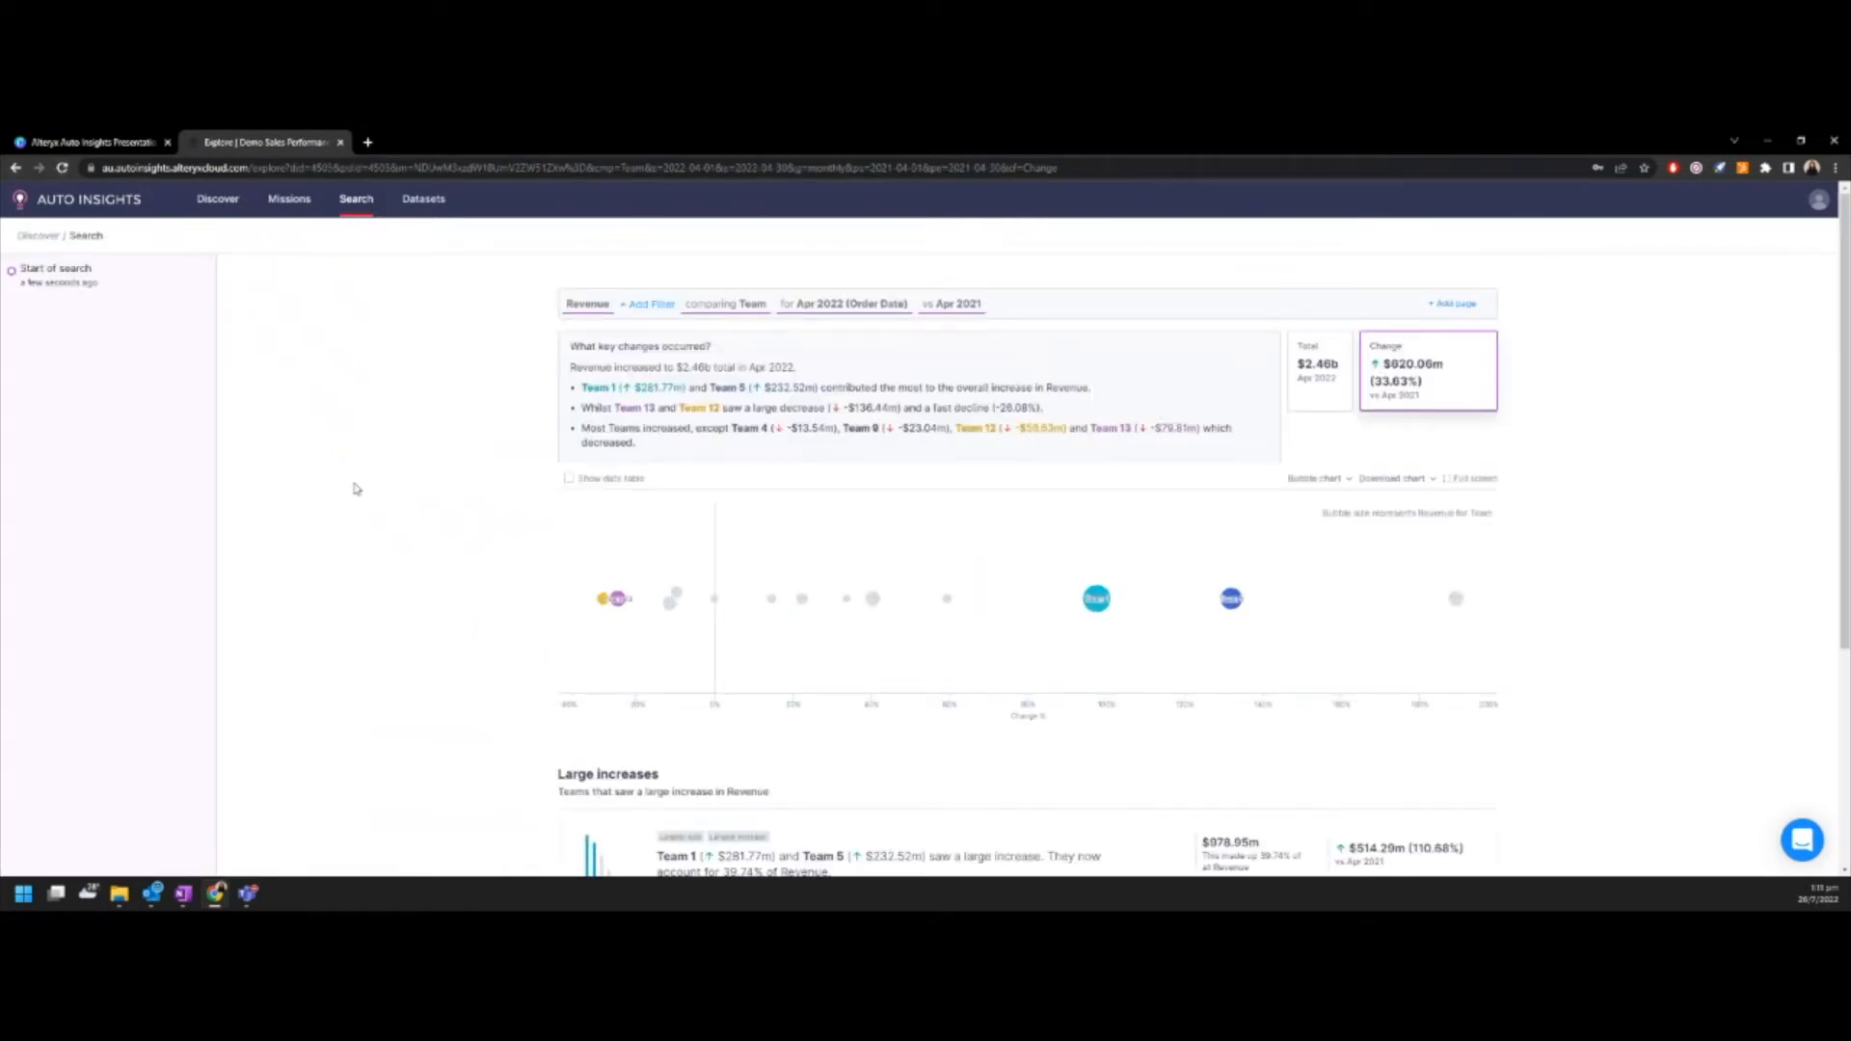
Return to Discover, view the unexpected Revenue changes, and inspect what caused the Manufacturing outlier in Industry L2.
left_click(40, 248)
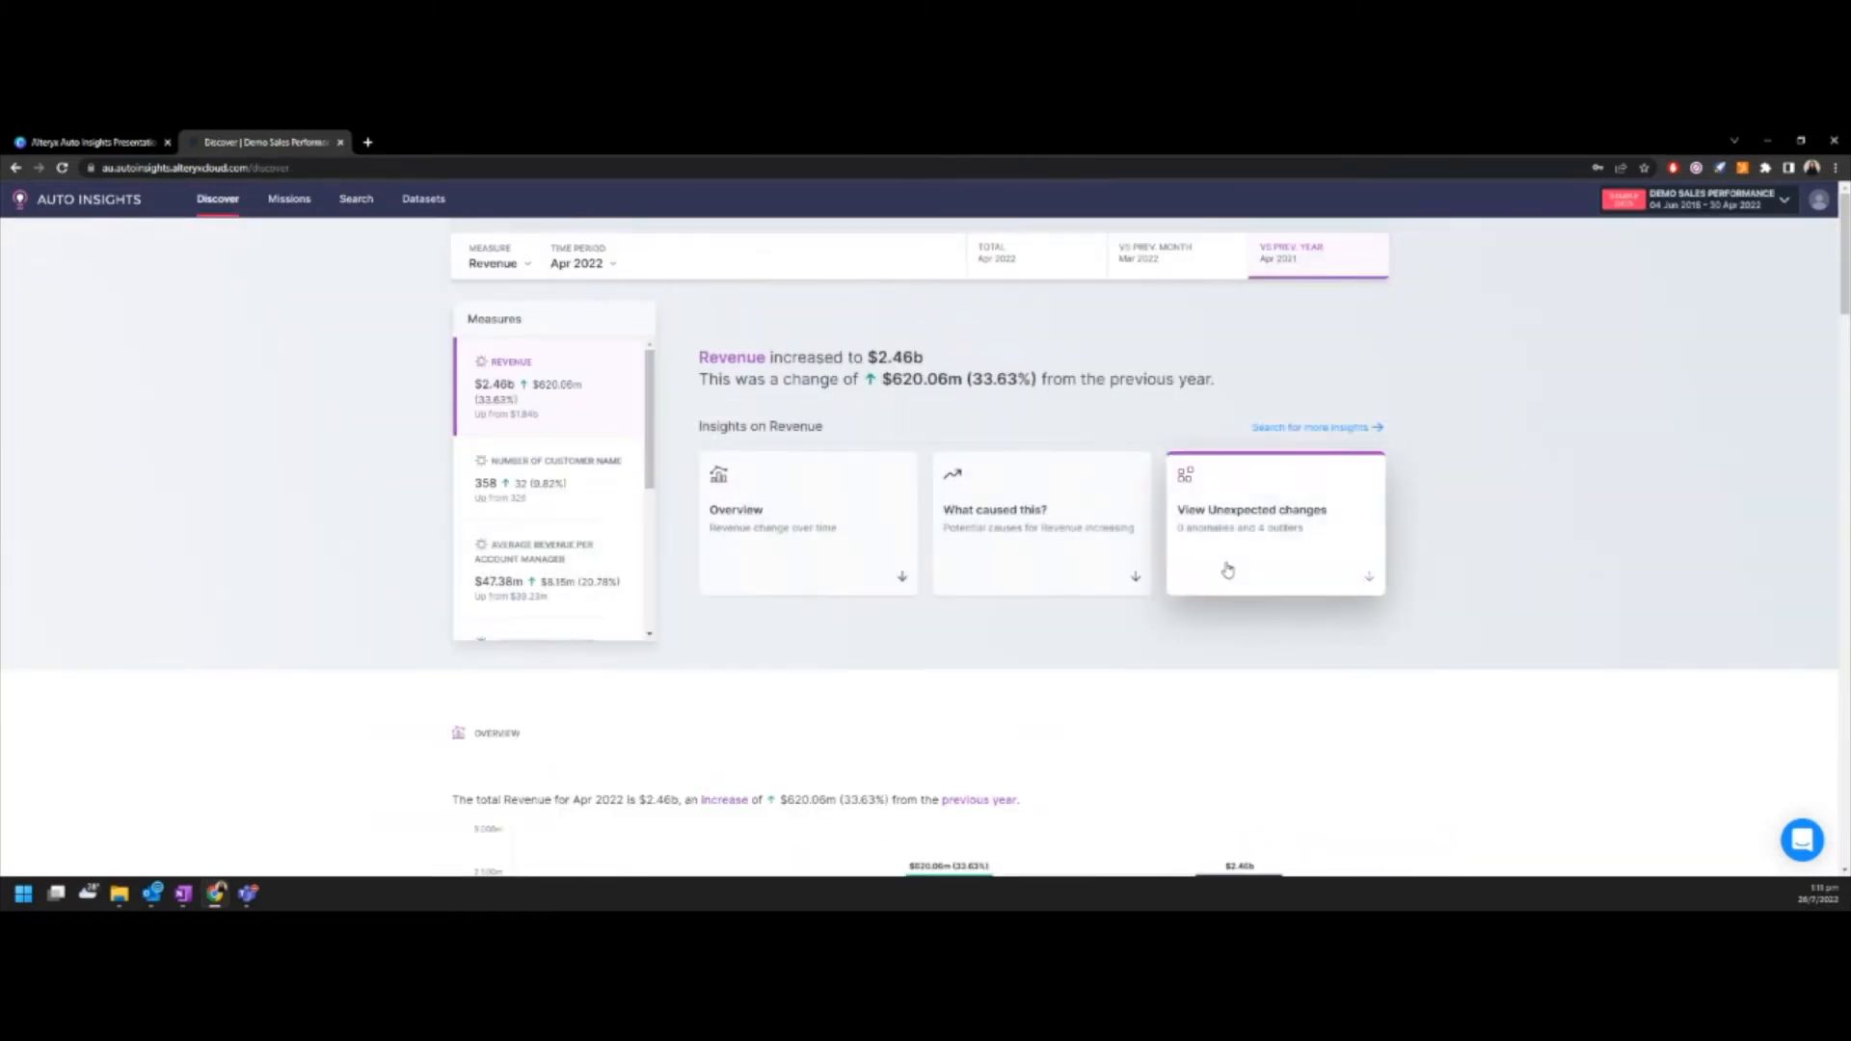
left_click(1227, 570)
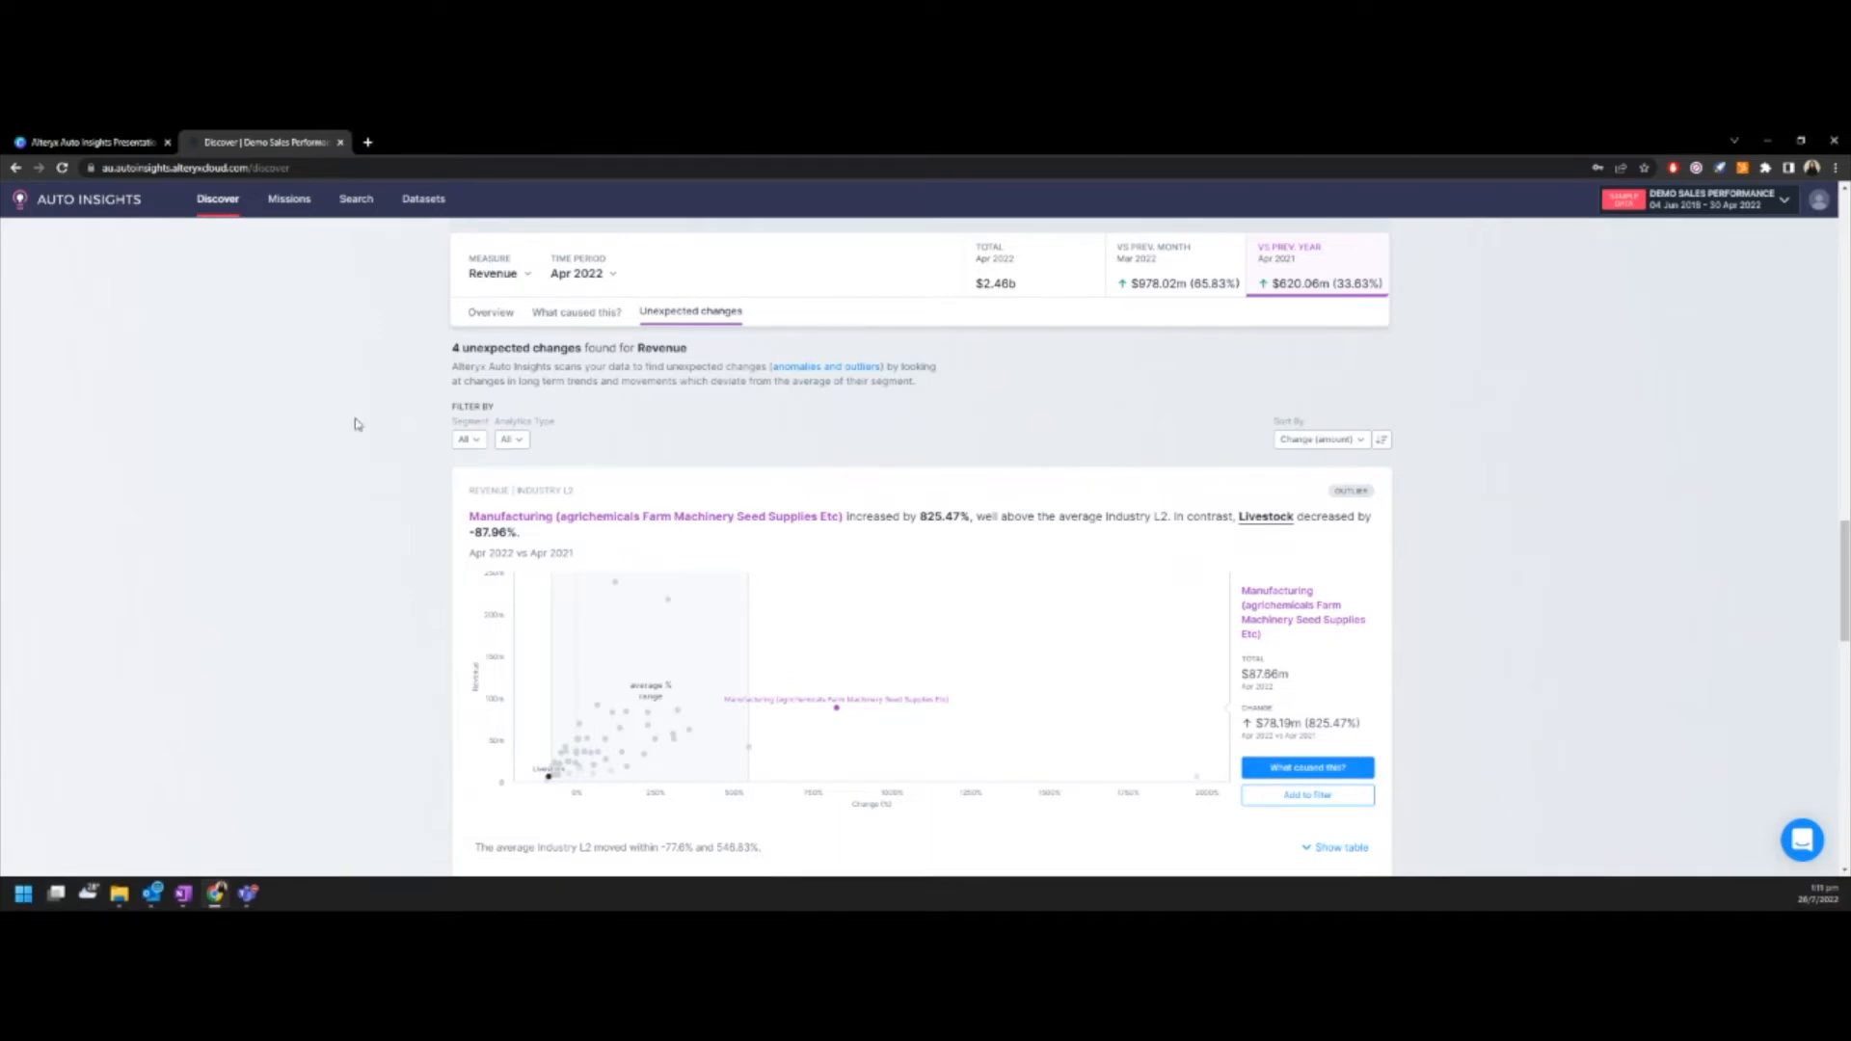
left_click(778, 536)
left_click(1305, 771)
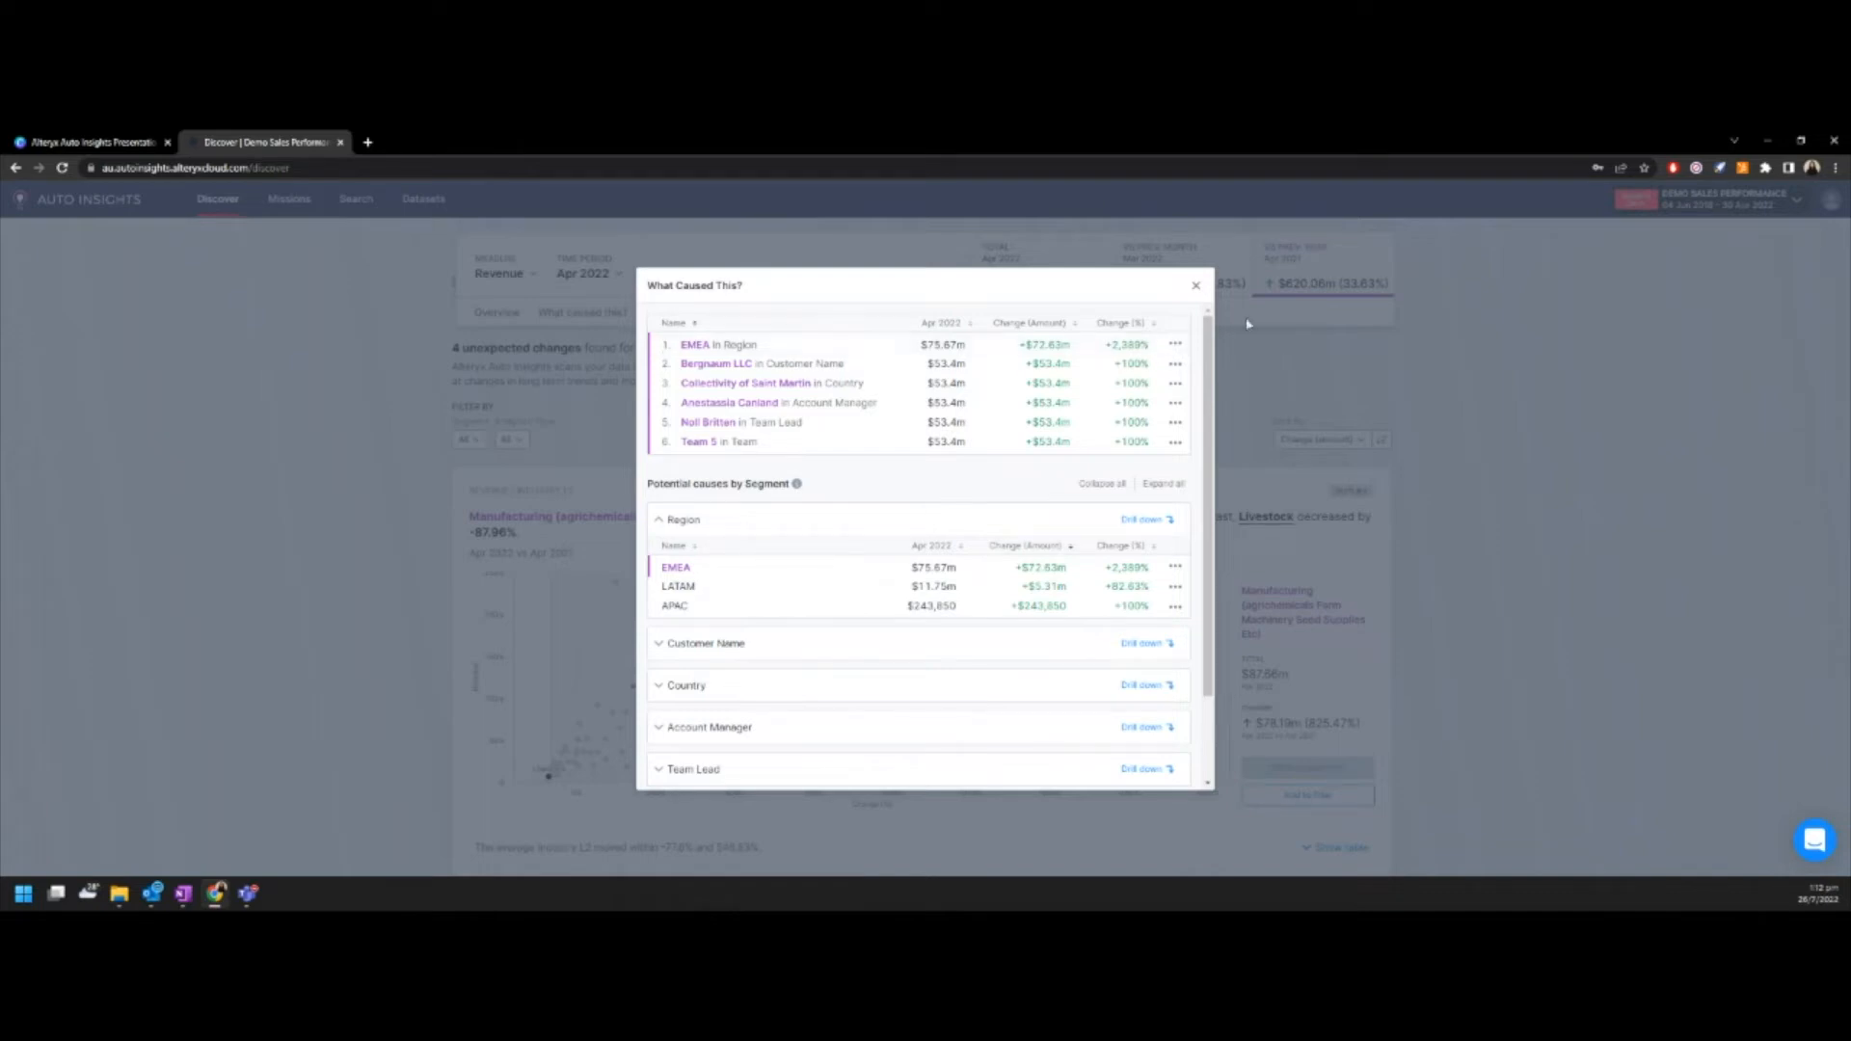
left_click(1196, 285)
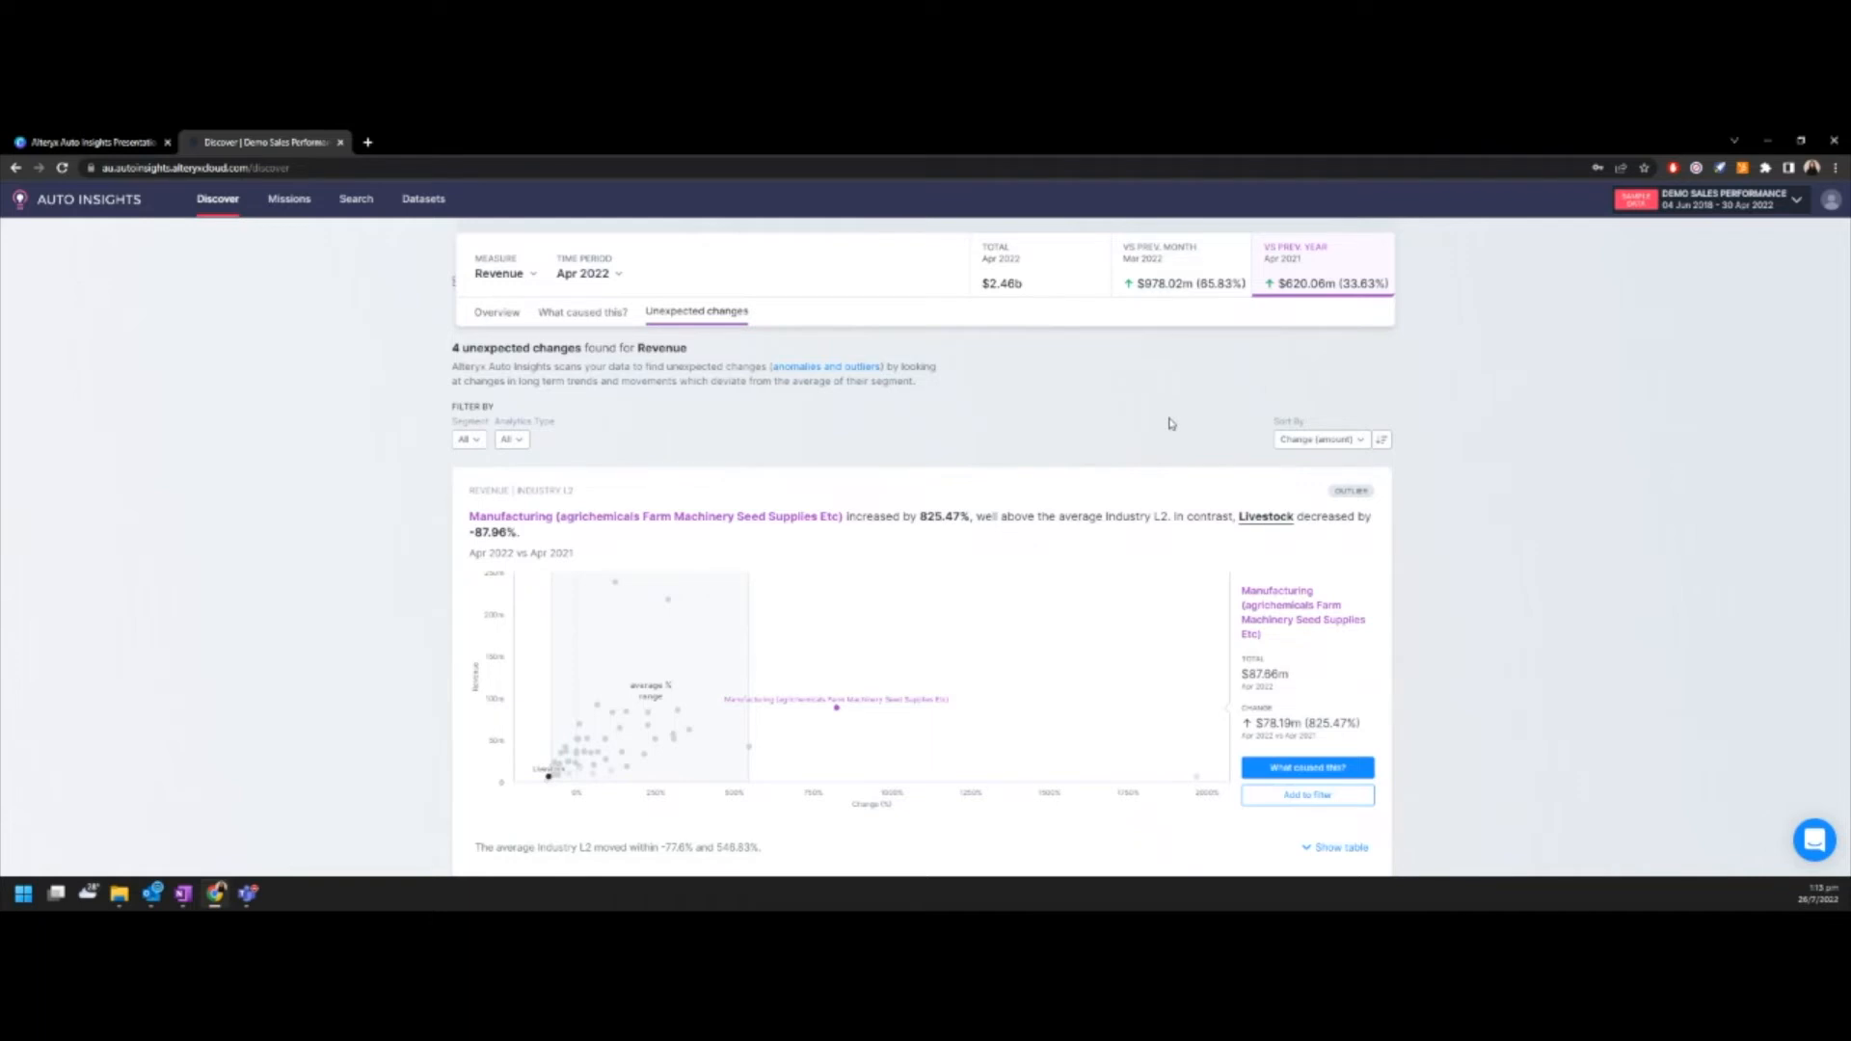
Start a new mission and name it "APAC Regional Performance".
left_click(280, 223)
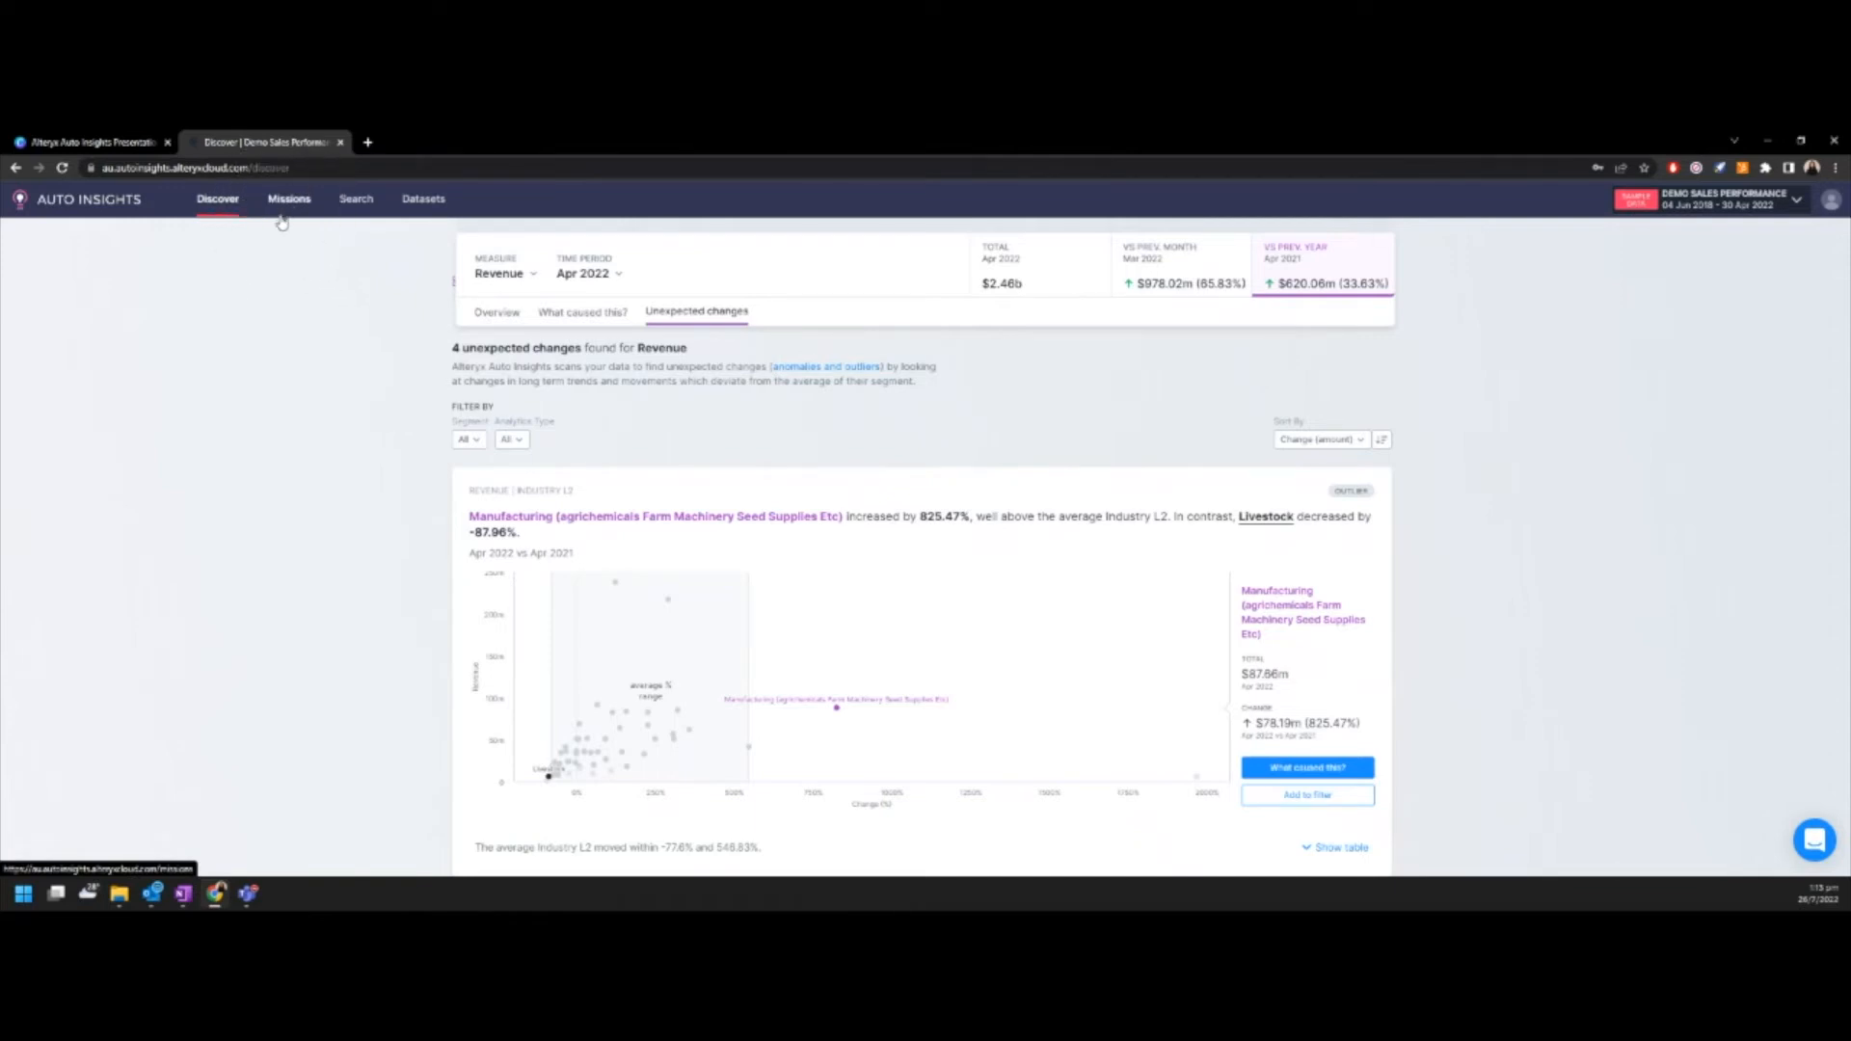
left_click(280, 223)
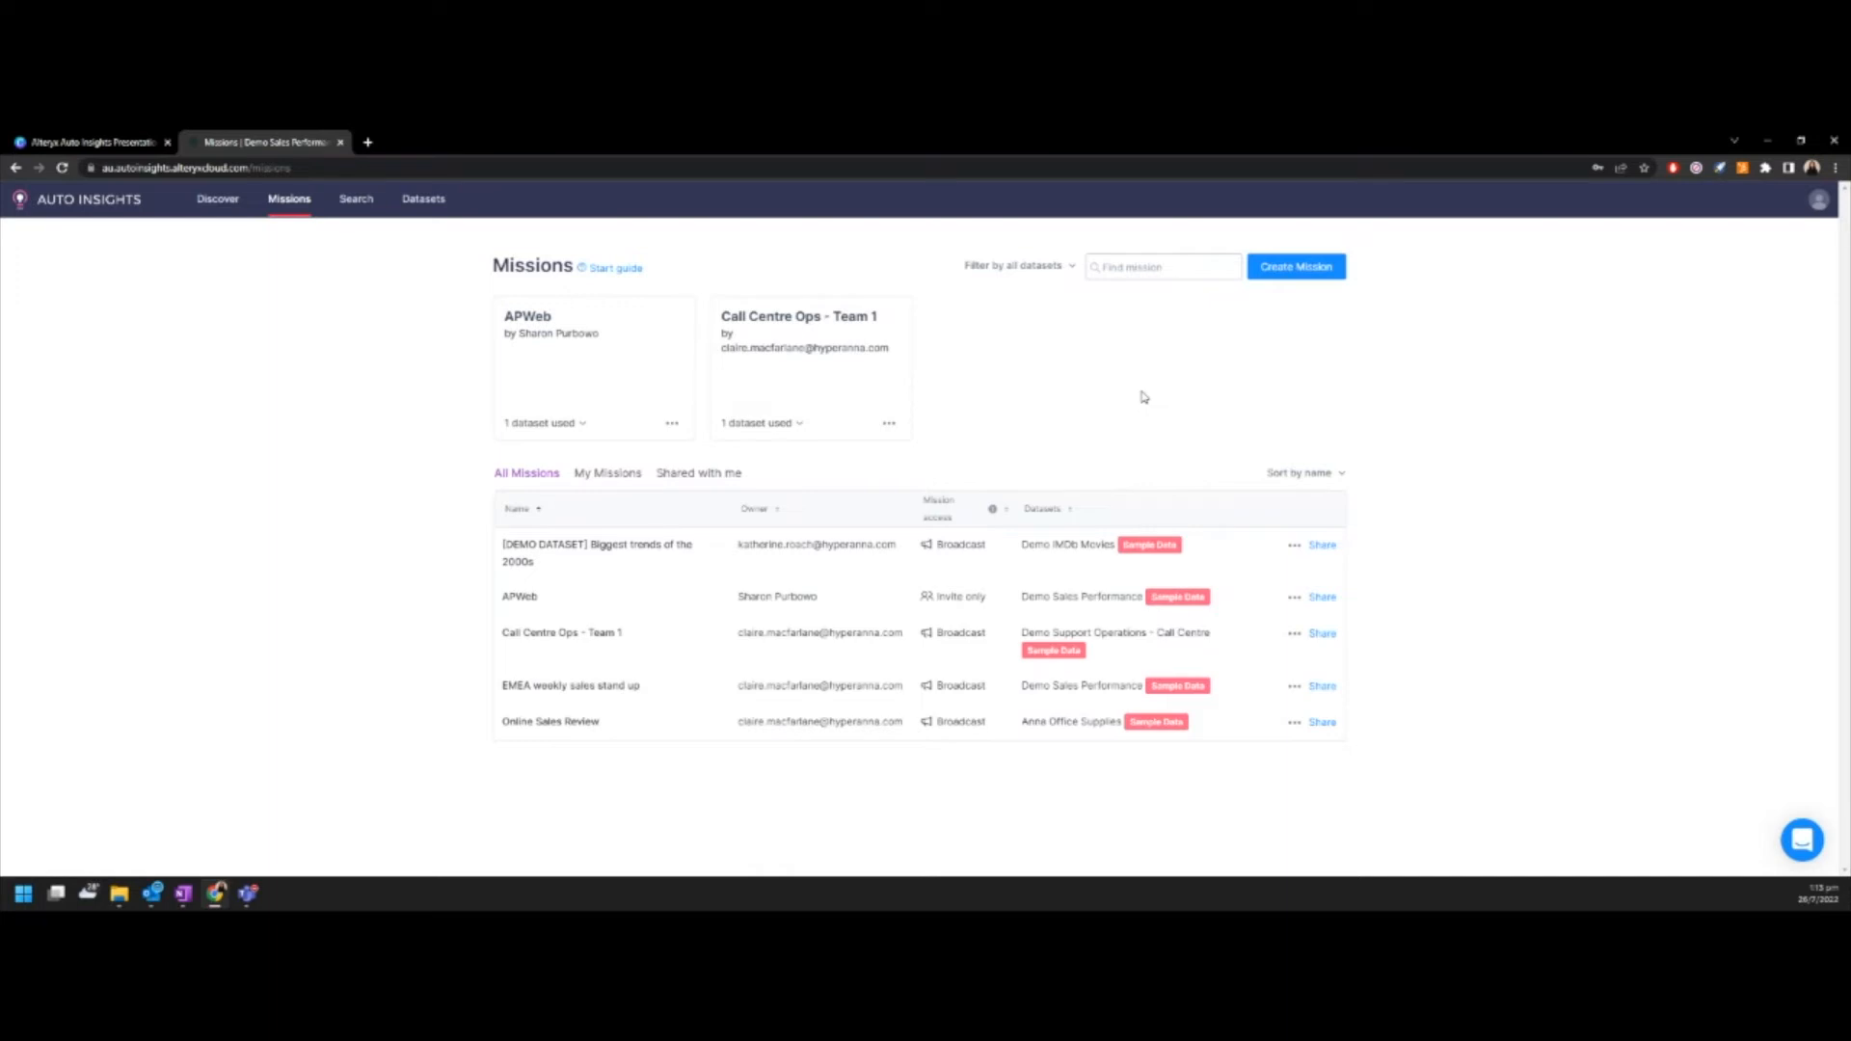
left_click(1305, 274)
left_click(822, 512)
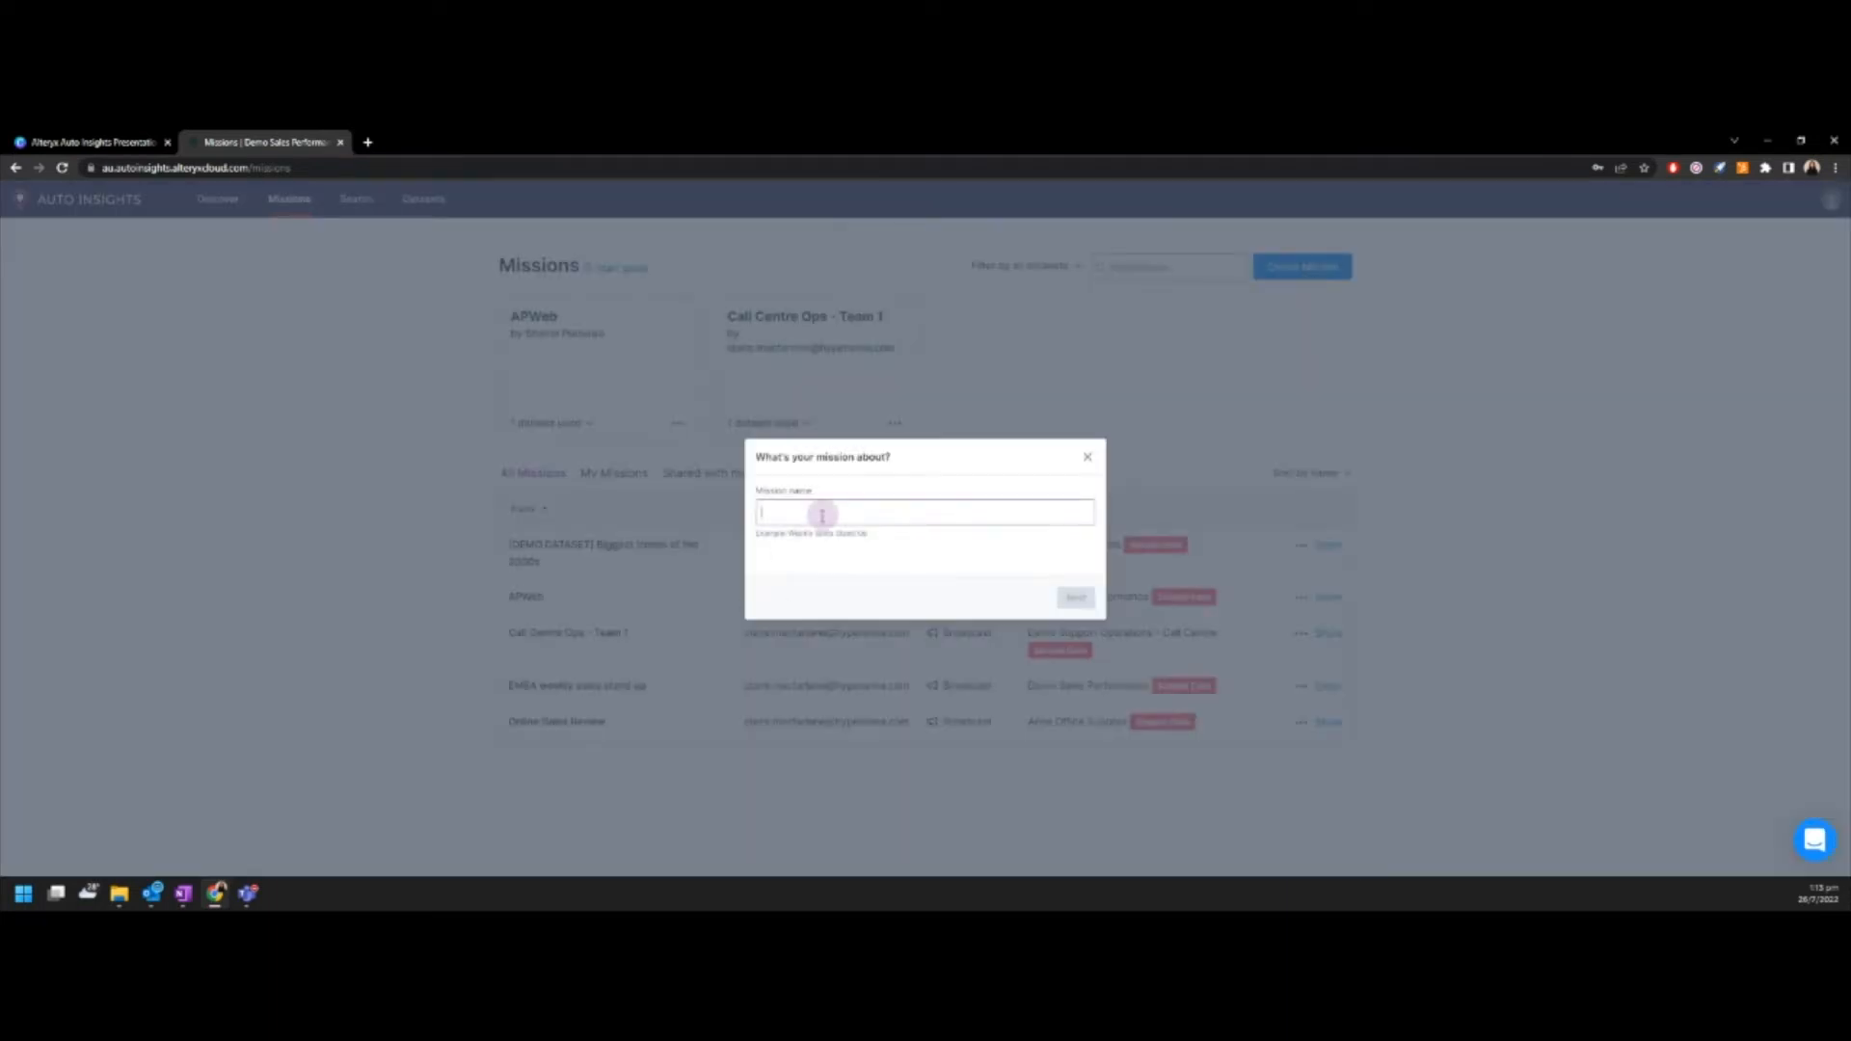
type("APAC Region")
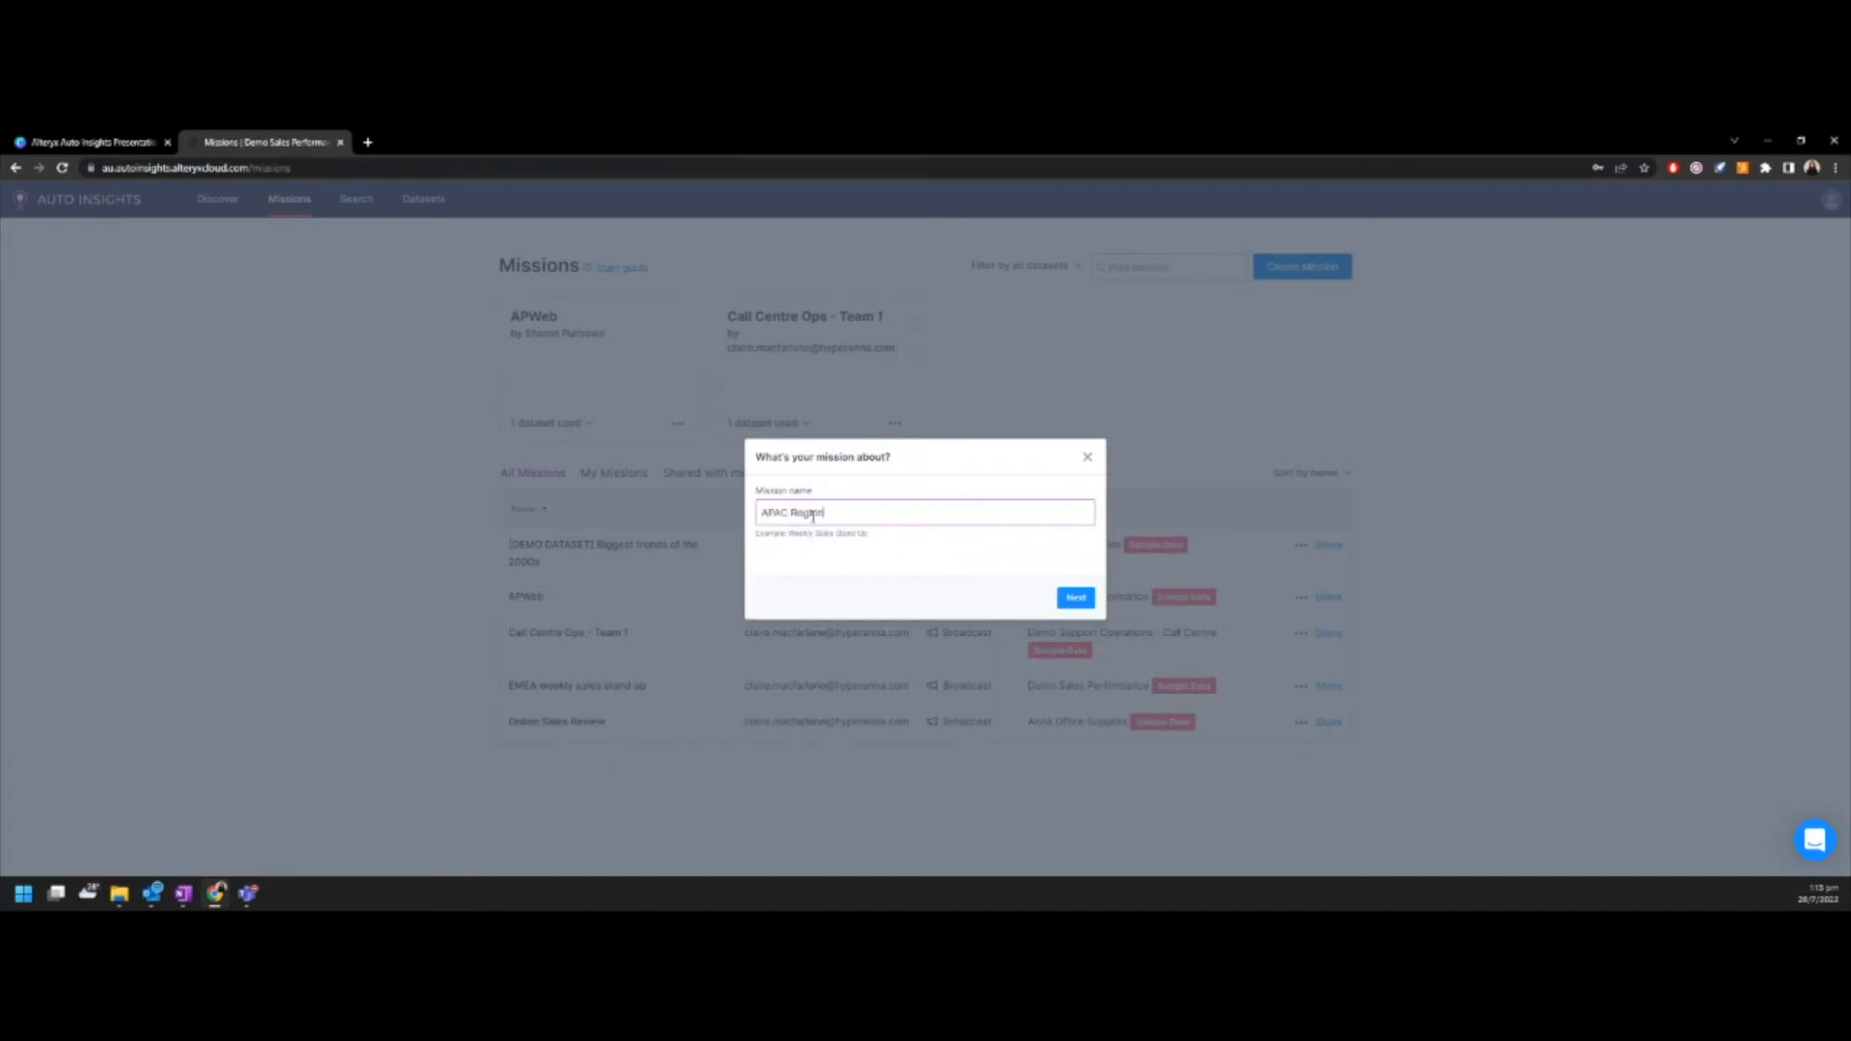
type("al Performance")
left_click(1076, 598)
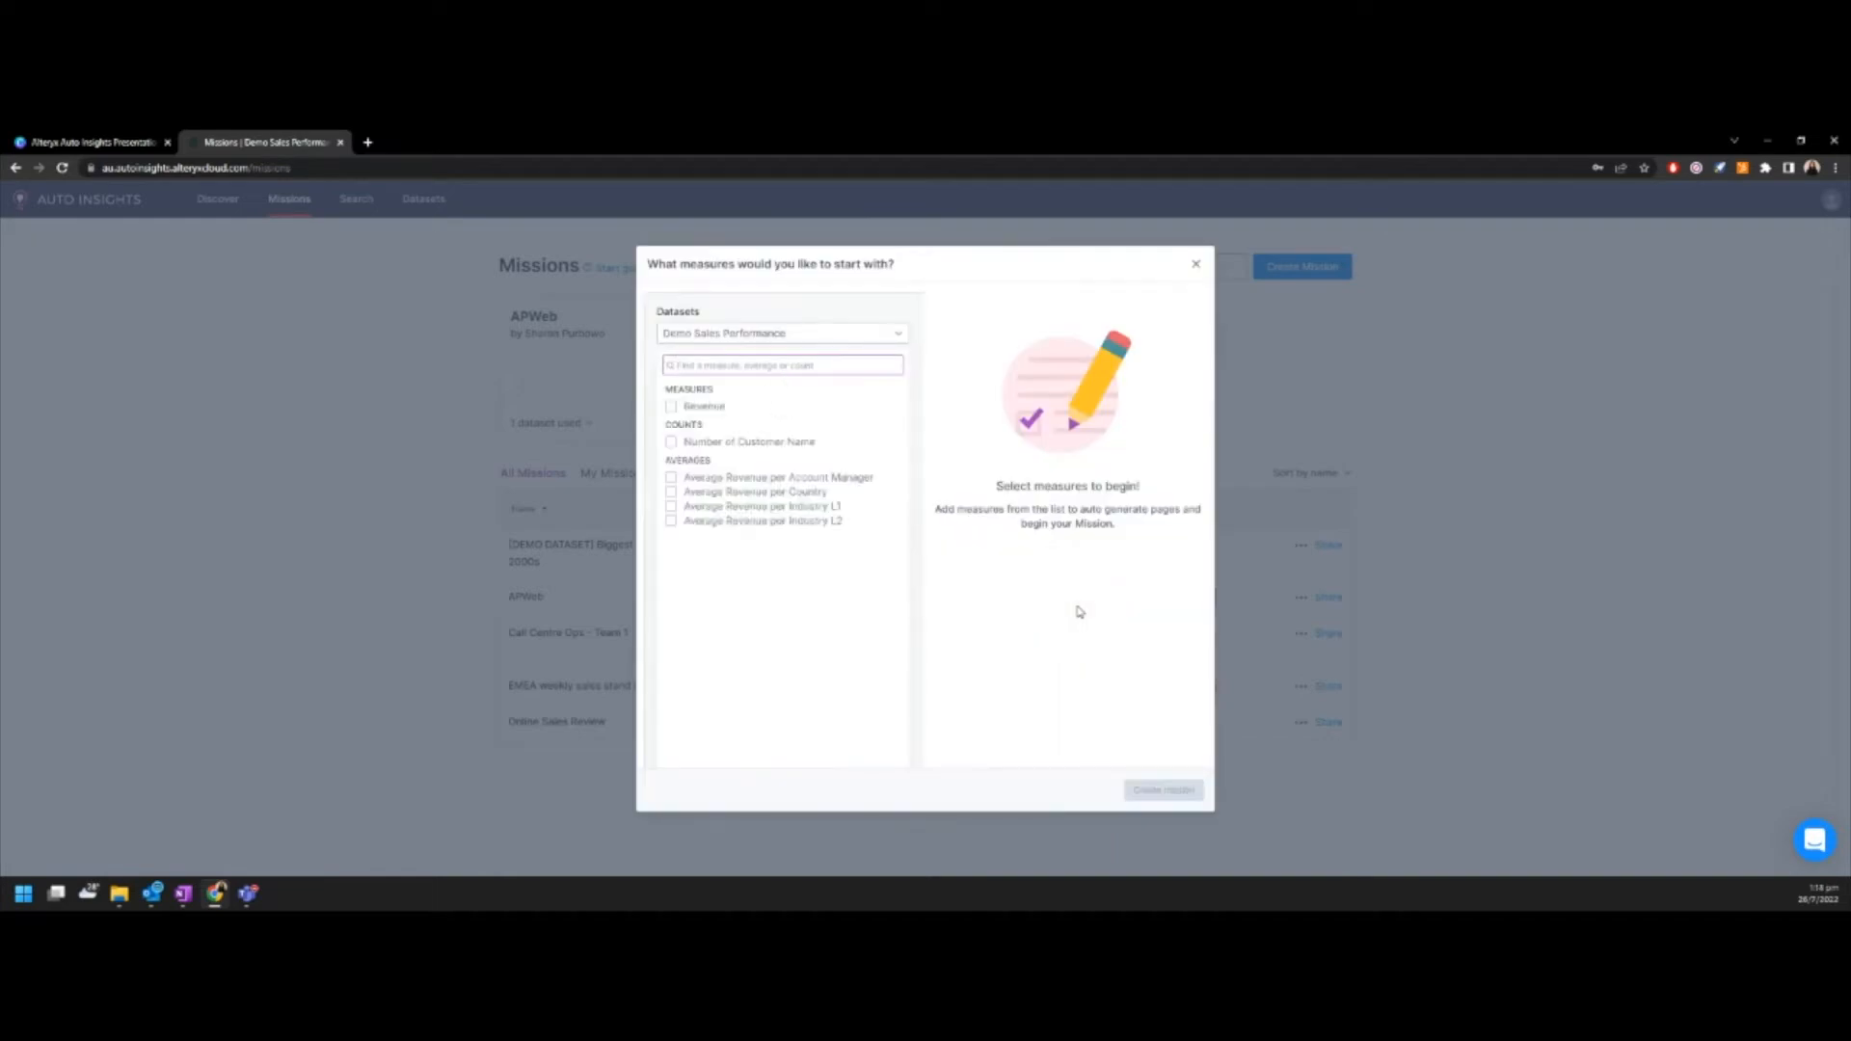
Select the Revenue measure from the Demo Sales Performance dataset and create the mission.
left_click(732, 417)
left_click(688, 410)
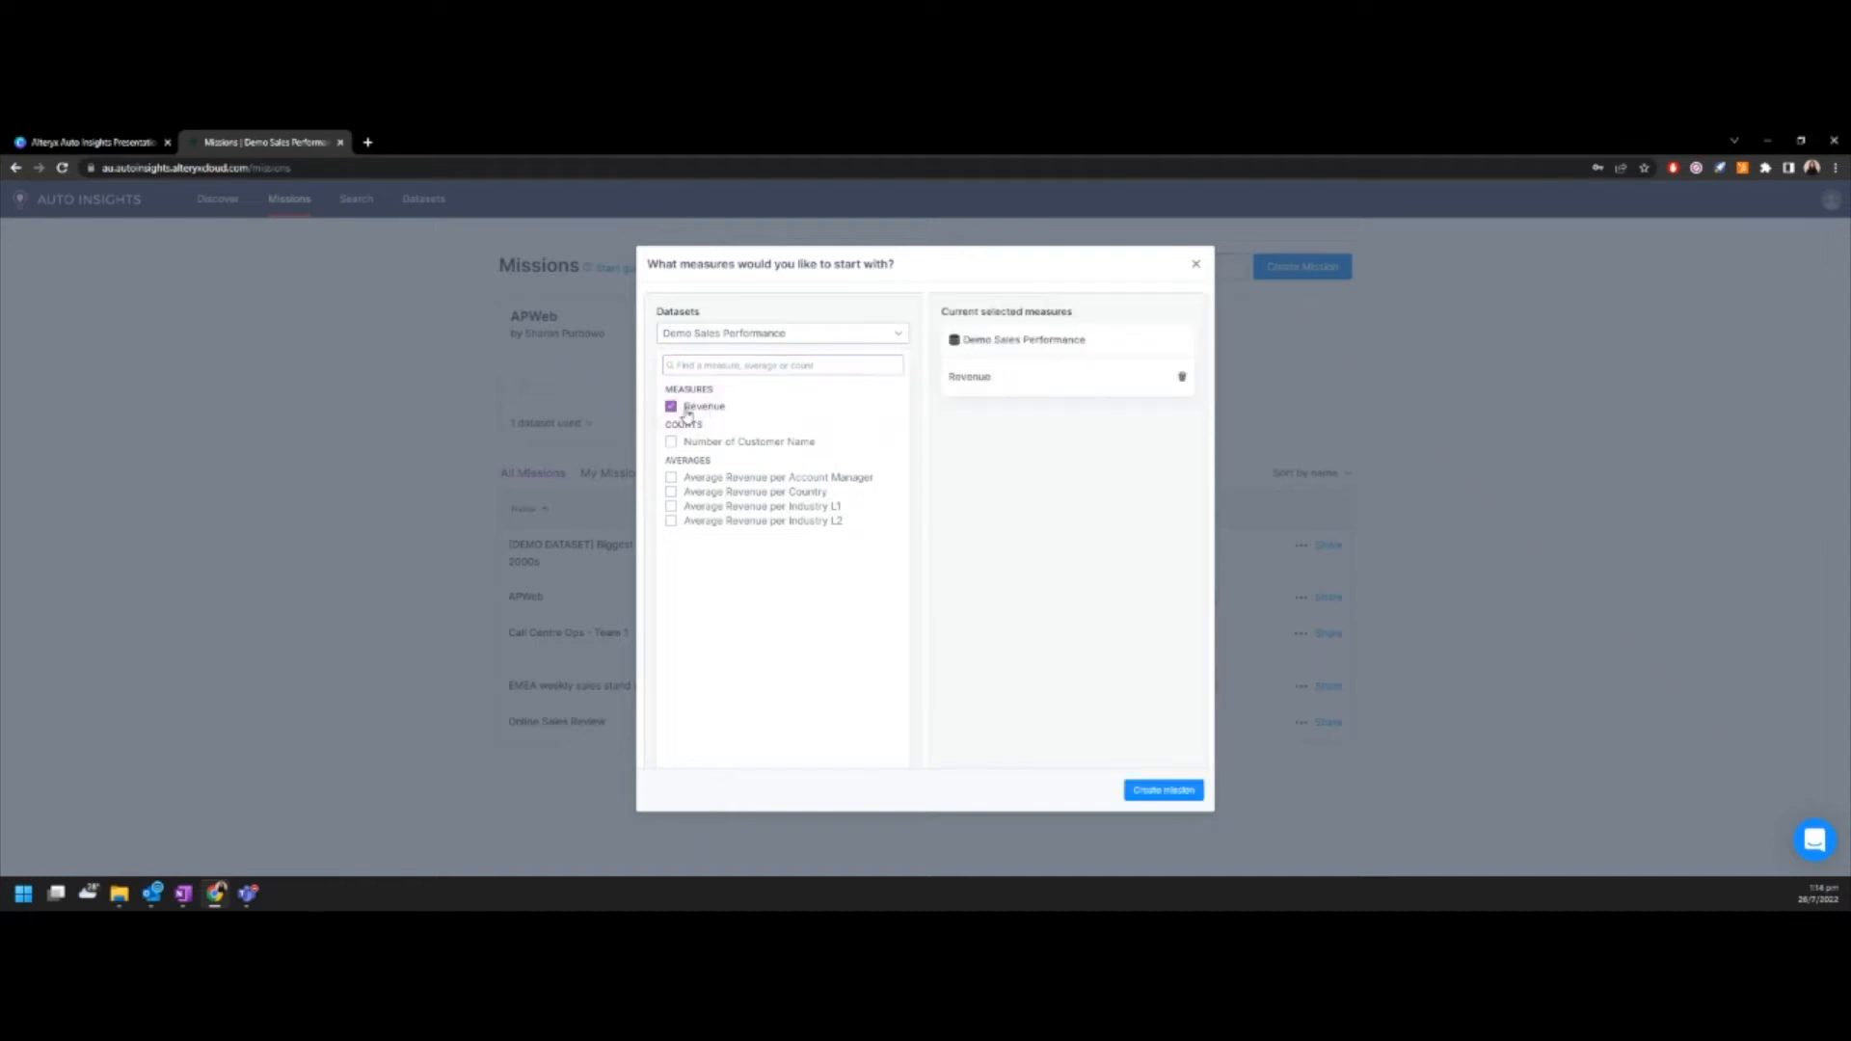
left_click(1171, 792)
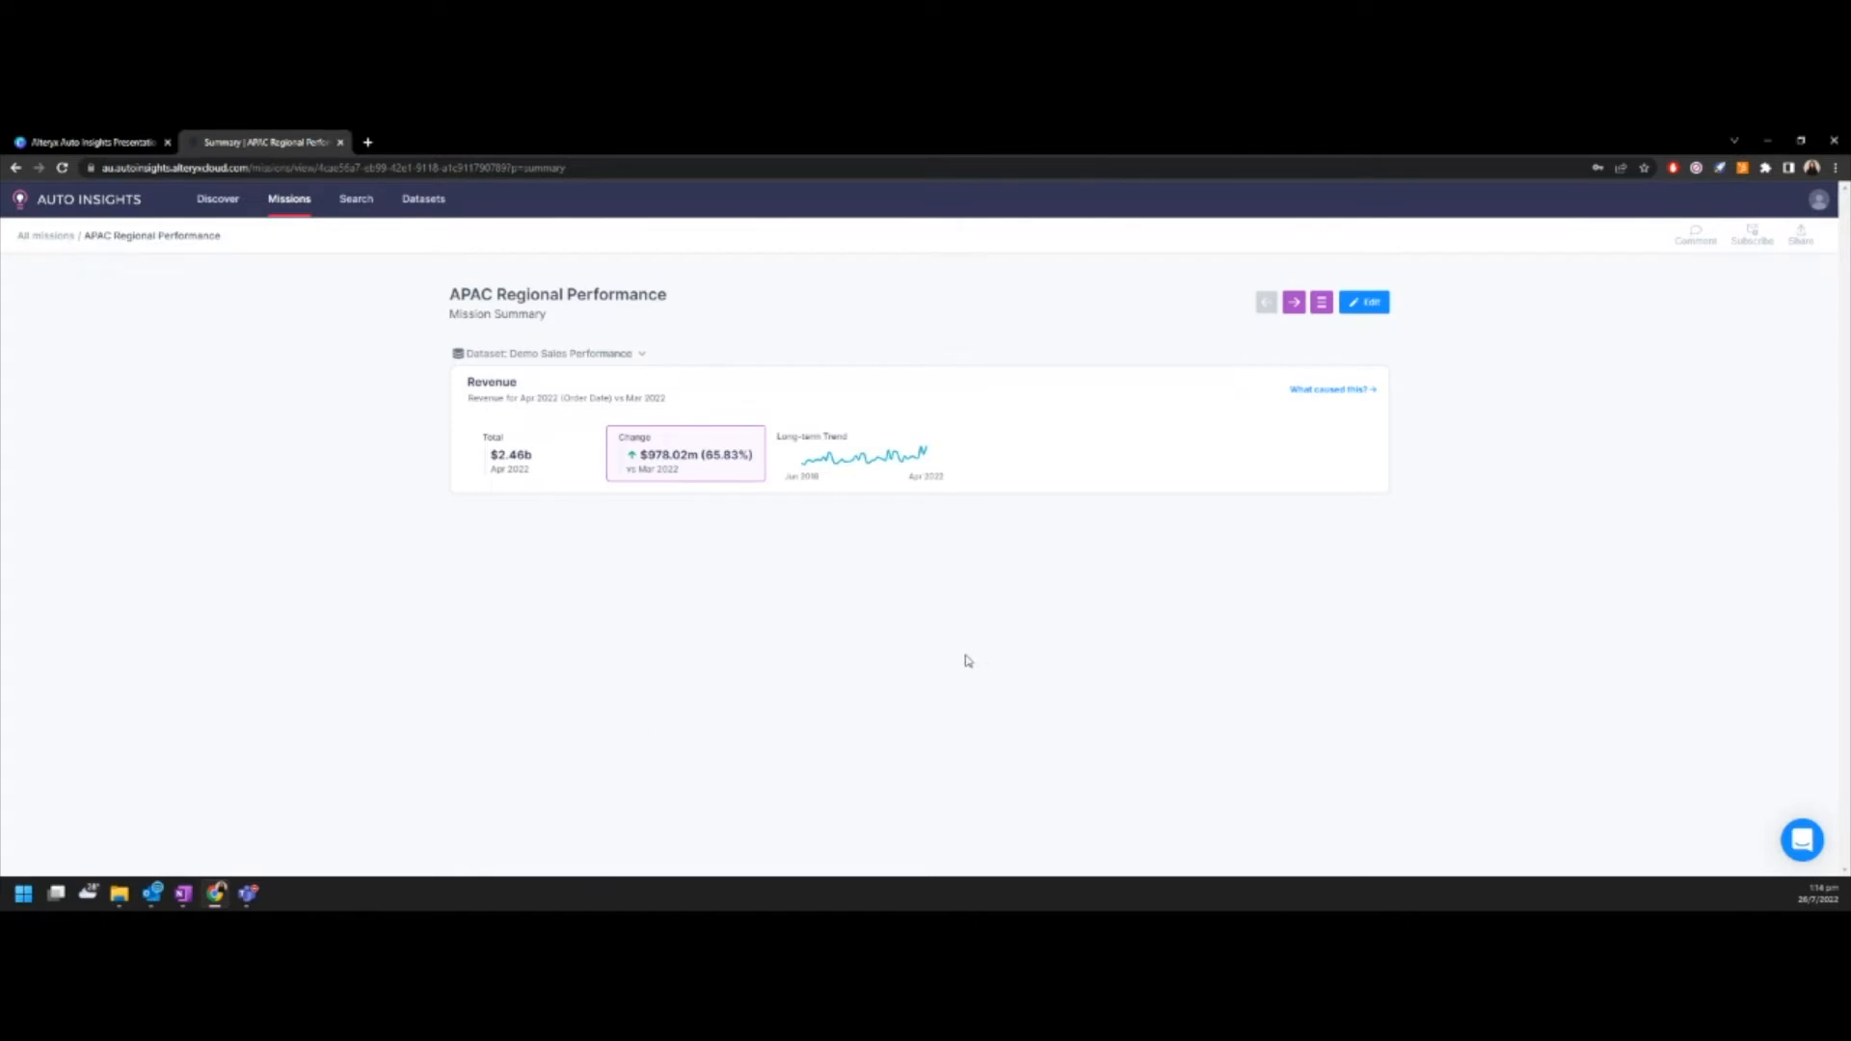
Edit the mission and filter its Revenue page to the APAC region.
left_click(1365, 302)
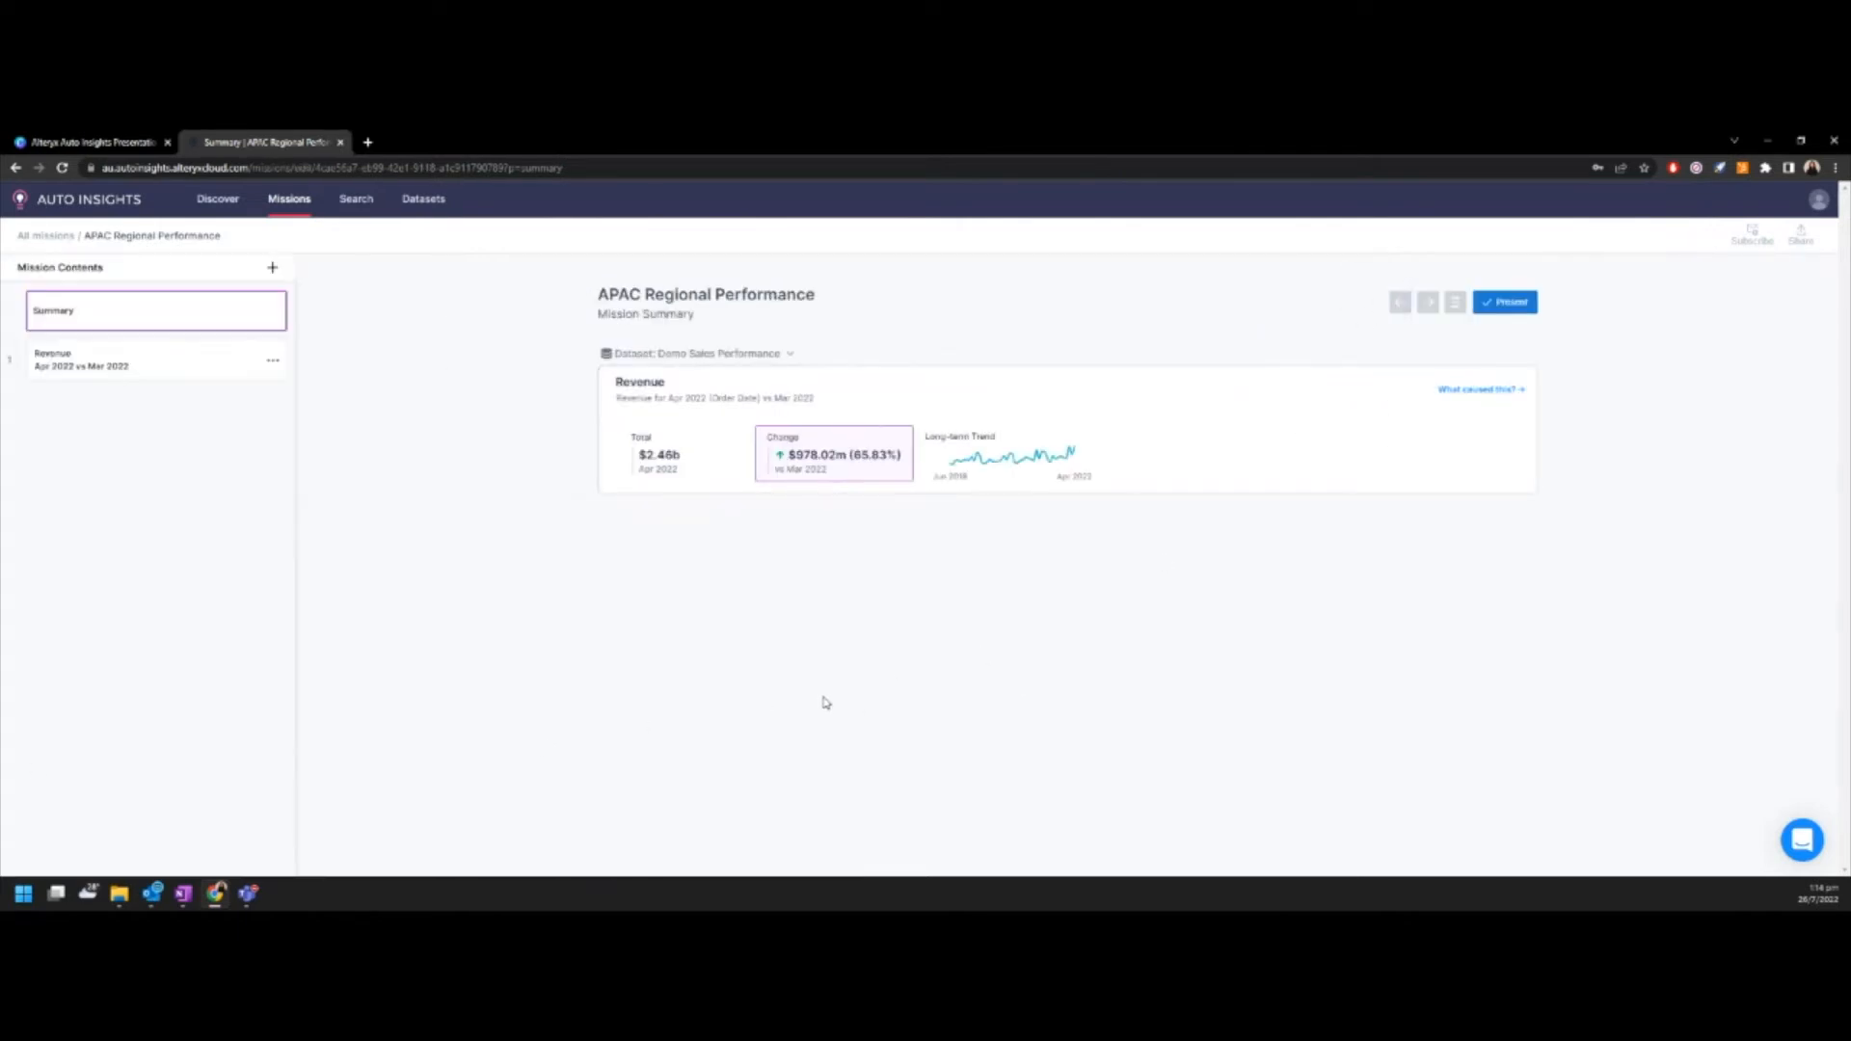
left_click(225, 377)
left_click(695, 324)
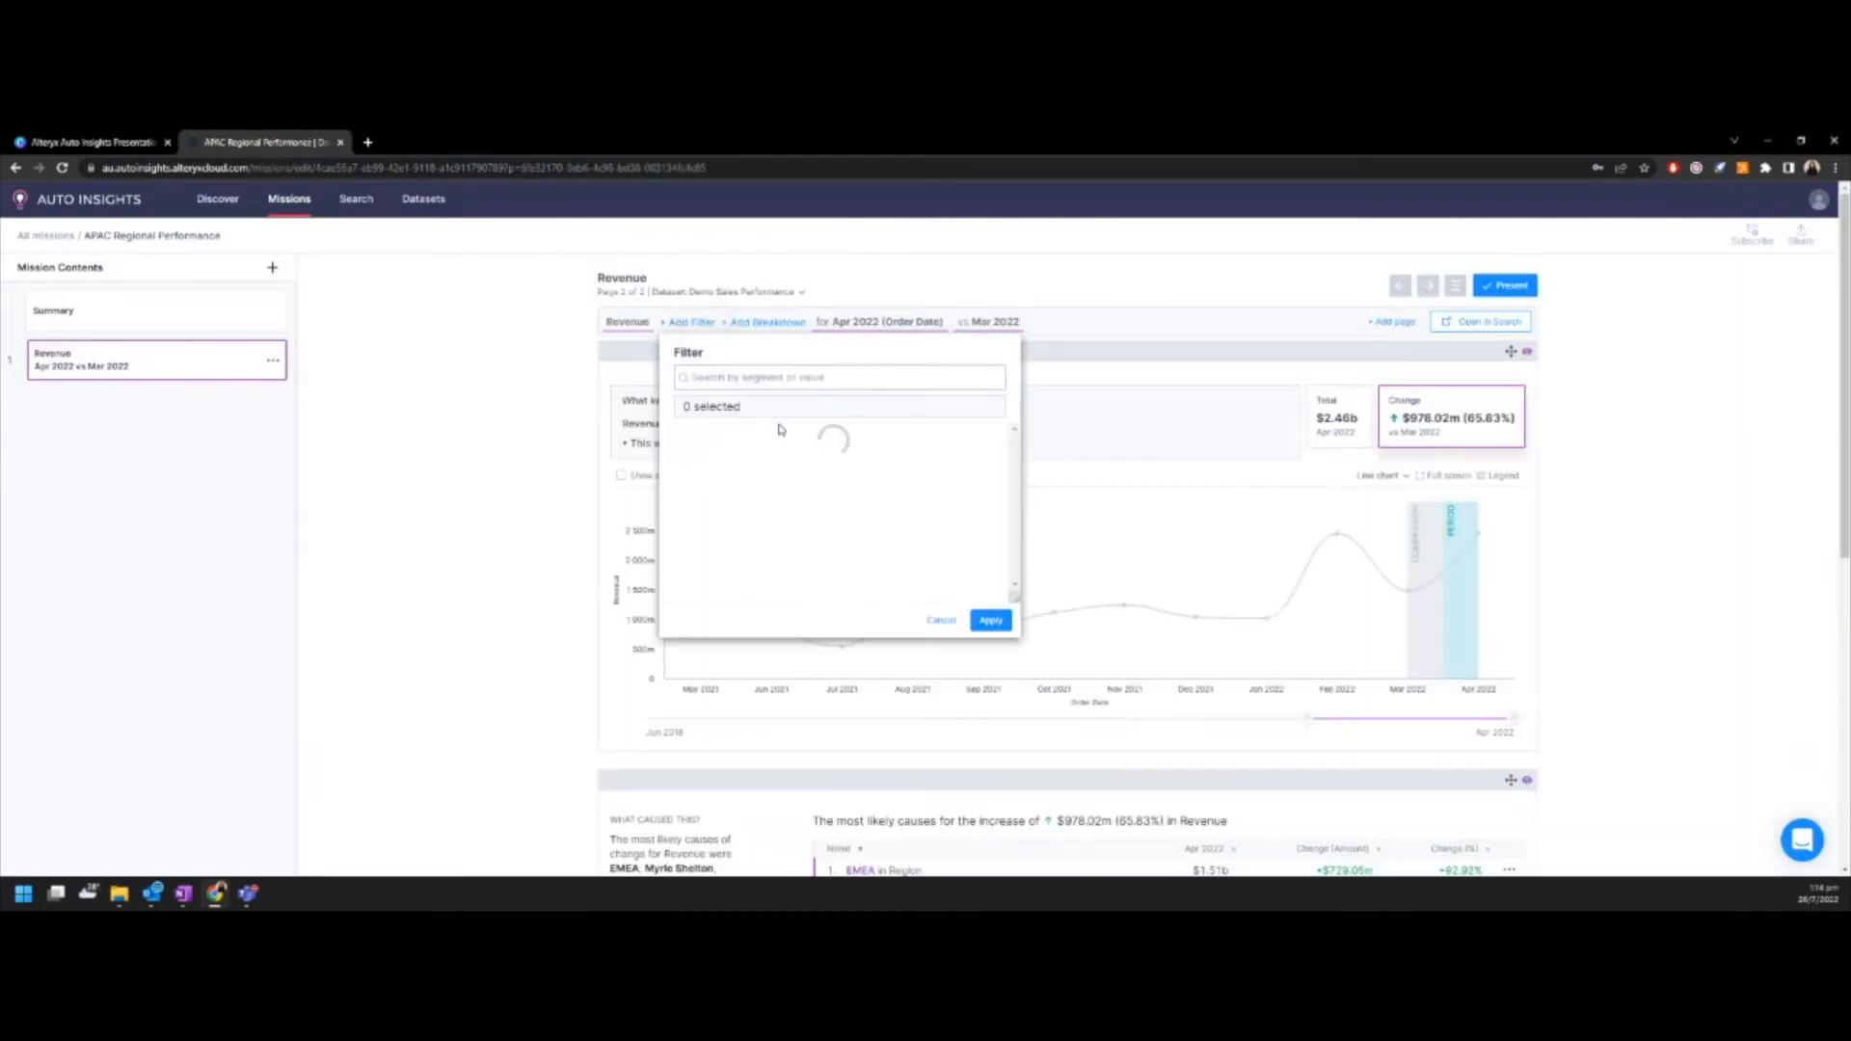
scroll(784, 563, "down", 1)
left_click(722, 529)
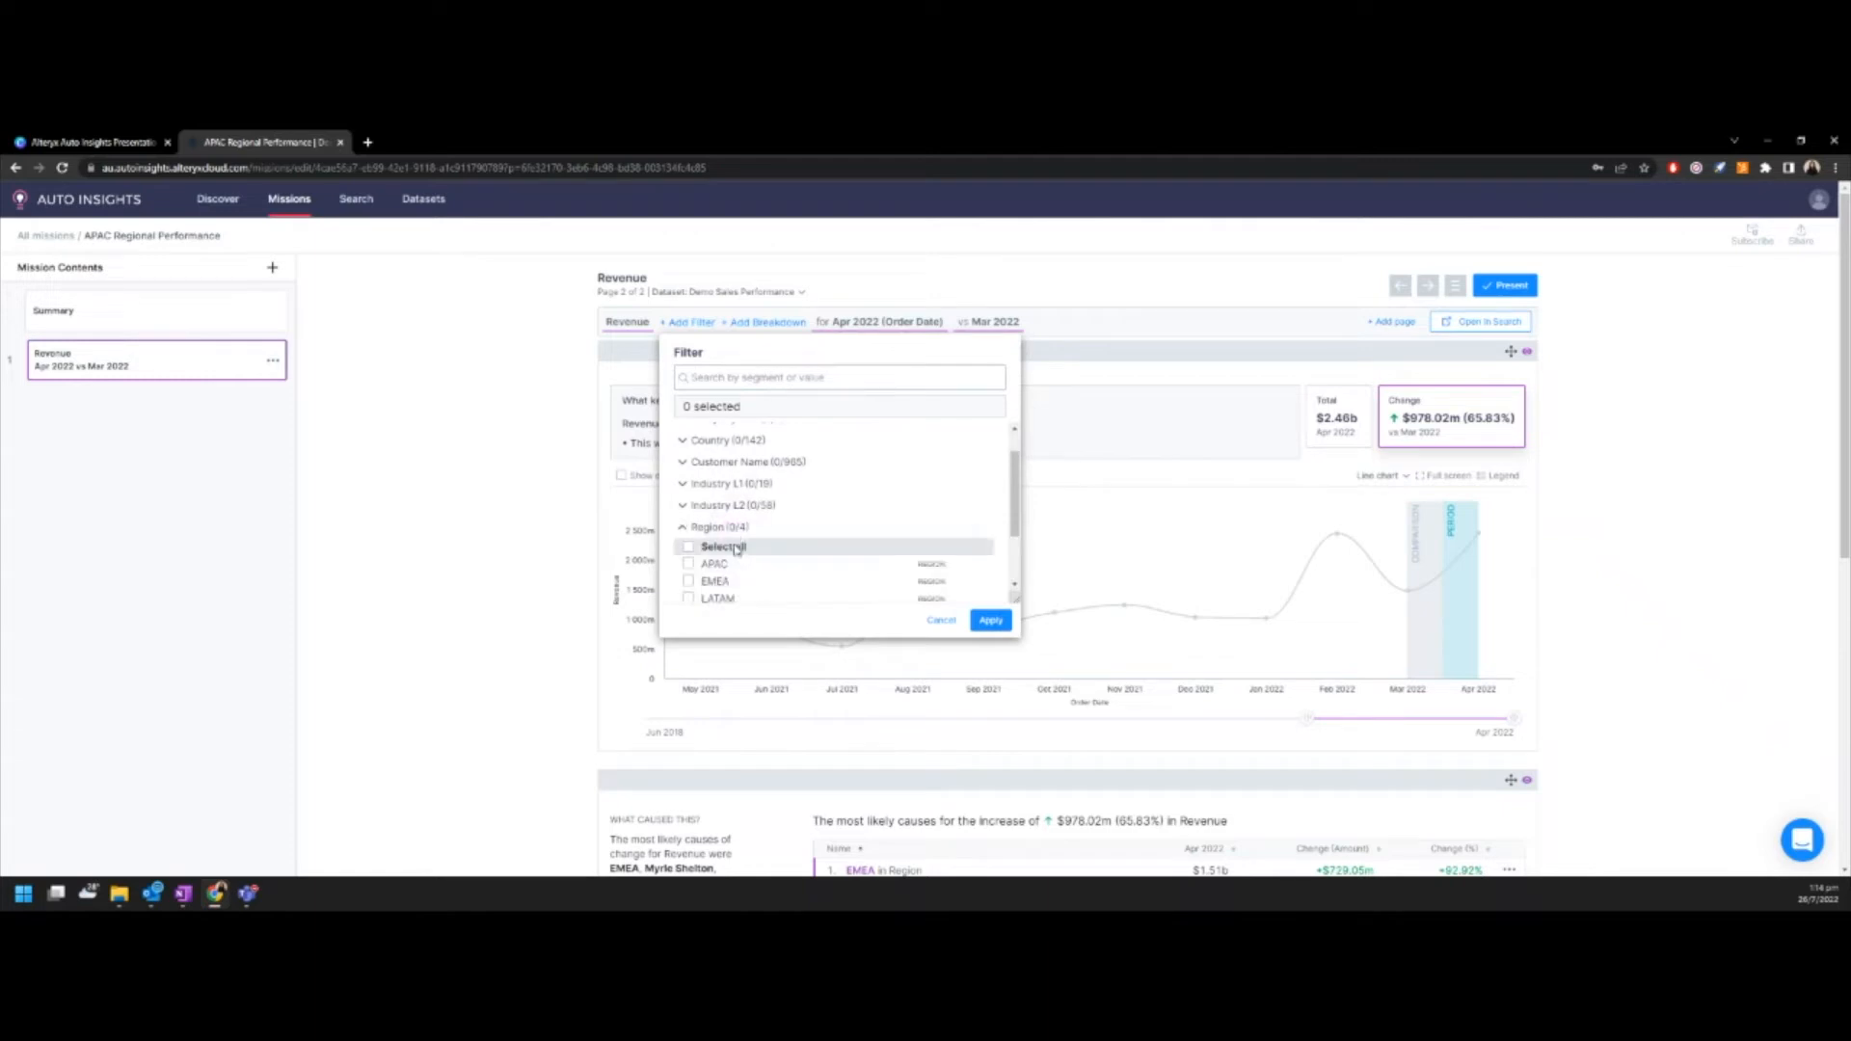
left_click(731, 566)
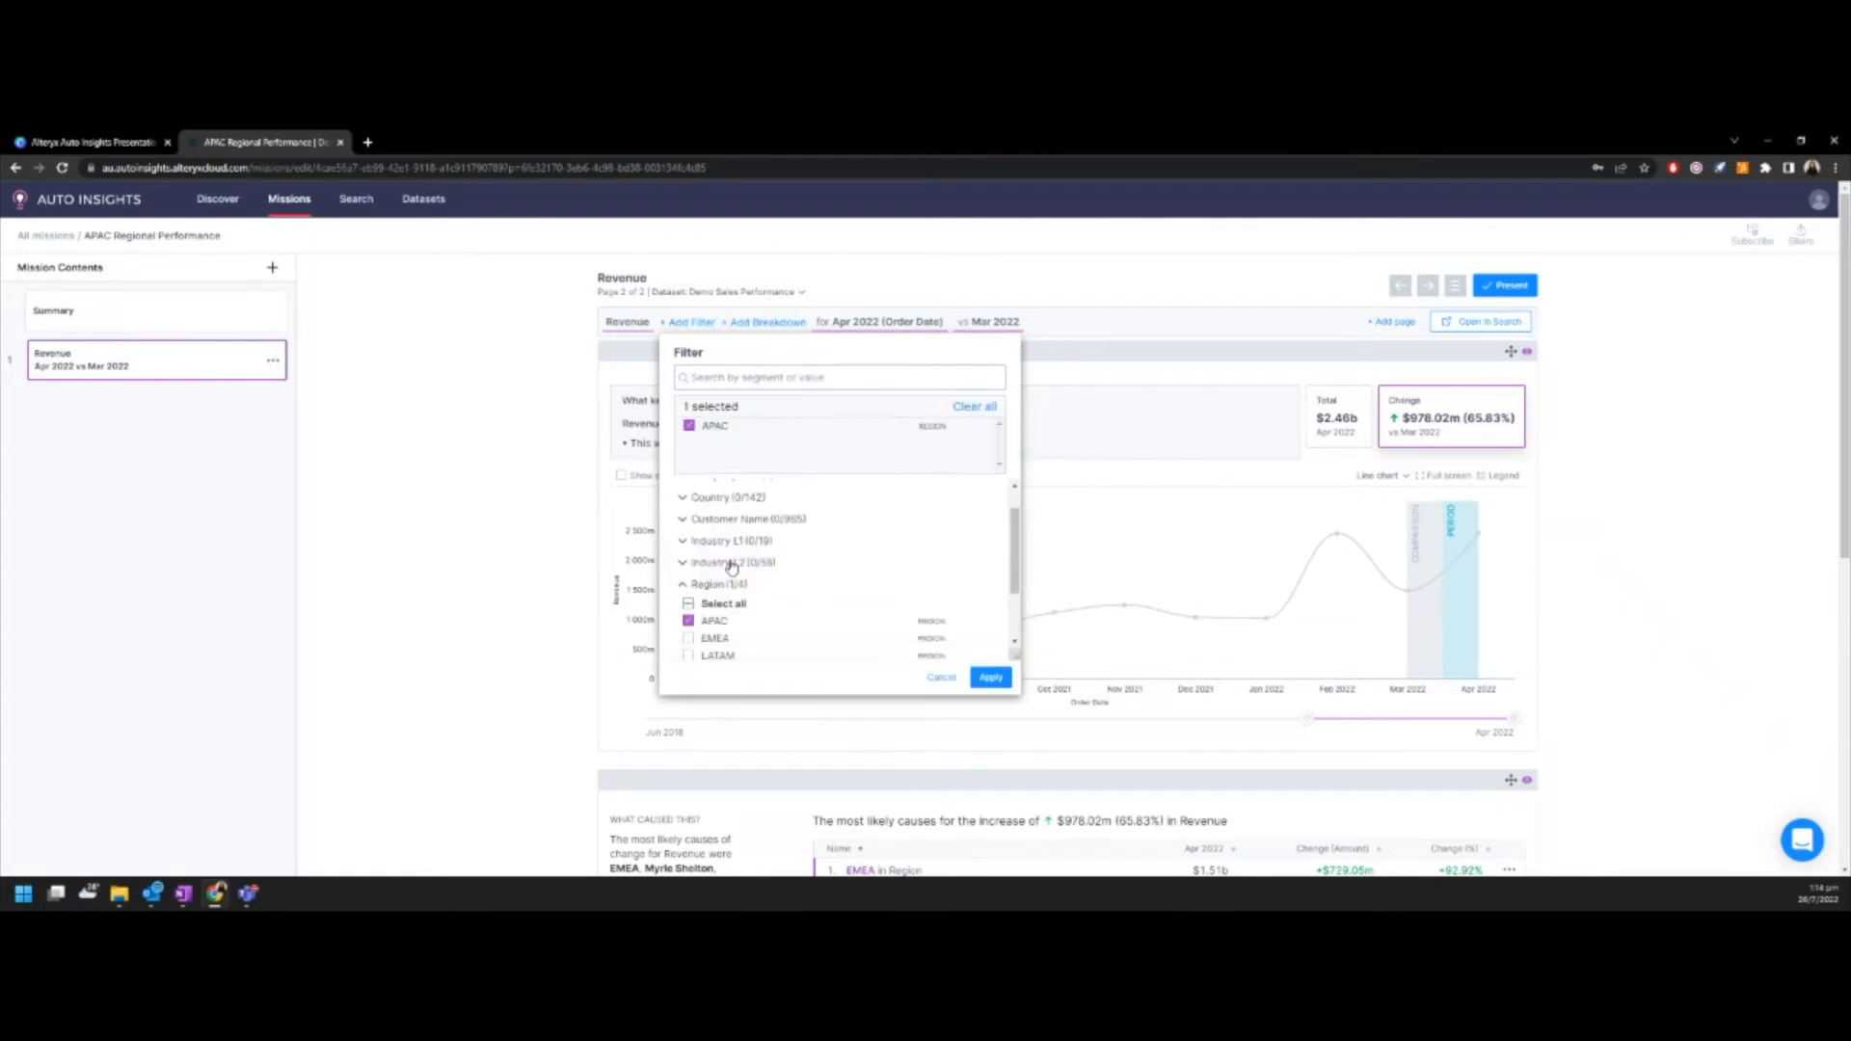
left_click(990, 678)
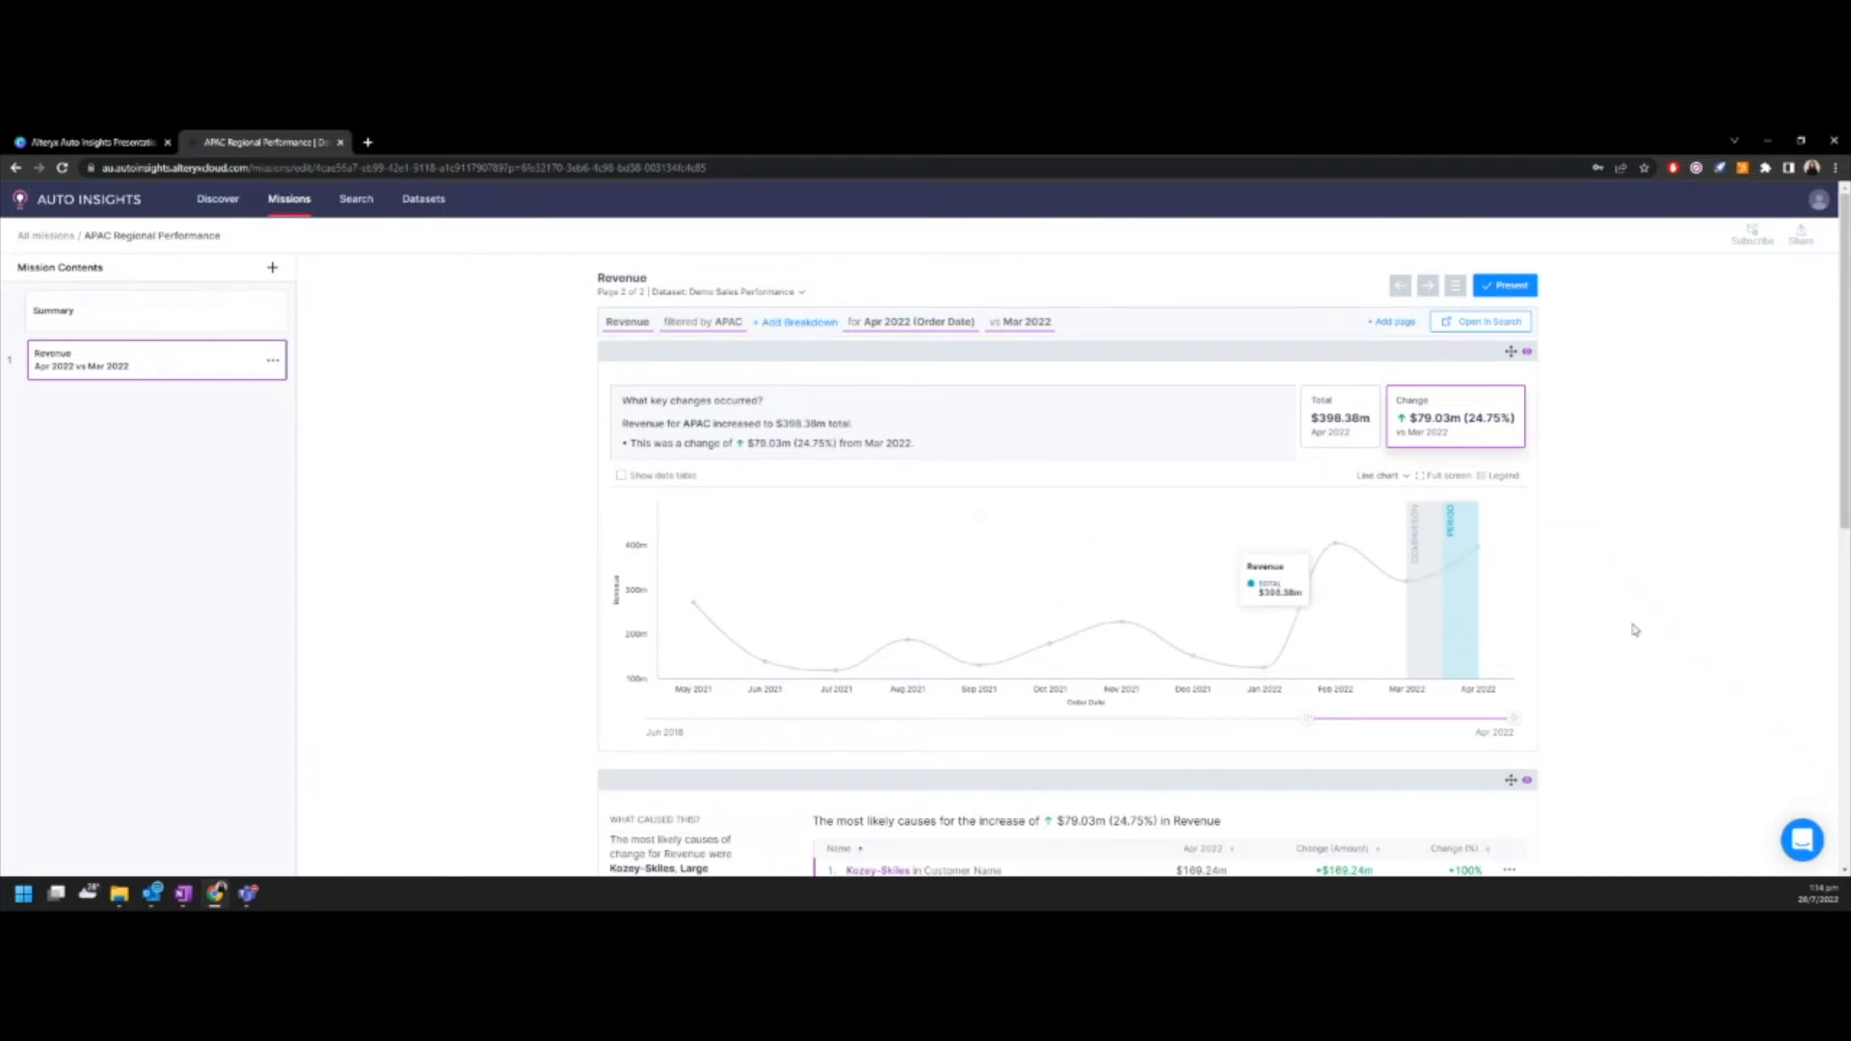
Review the likely causes of the APAC revenue change and check the chart types available for the trend chart.
scroll(1669, 607, "down", 2)
scroll(1669, 607, "down", 1)
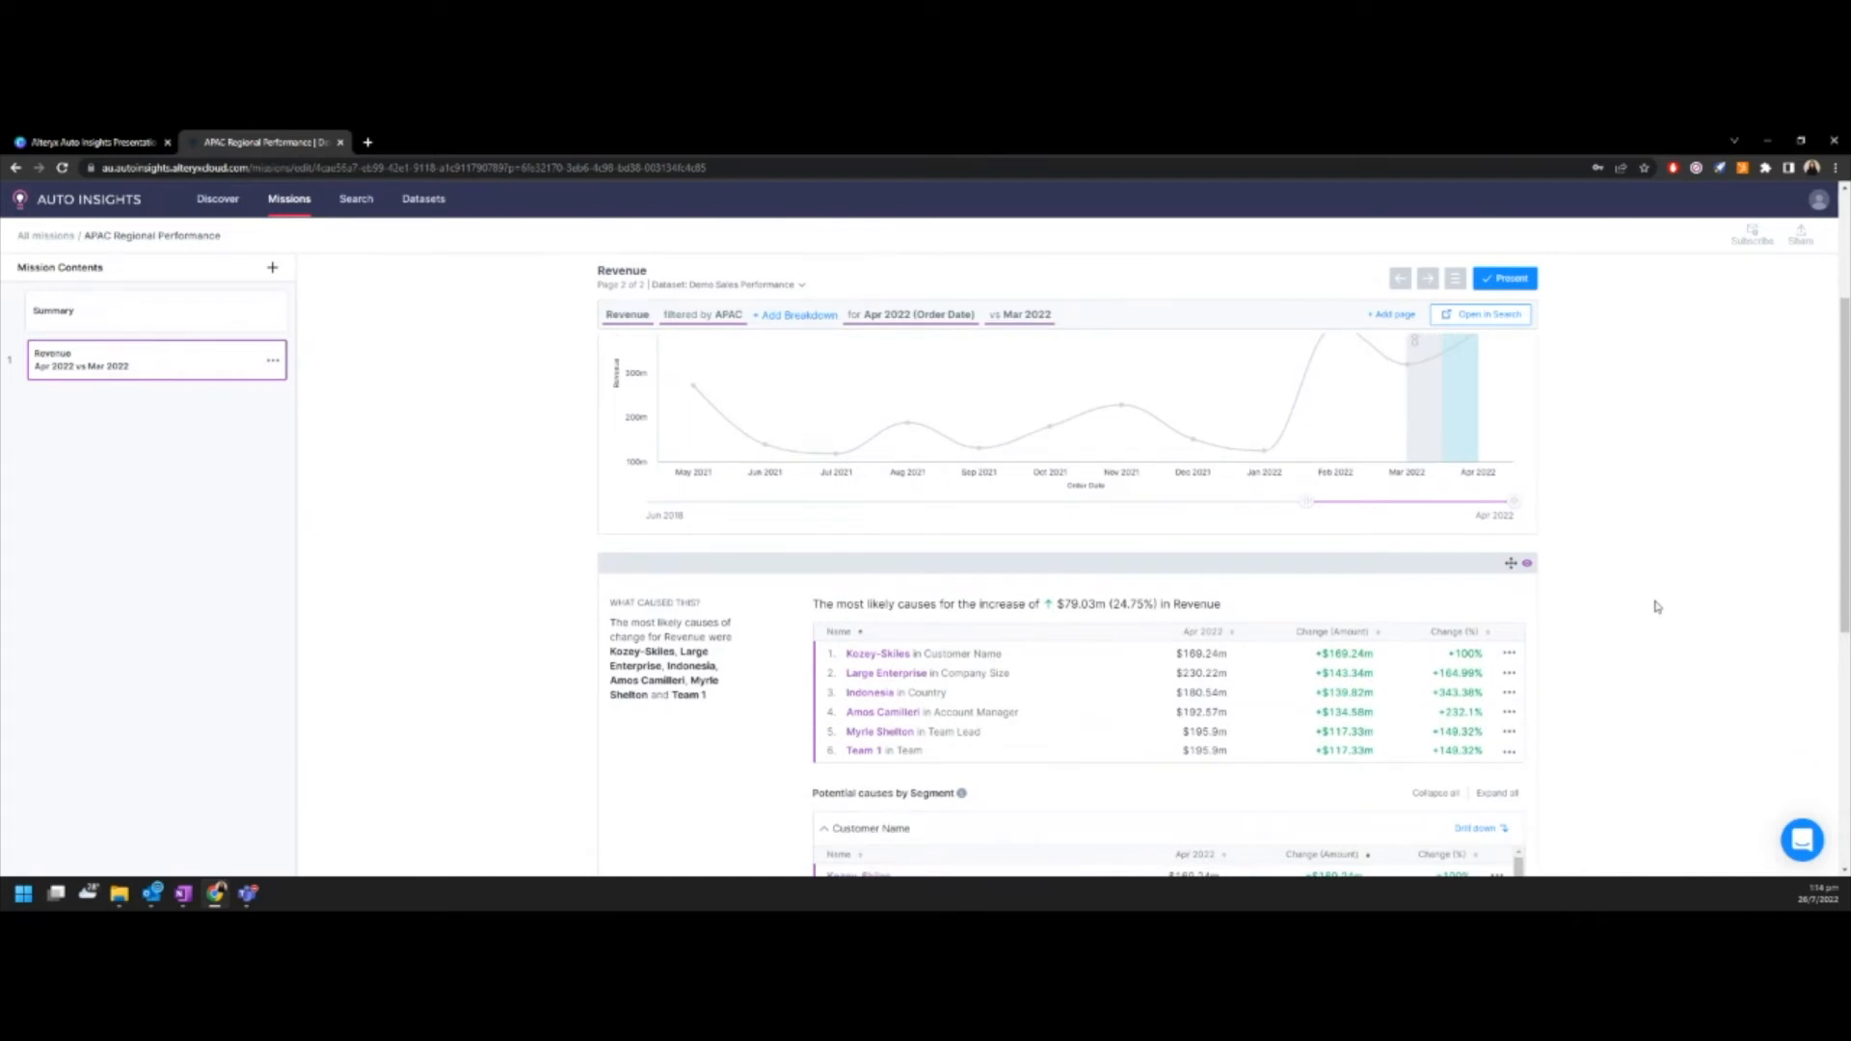
scroll(1656, 608, "down", 1)
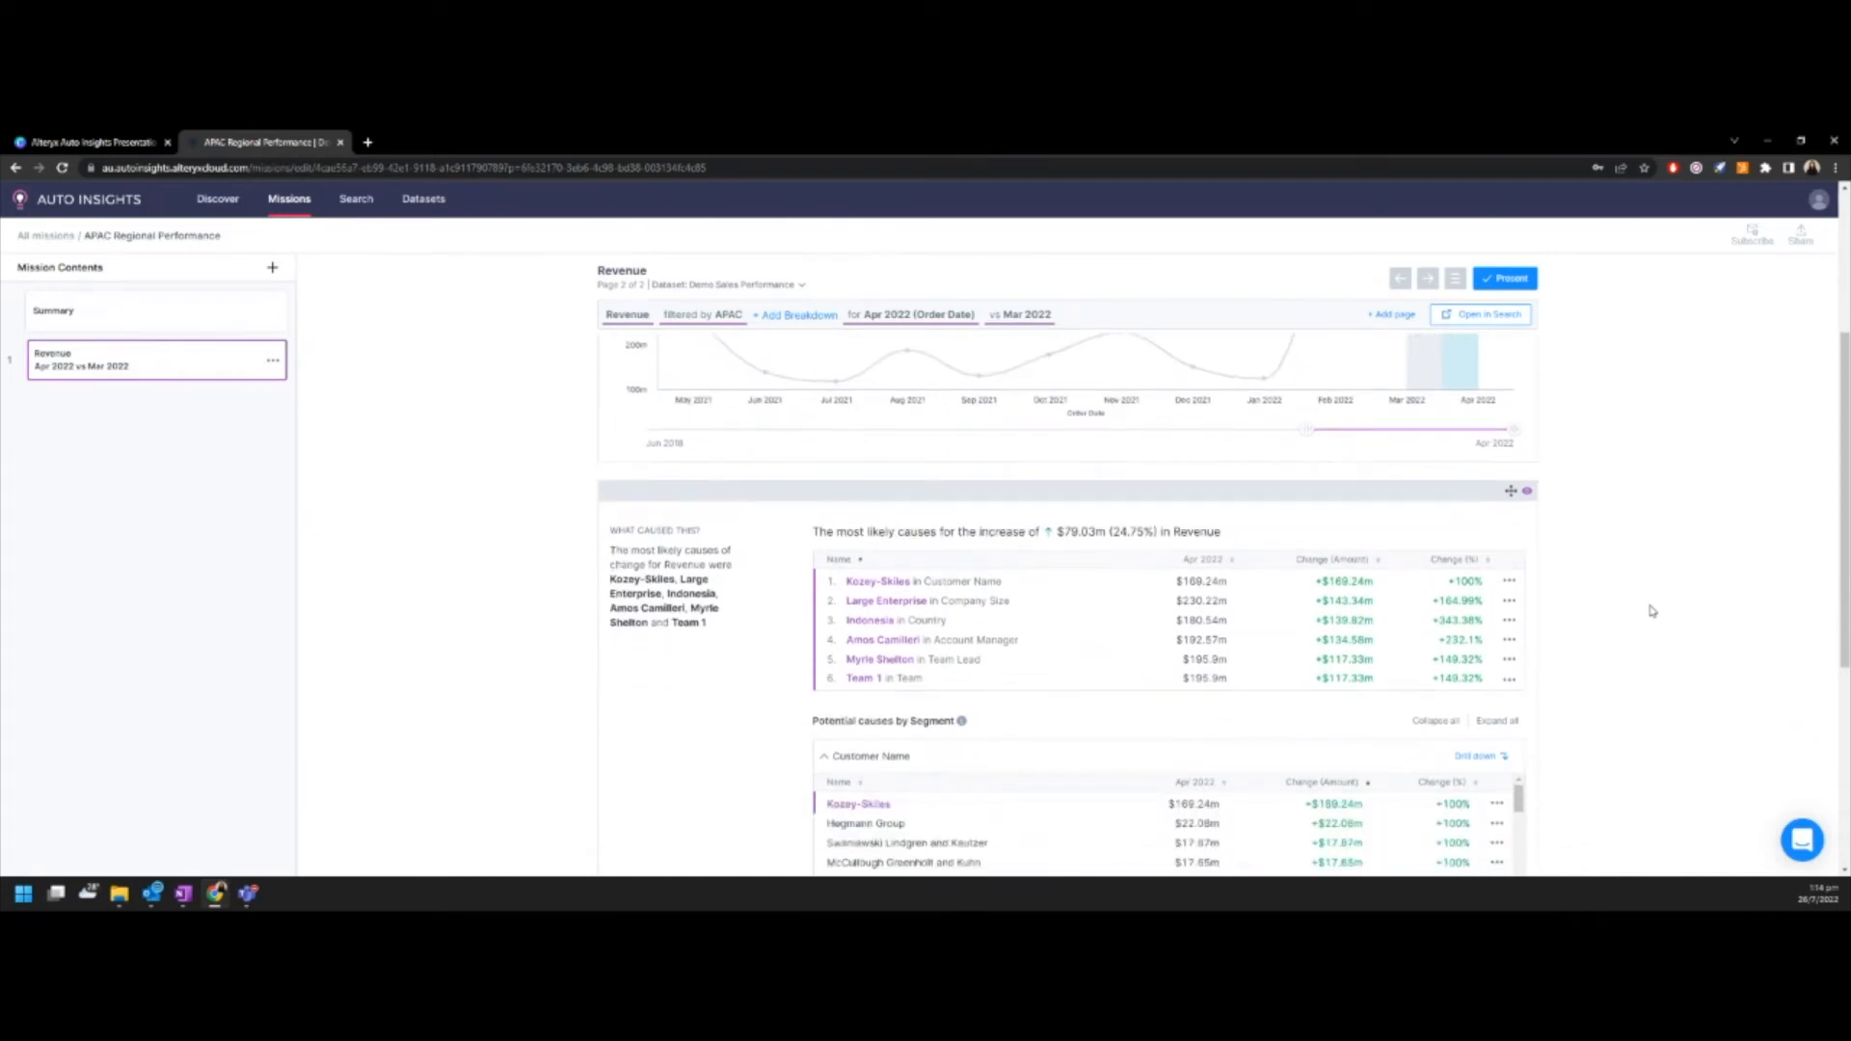
scroll(1645, 612, "up", 2)
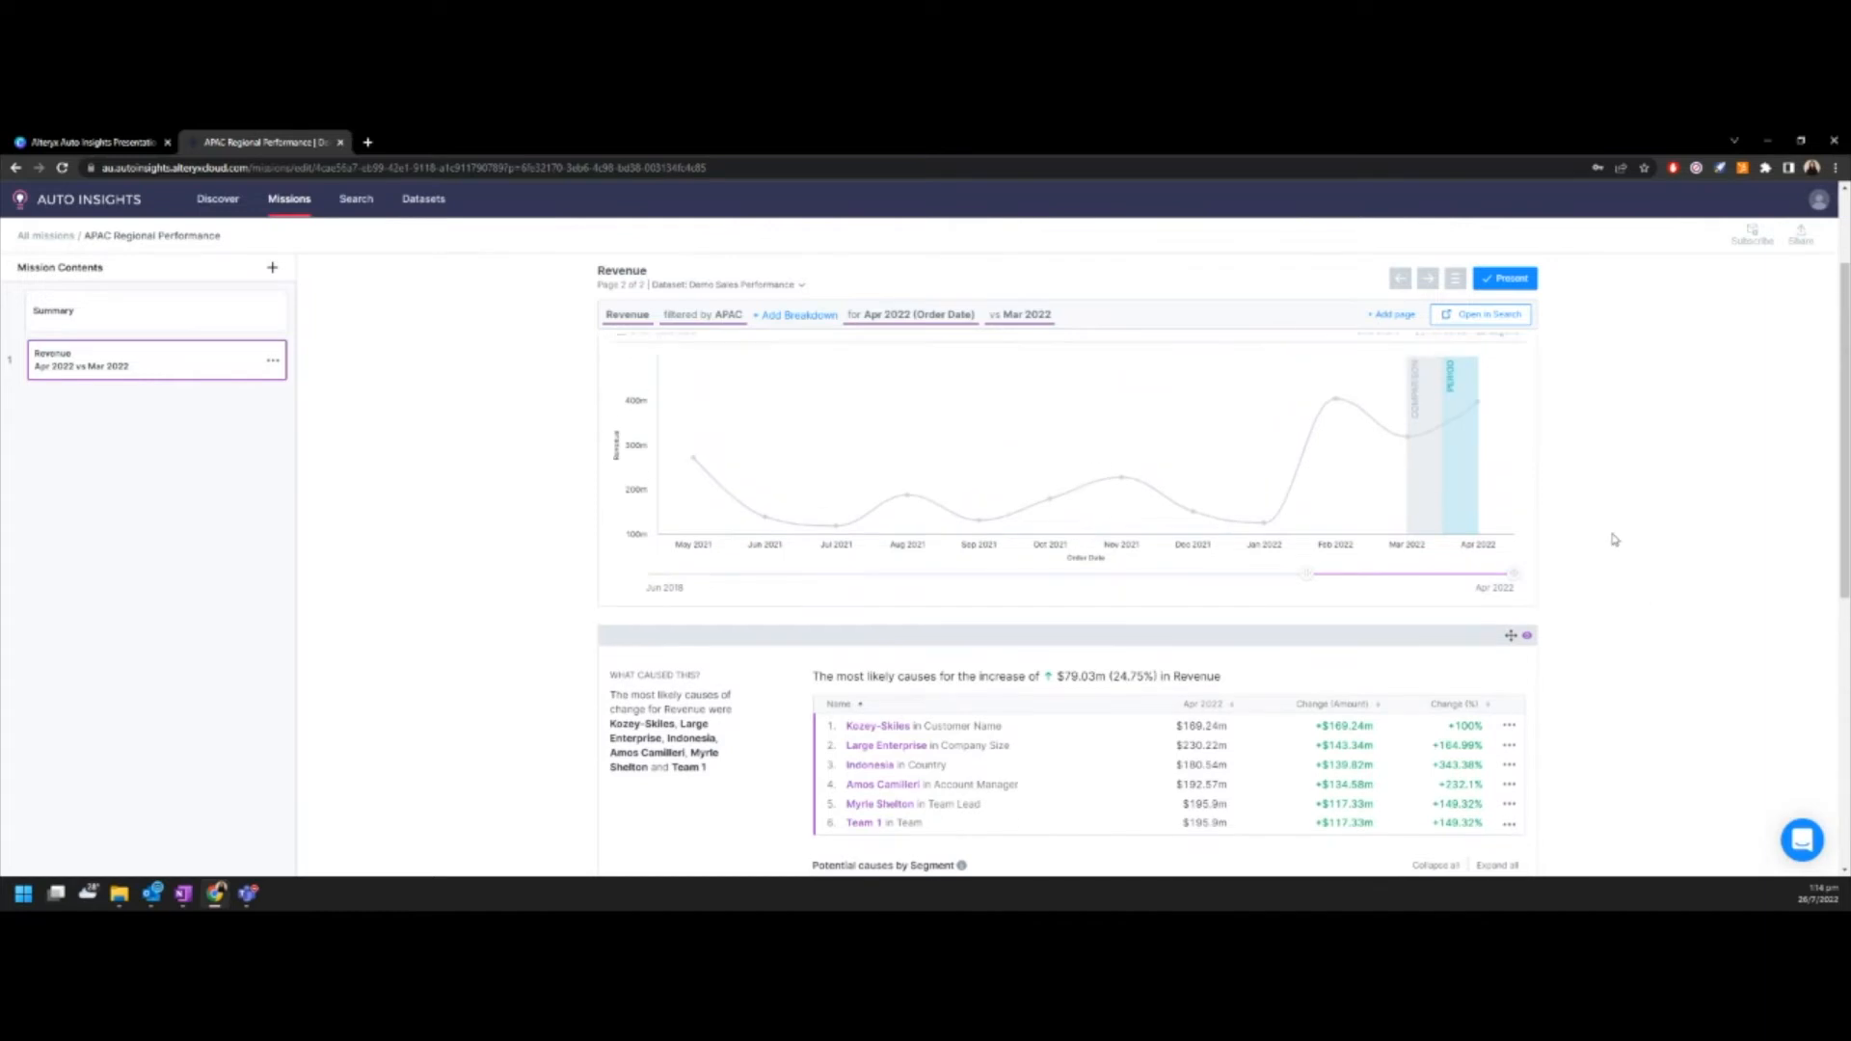
left_click(1388, 405)
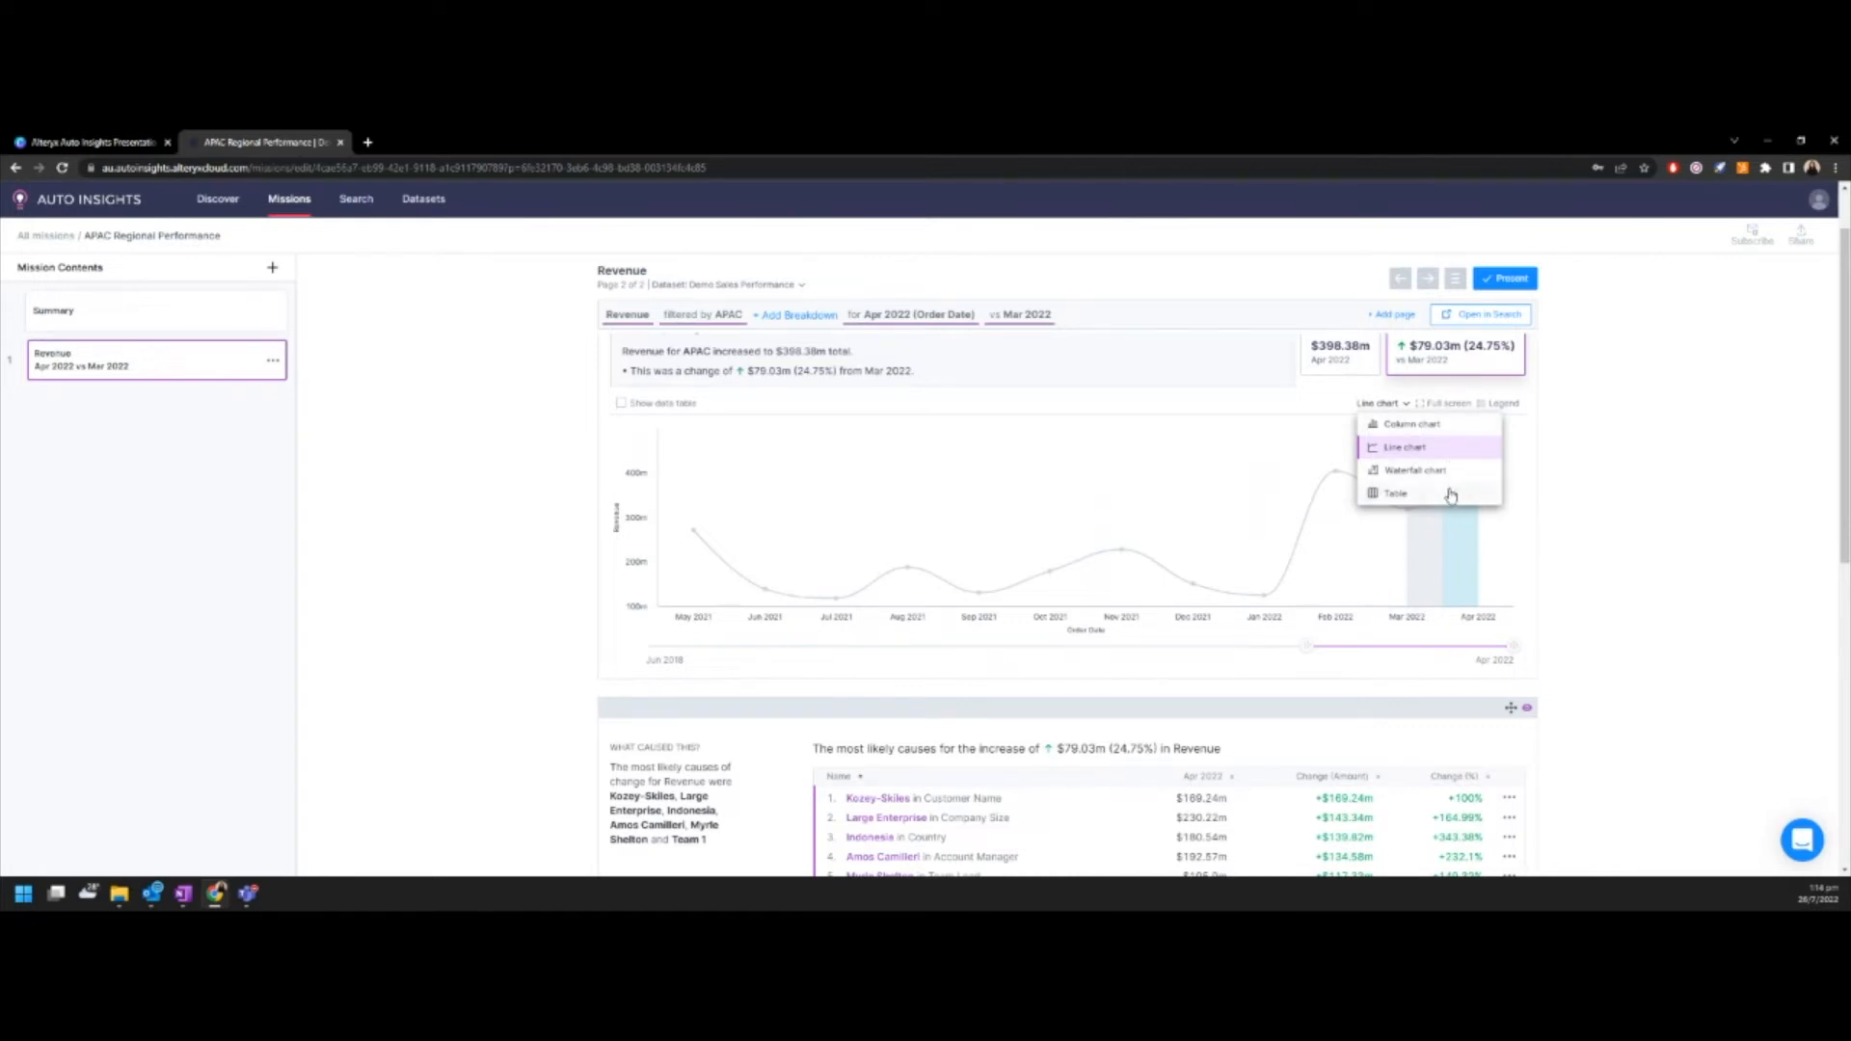
left_click(1391, 405)
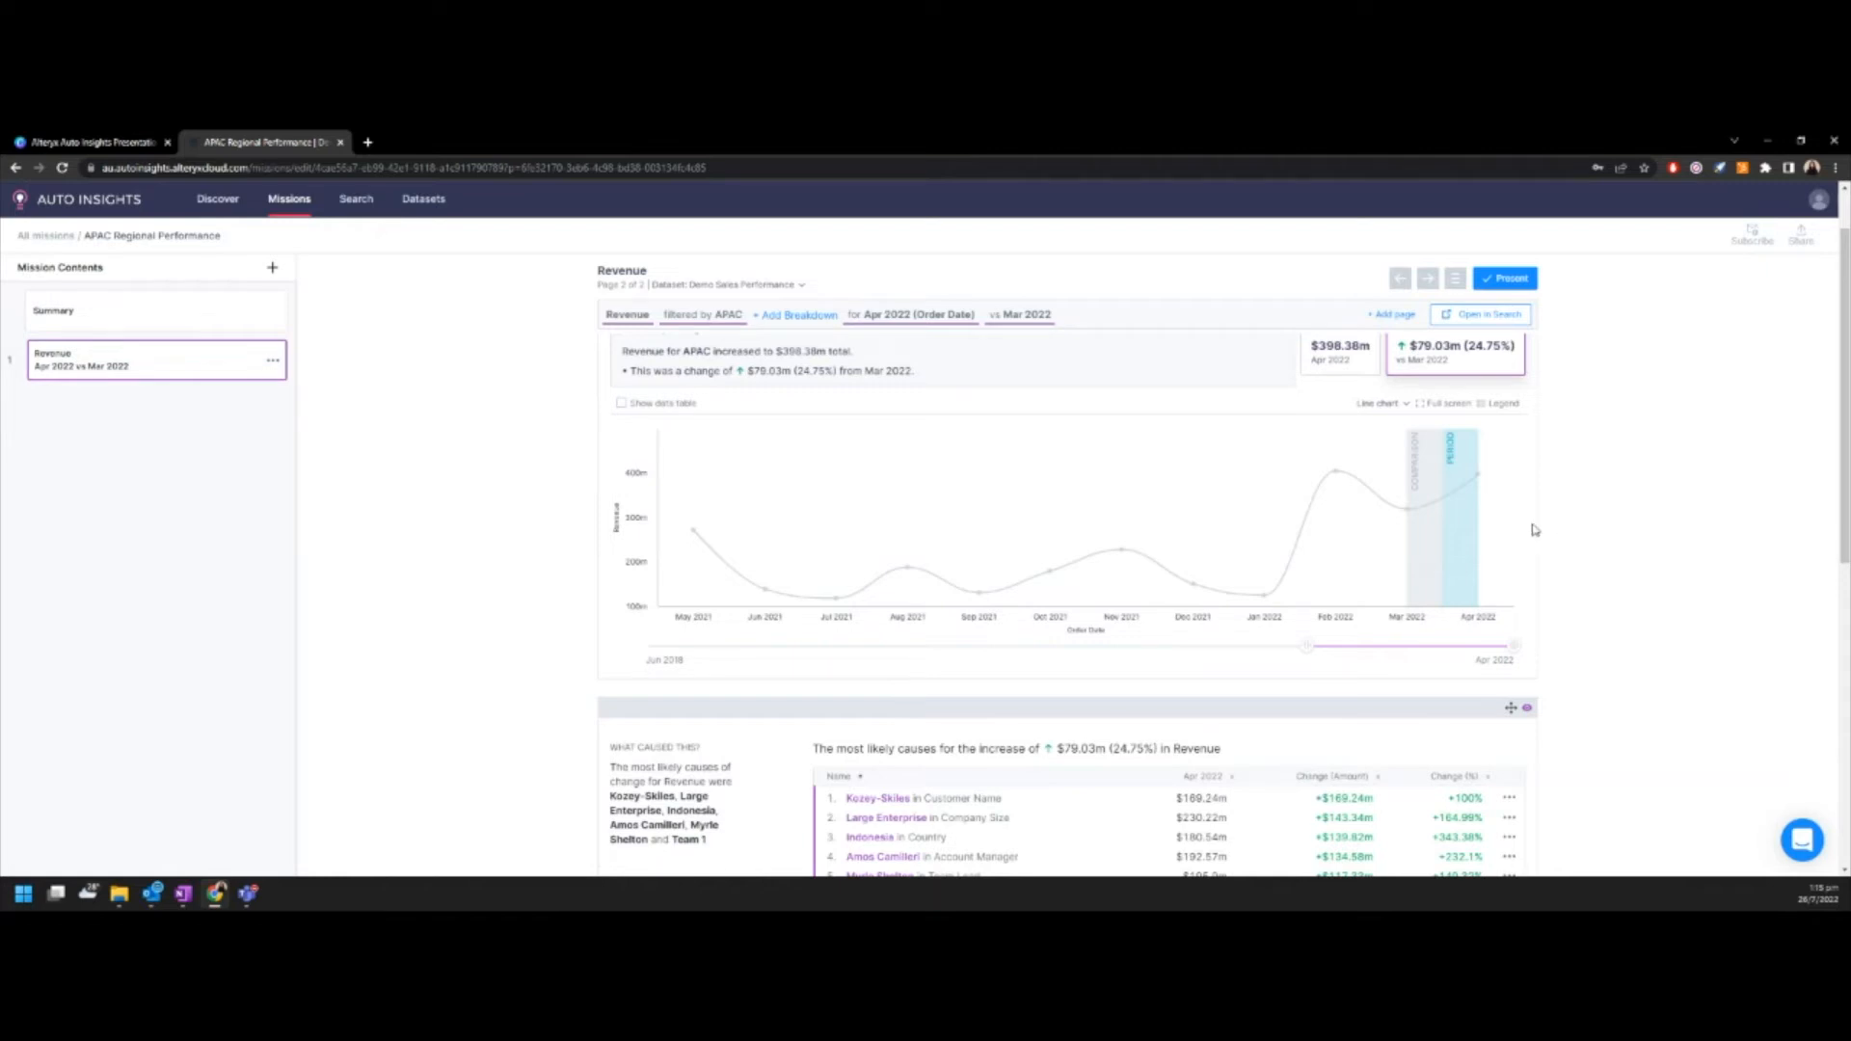
mouse_move(1504, 526)
Break down the APAC Revenue page by Industry L1 and review the large increases and decreases.
left_click(799, 314)
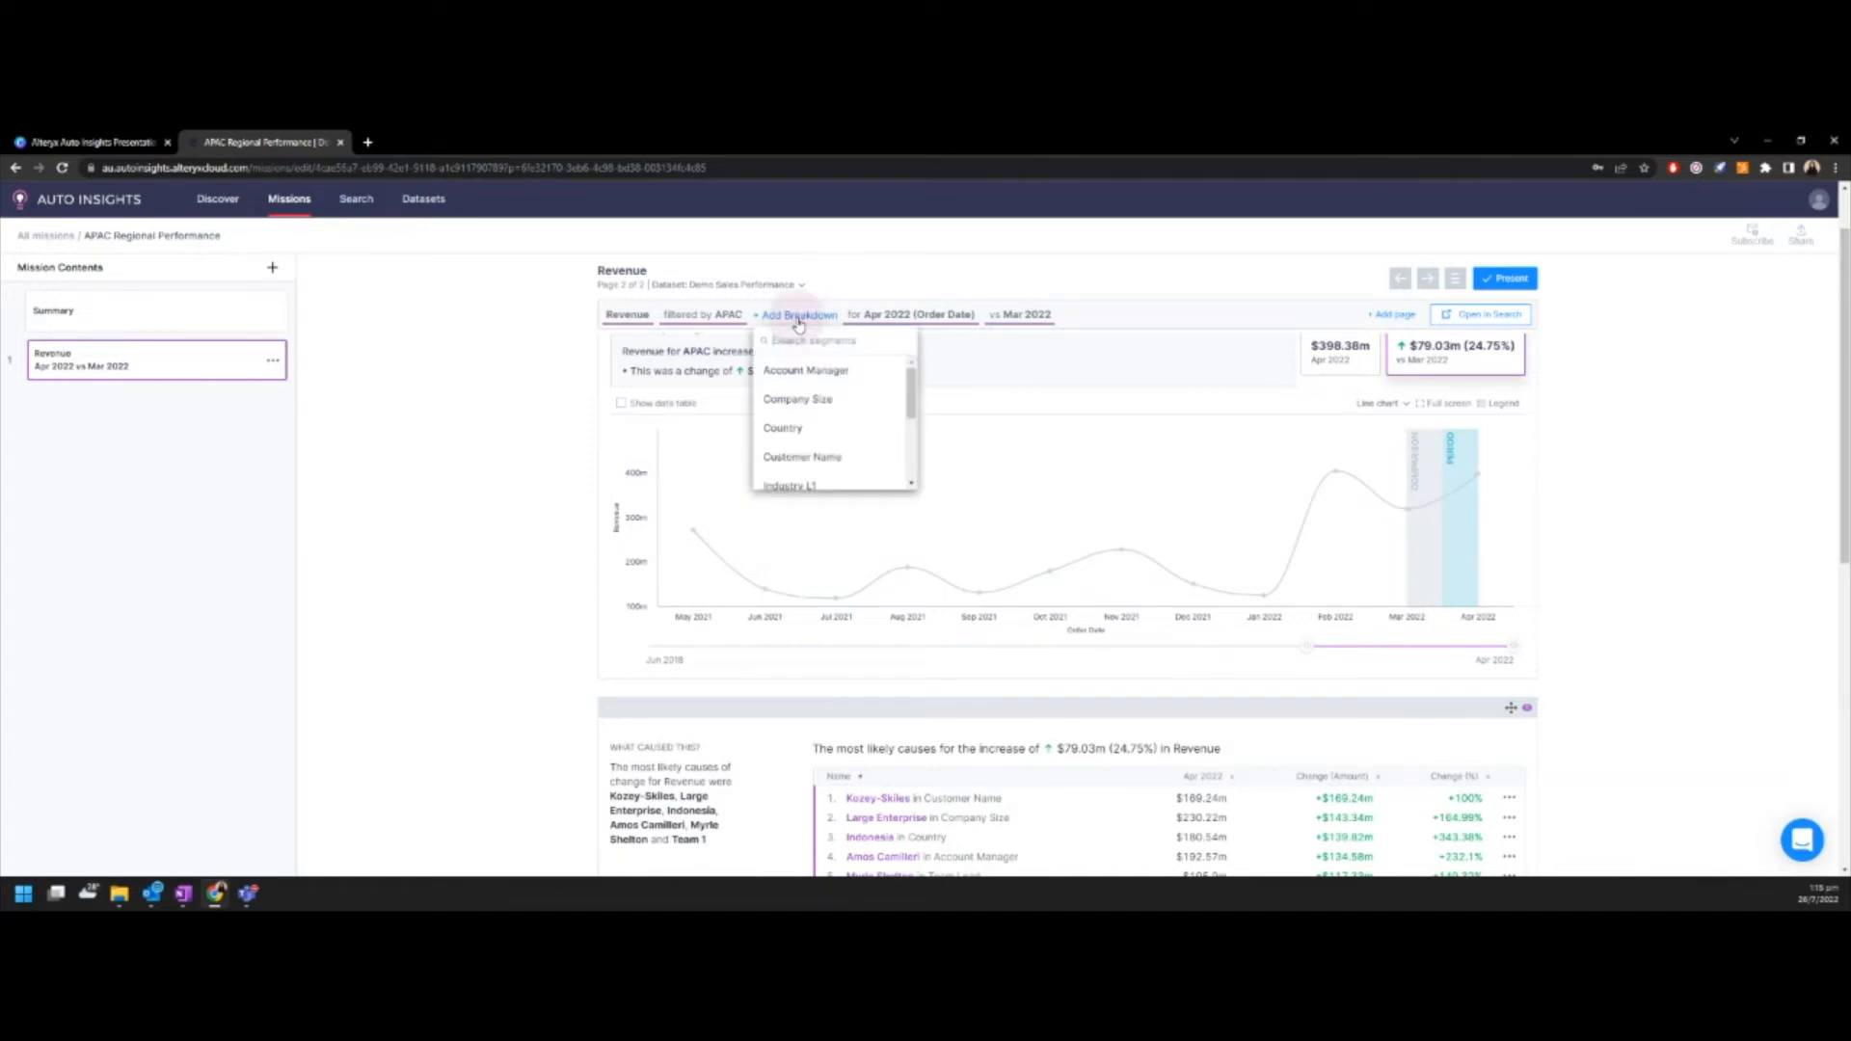
scroll(824, 431, "down", 2)
left_click(816, 424)
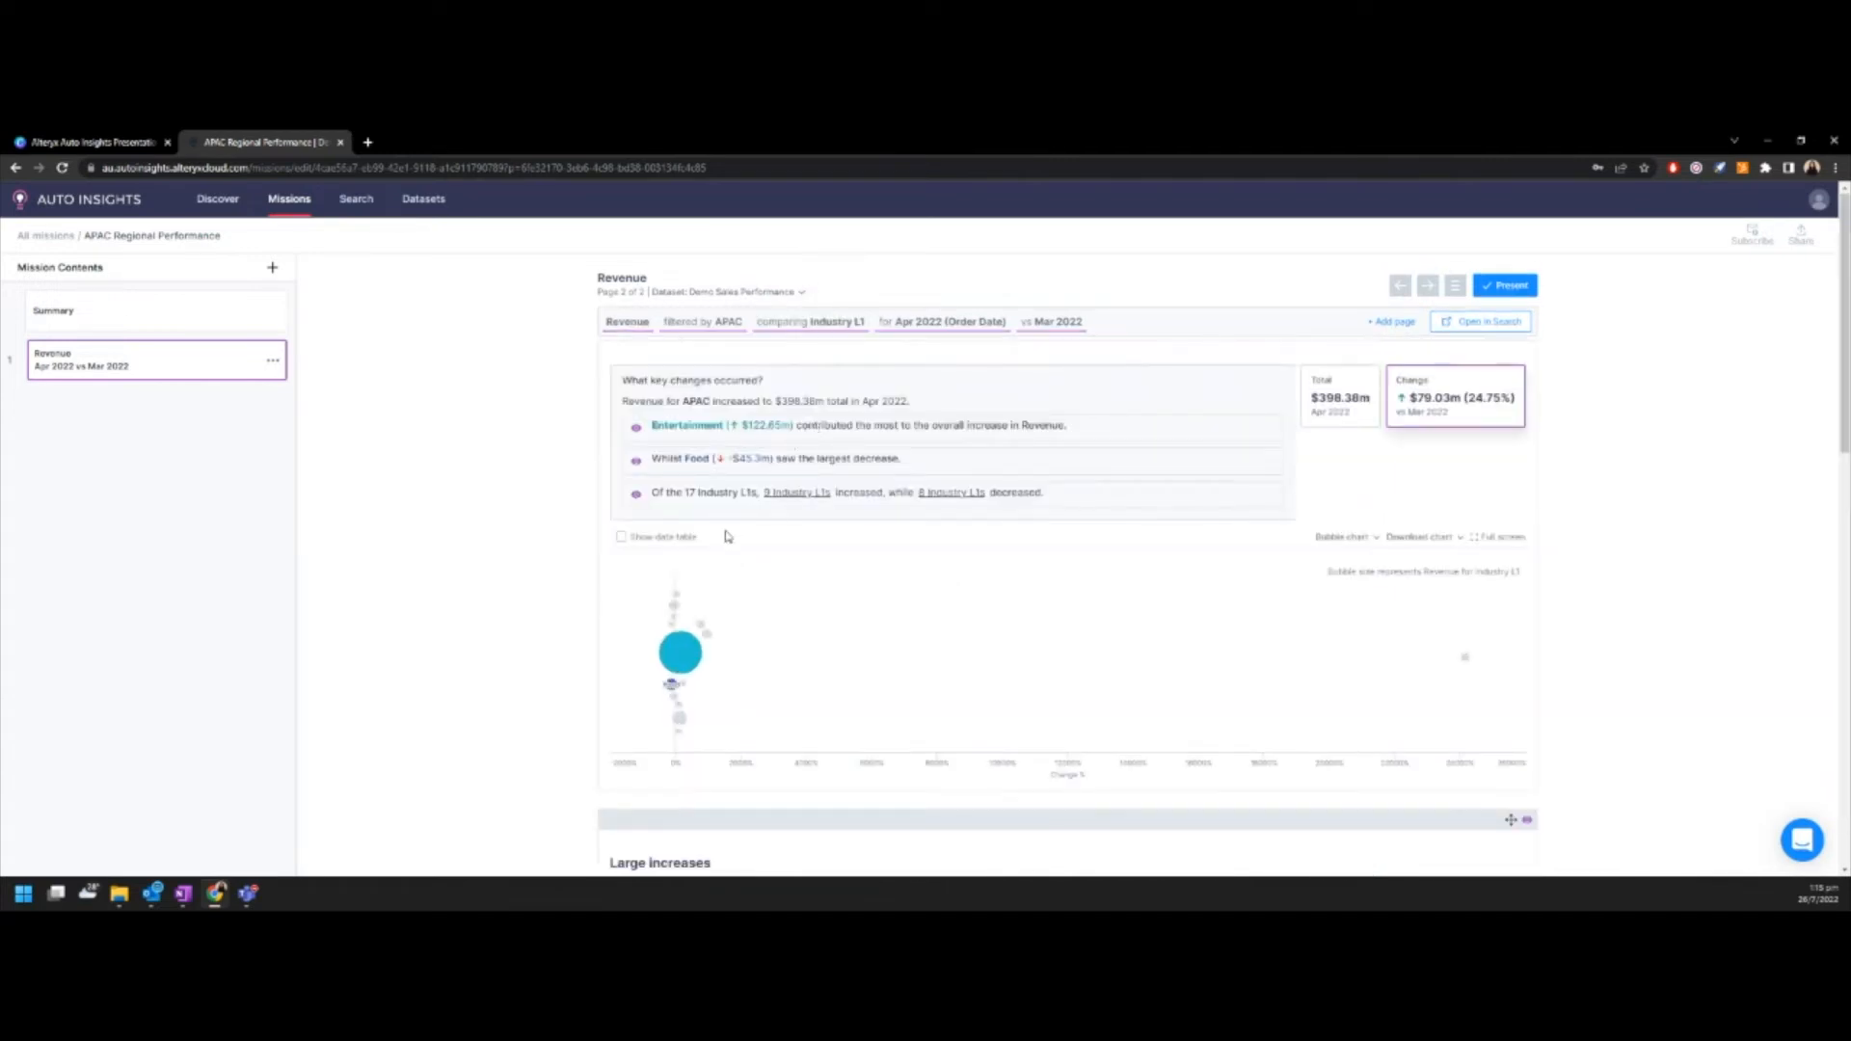
scroll(559, 606, "down", 4)
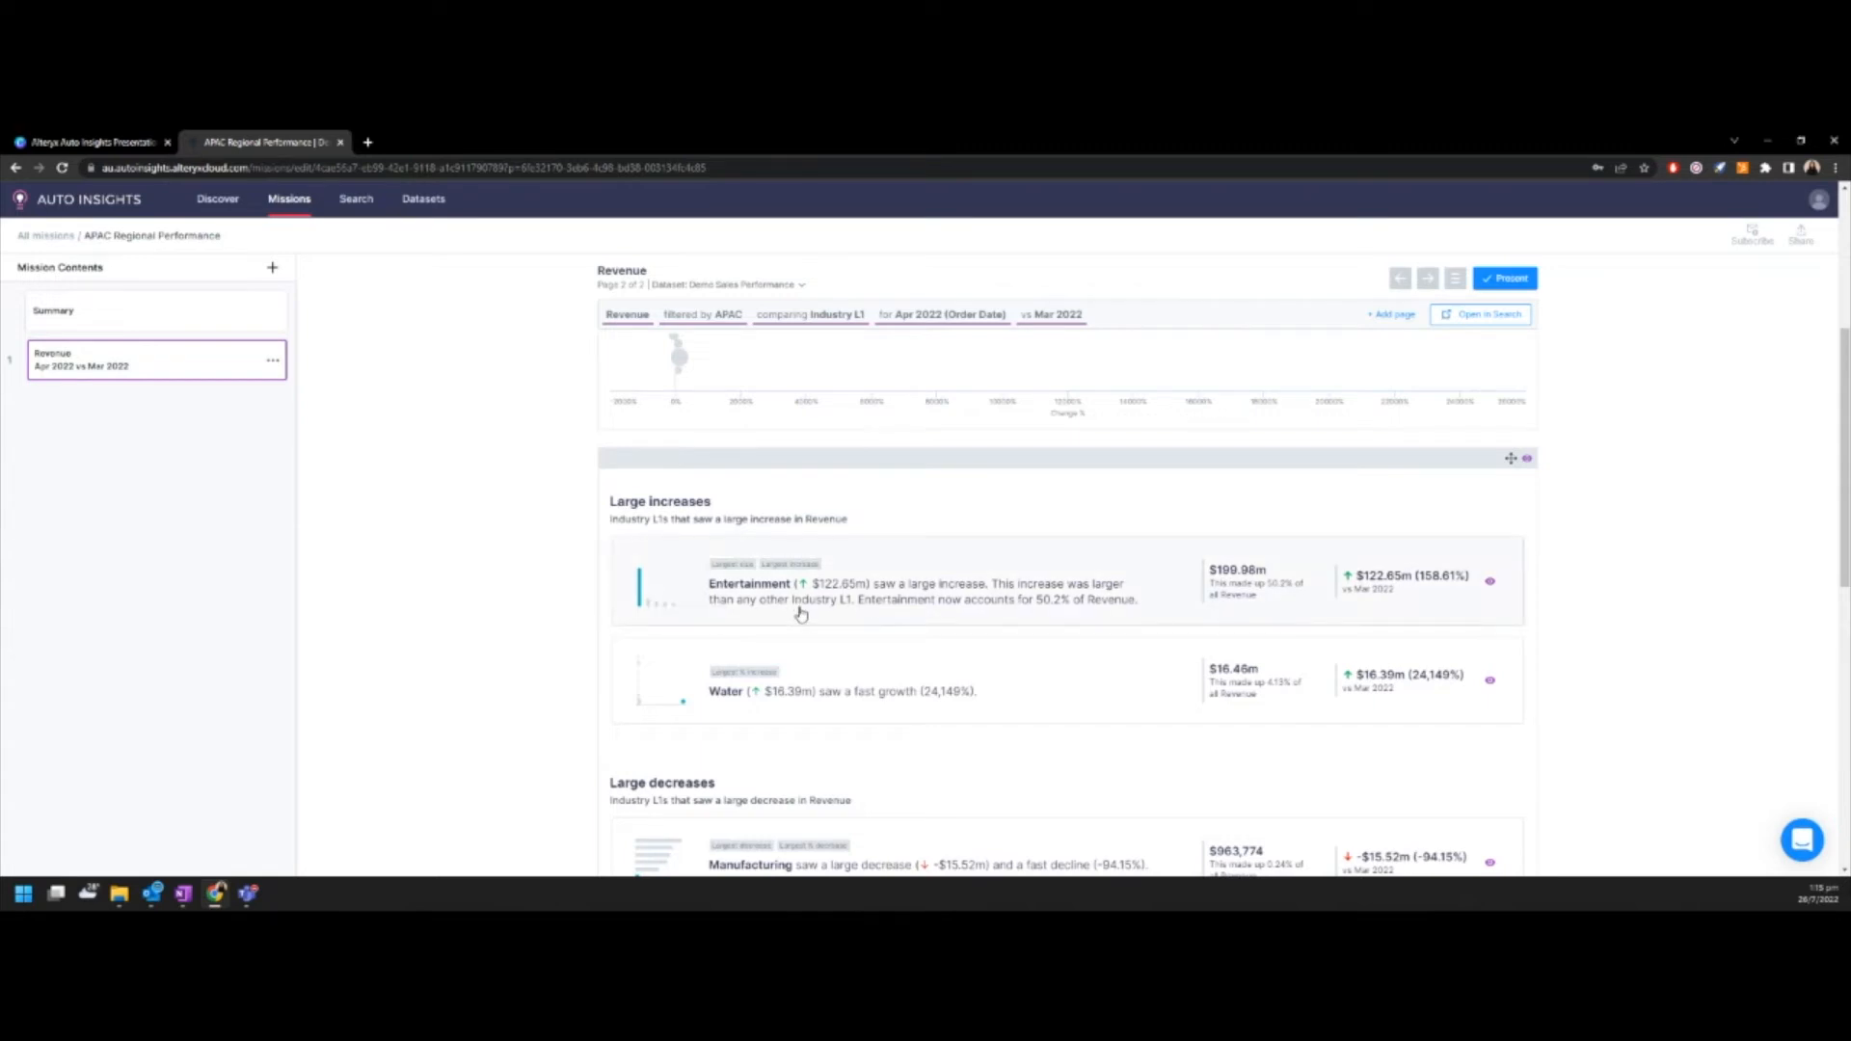
Review the large decreases by industry and open the 80/20 Principle story for the Head industry, Entertainment.
left_click(1053, 604)
scroll(906, 569, "down", 3)
scroll(908, 573, "down", 1)
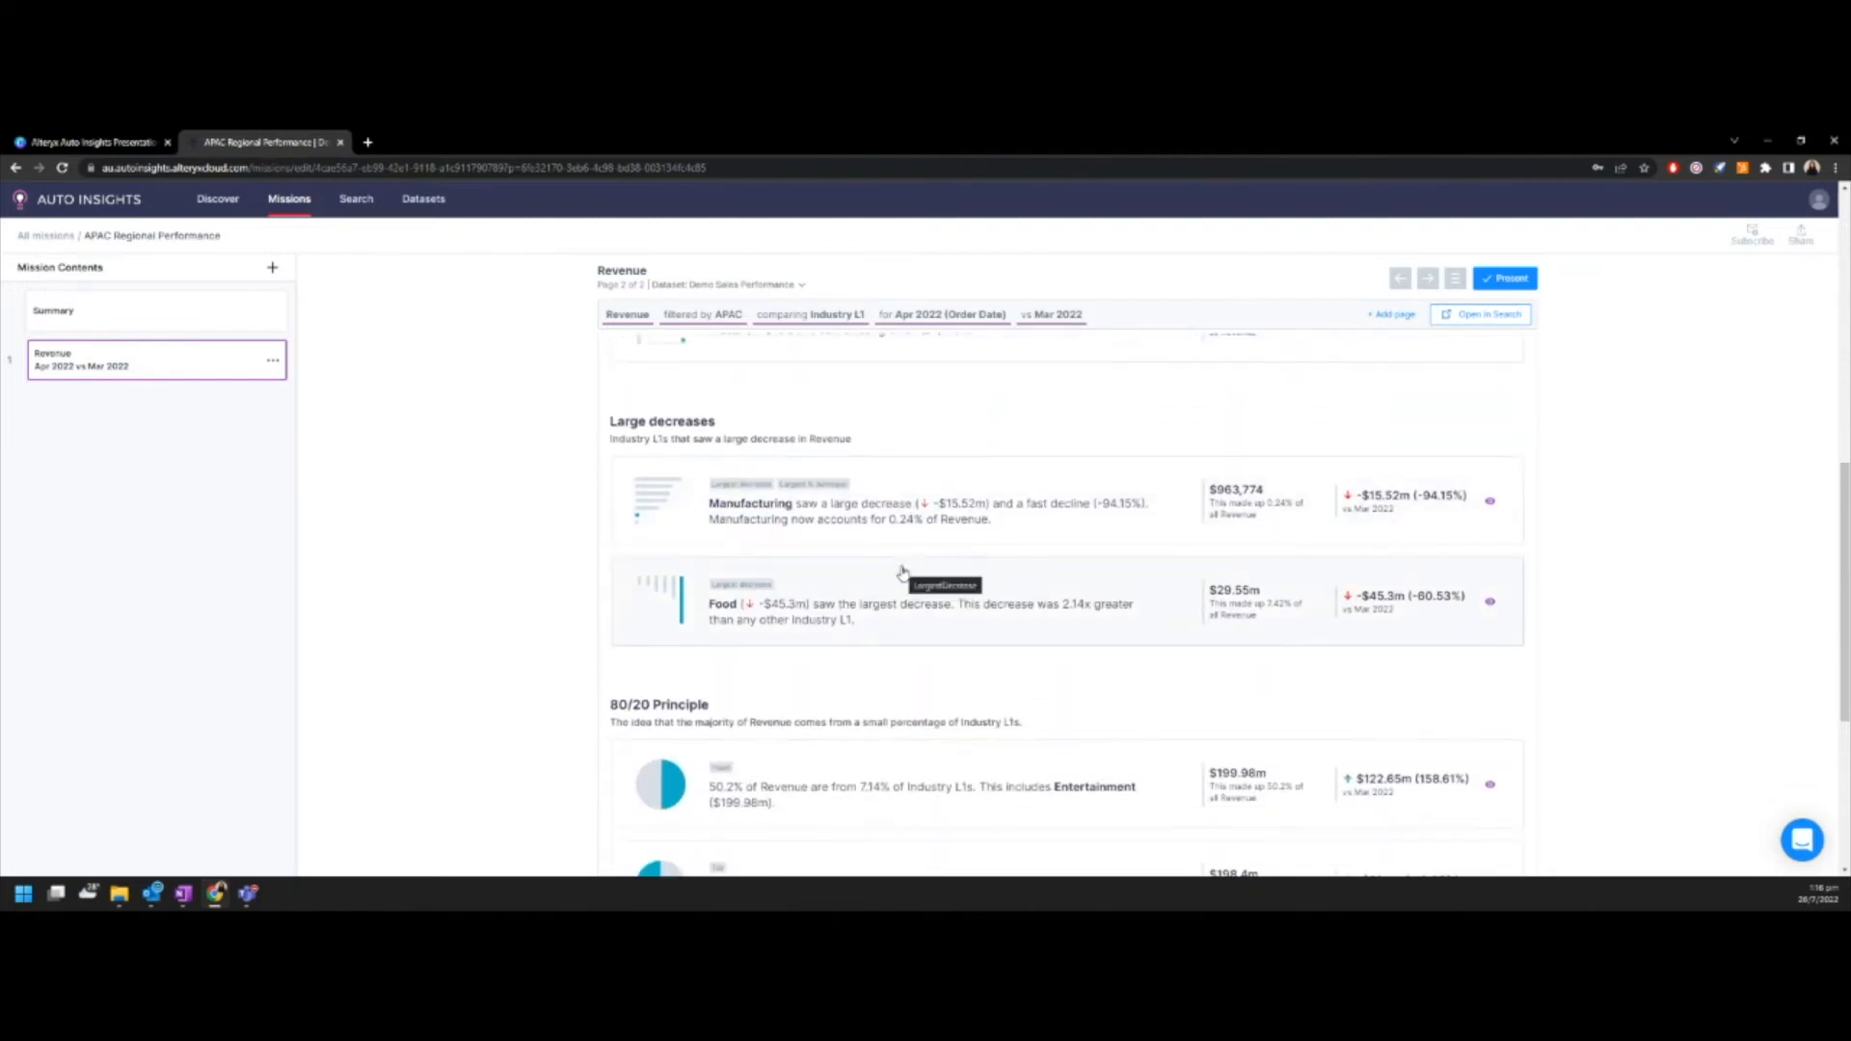
scroll(1018, 603, "down", 2)
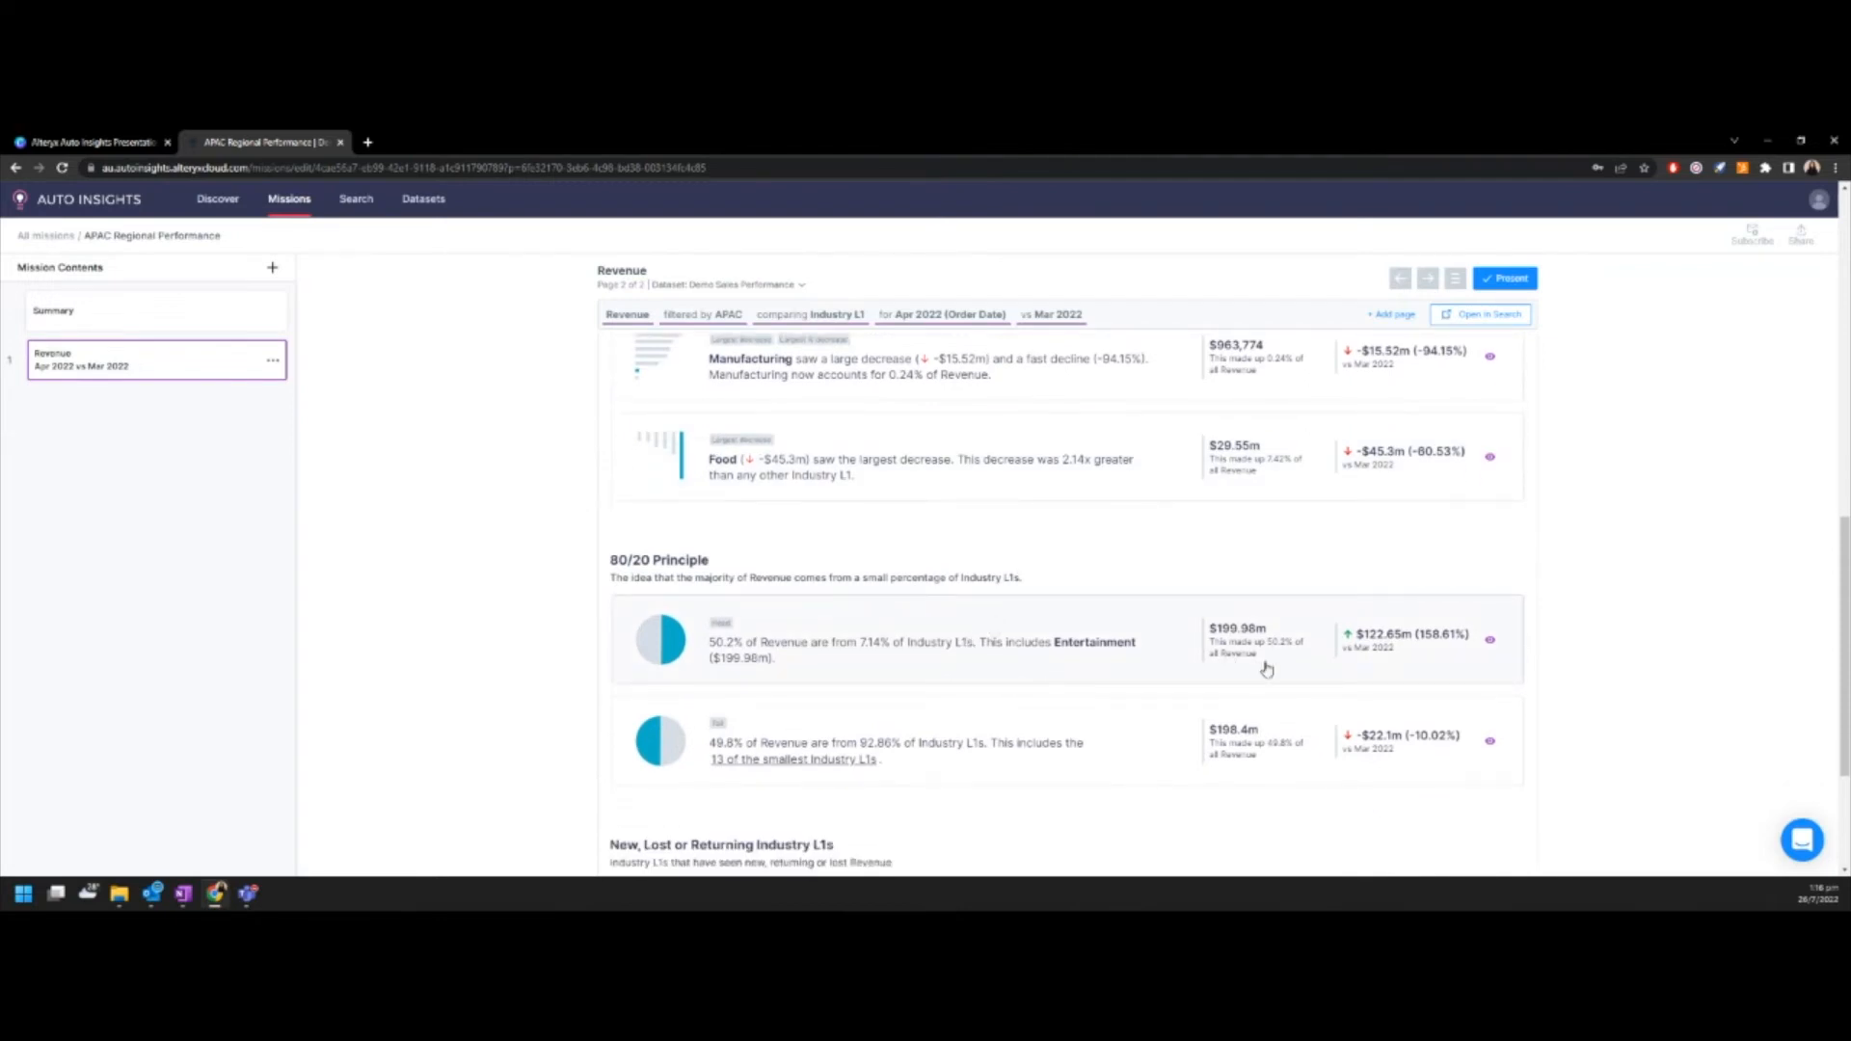
left_click(1470, 651)
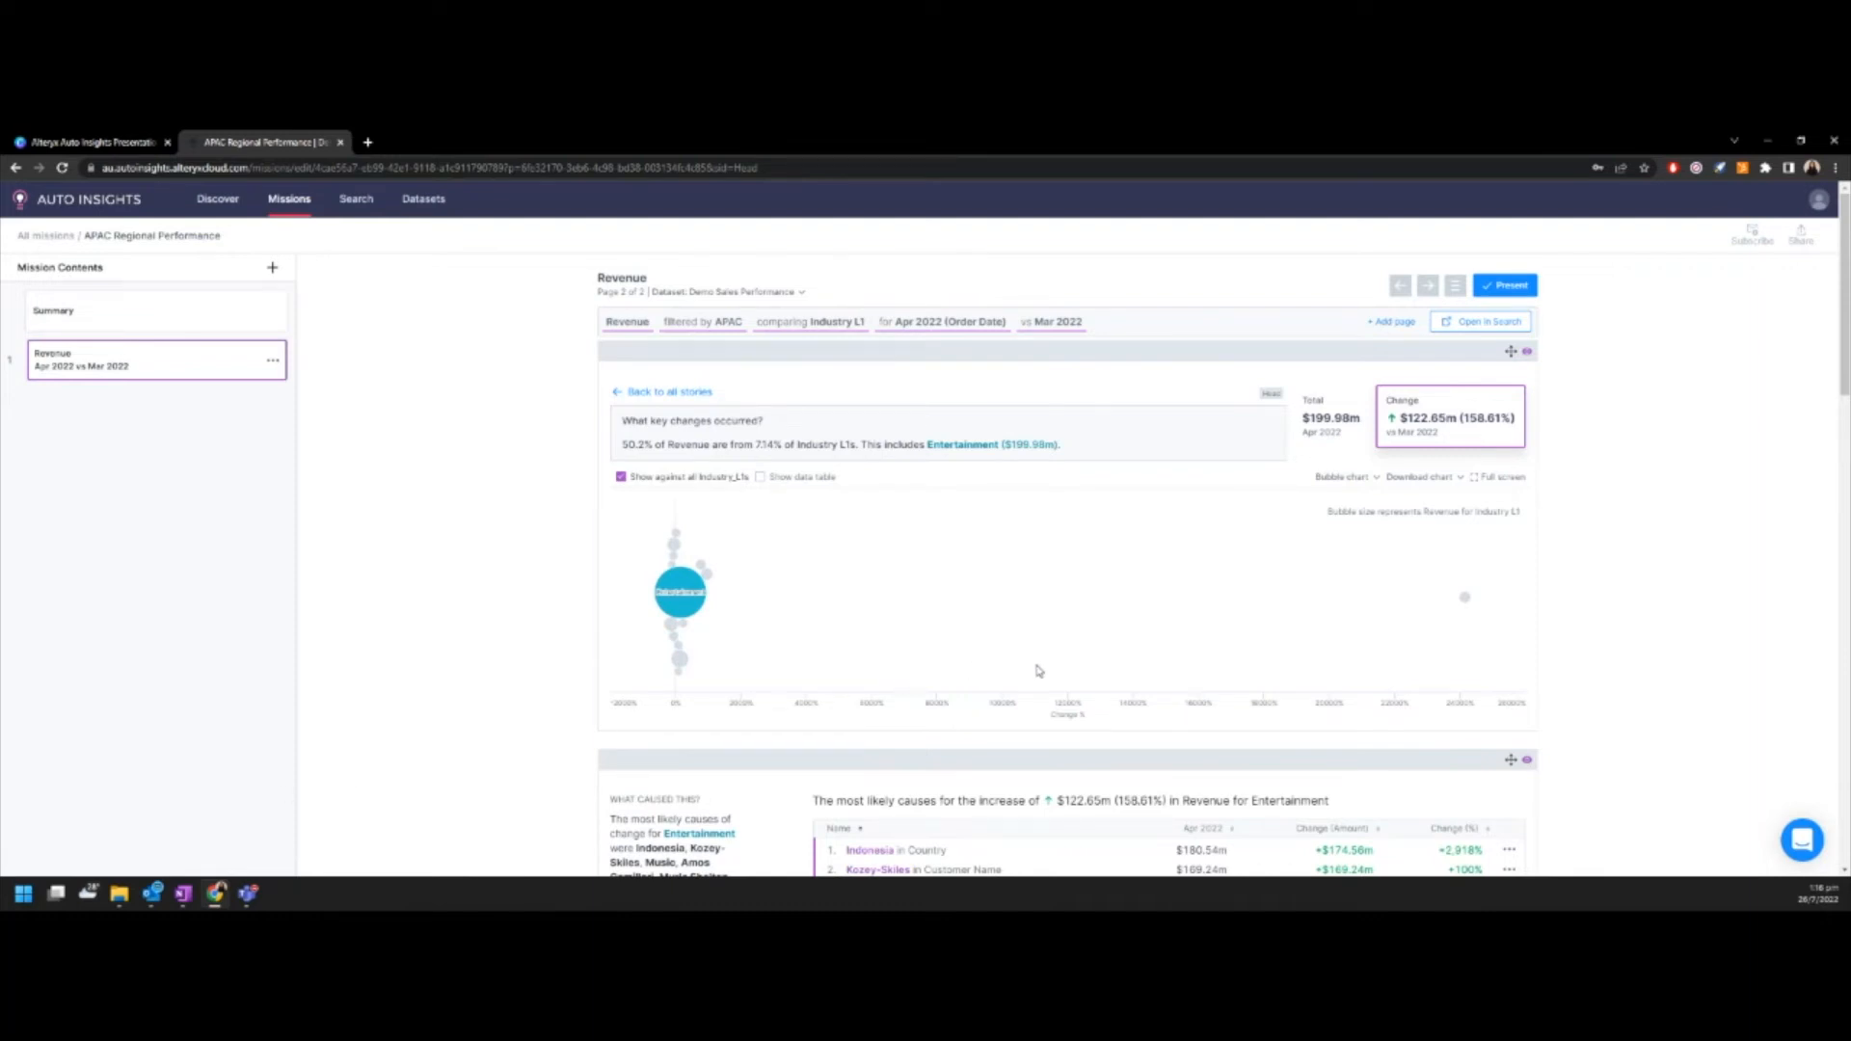
mouse_move(1476, 595)
Duplicate the APAC Revenue page and compare the copy by Country.
left_click(273, 364)
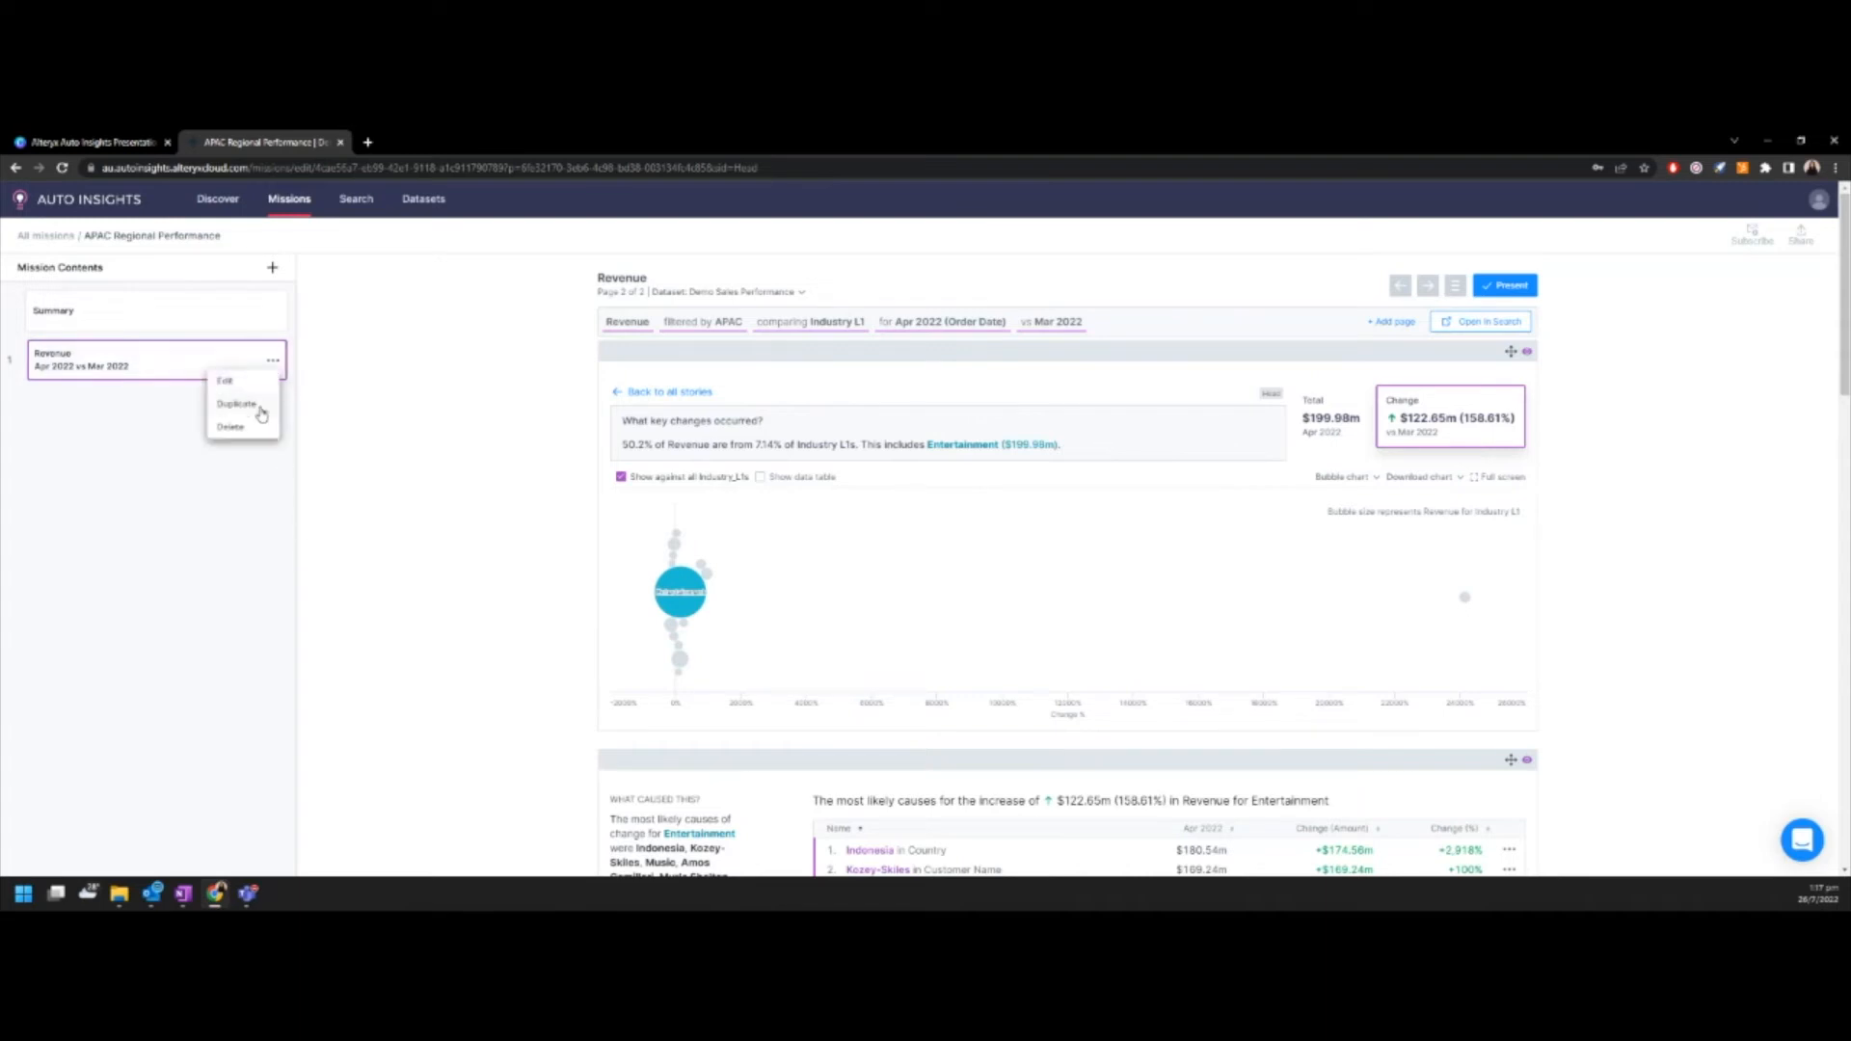
left_click(261, 413)
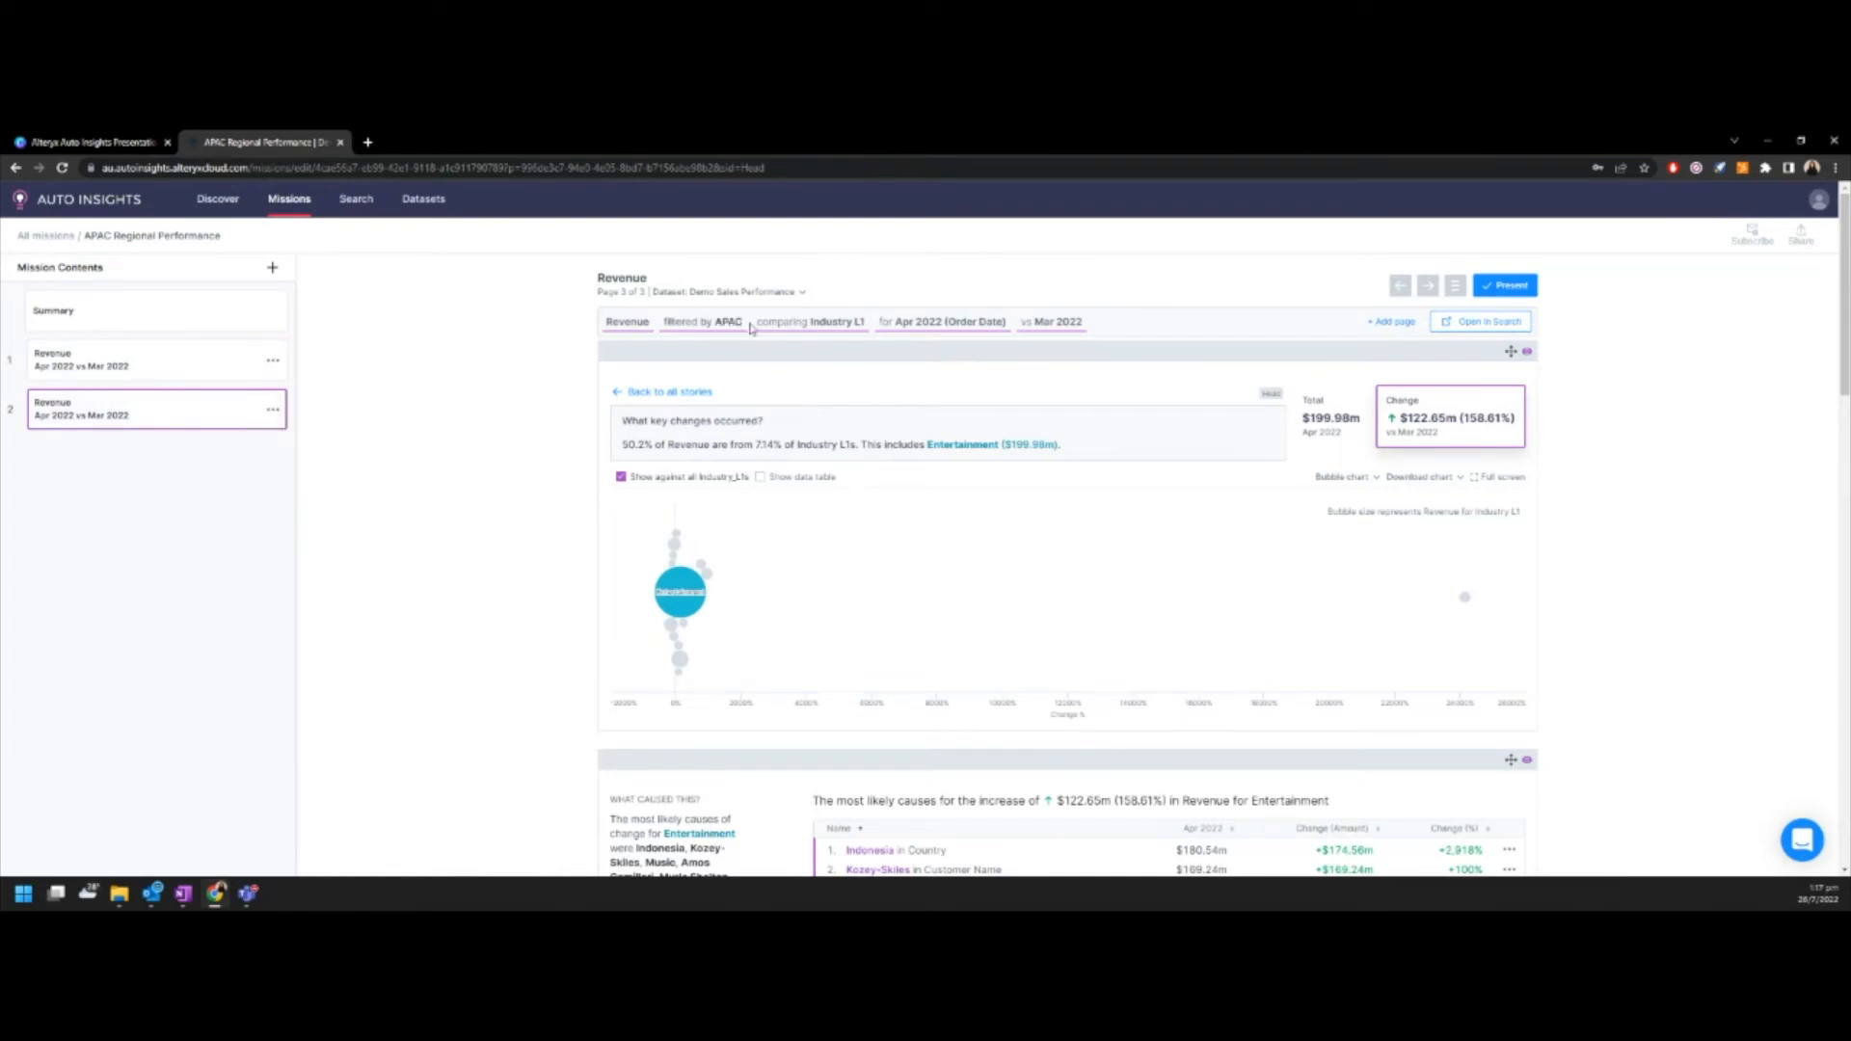
left_click(781, 332)
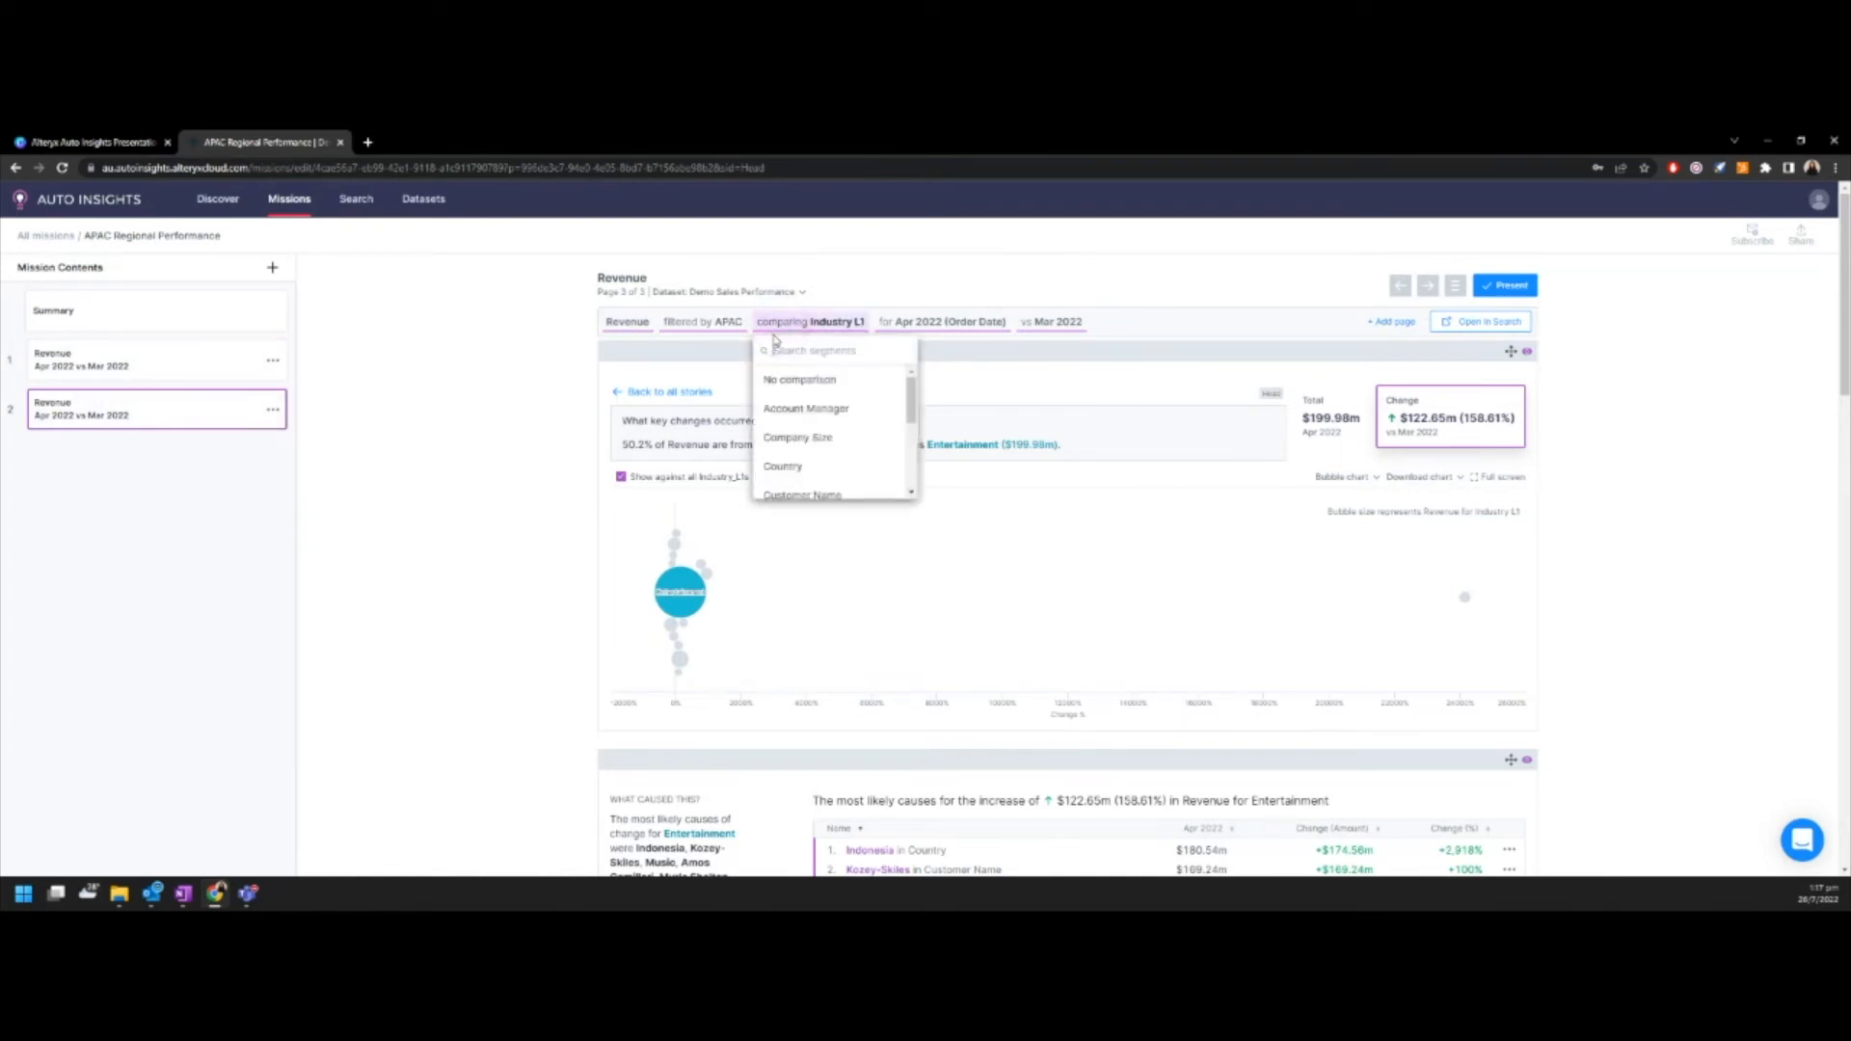
left_click(808, 467)
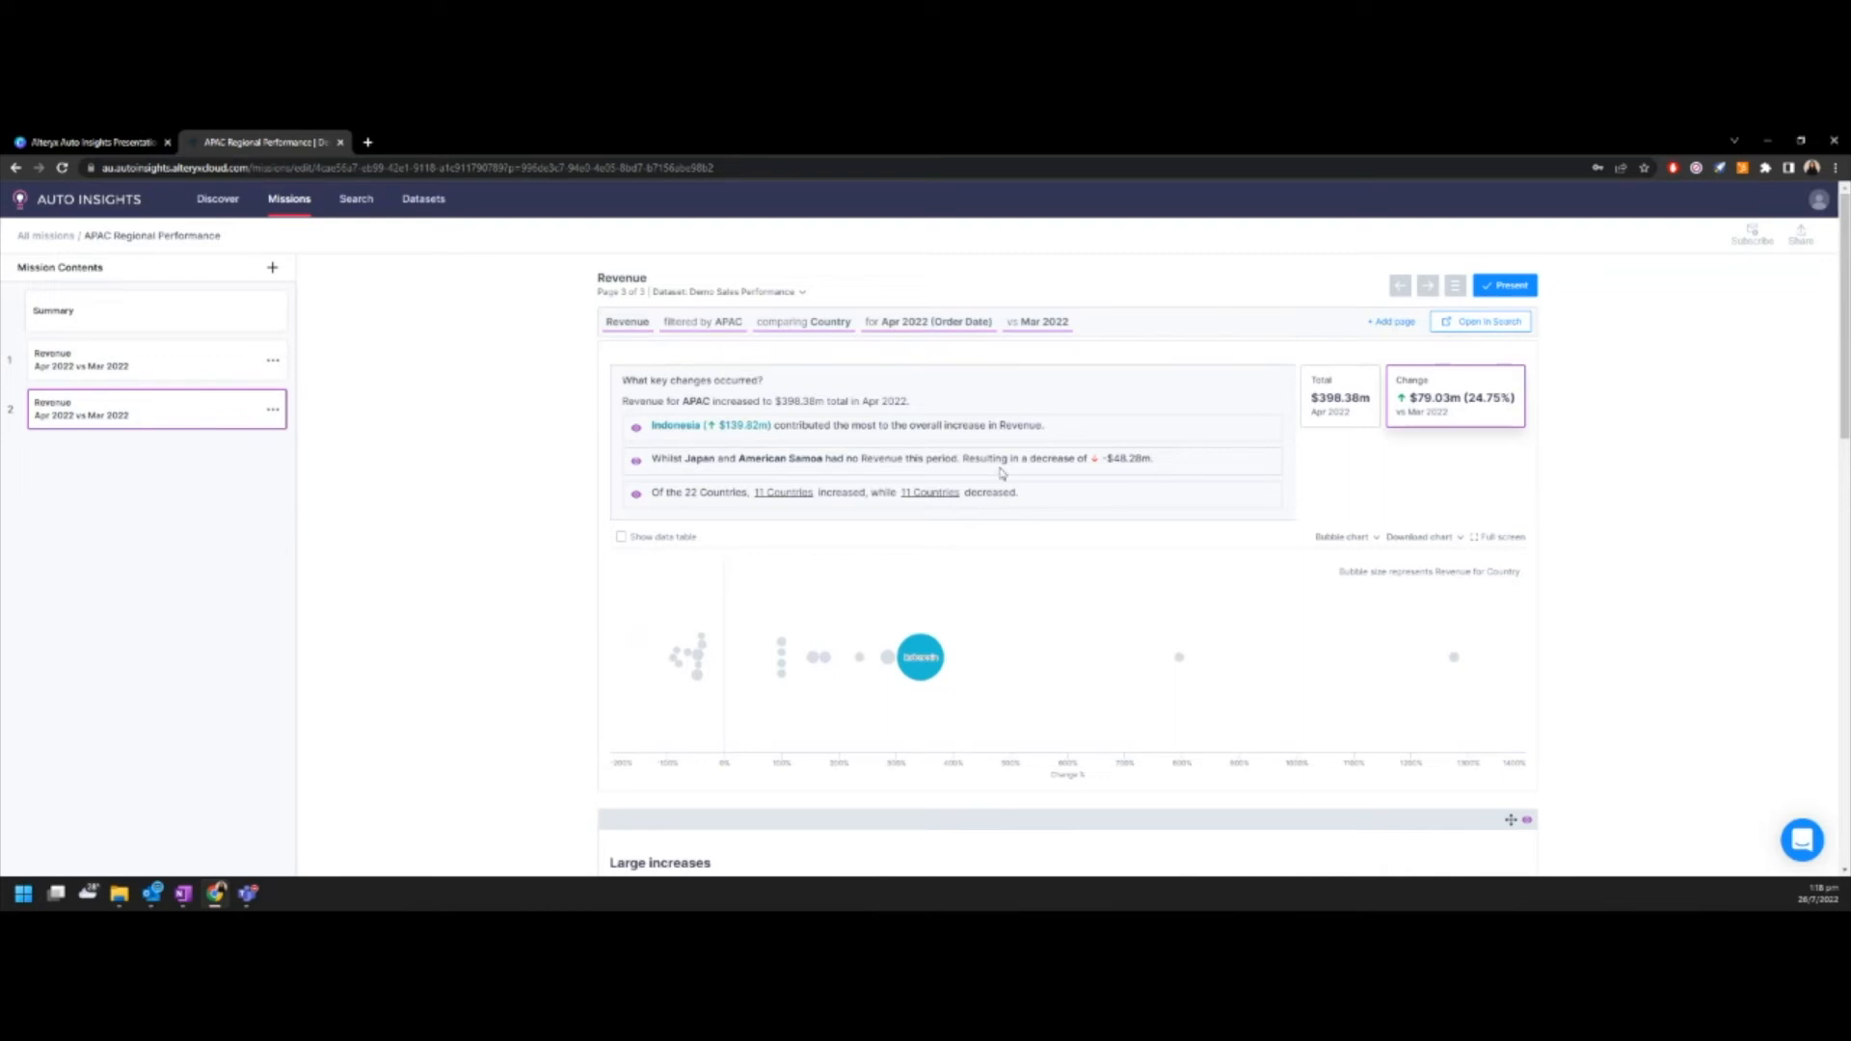
Show the Country comparison as a summarised table and review the listed countries and large increases.
scroll(1485, 521, "down", 1)
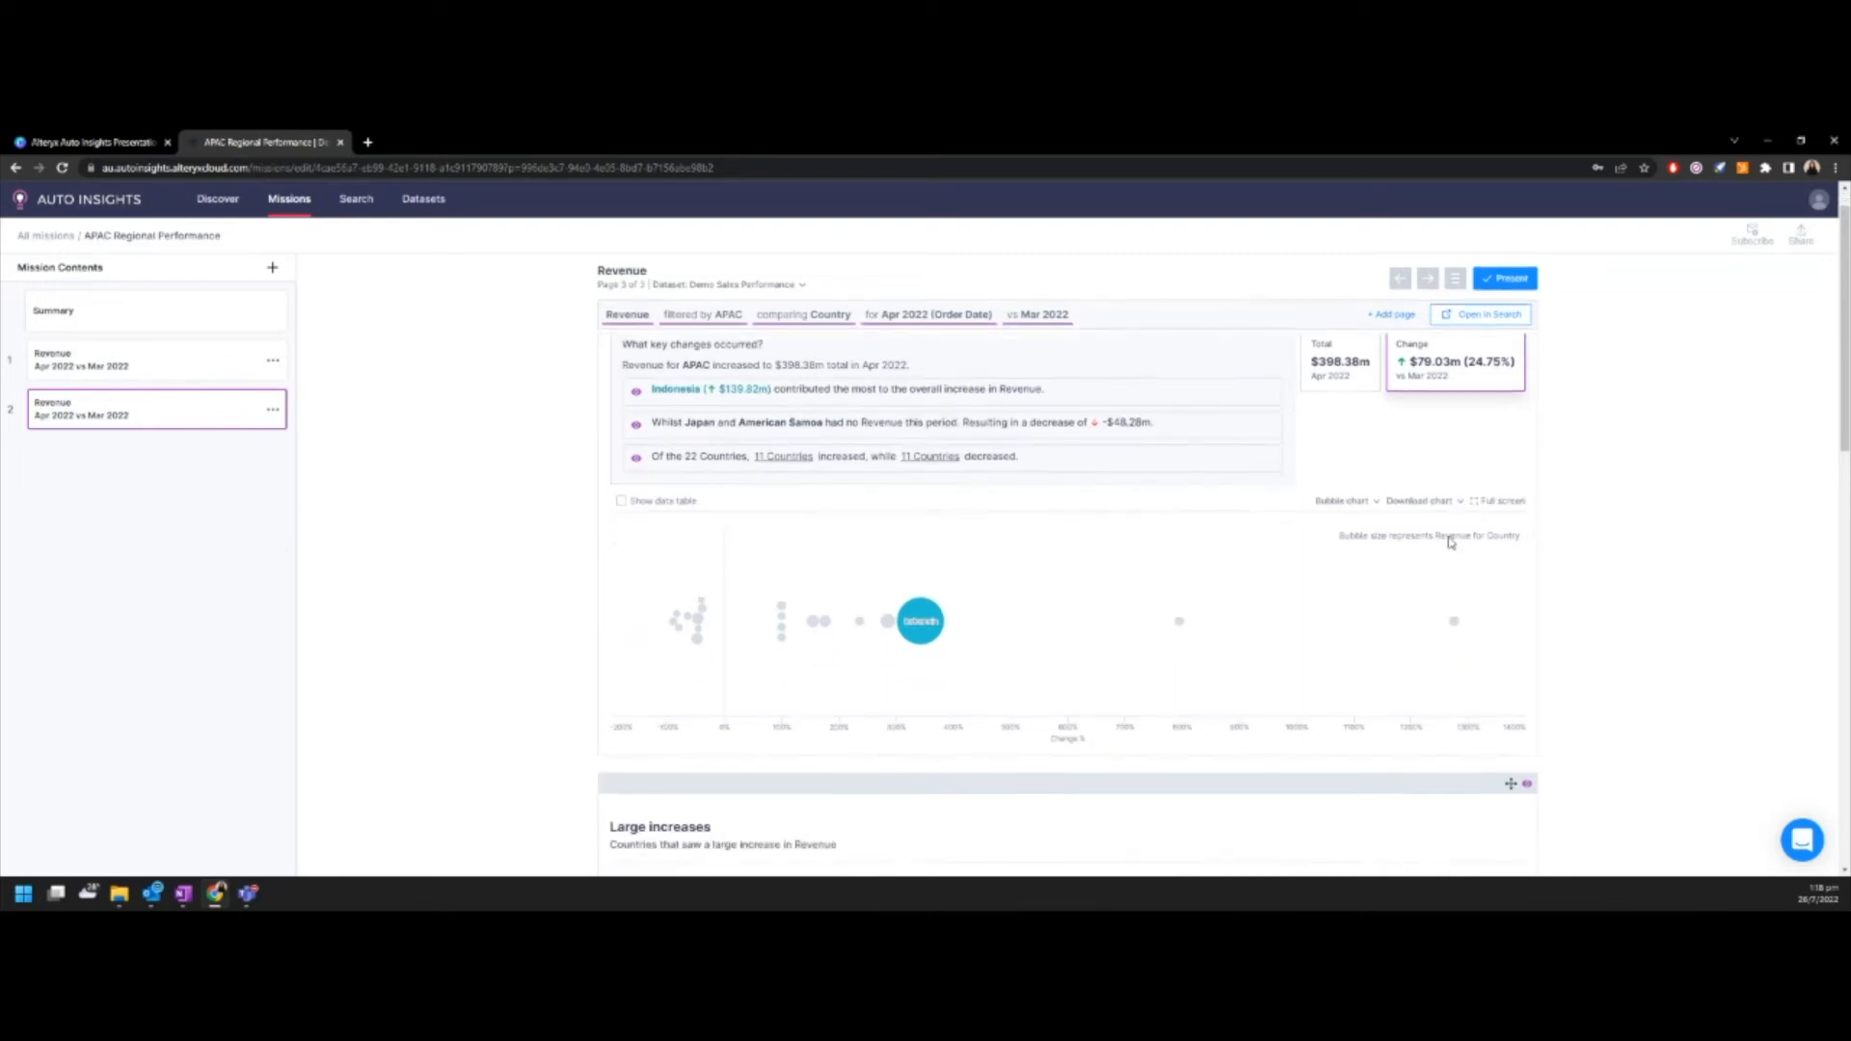
left_click(1345, 465)
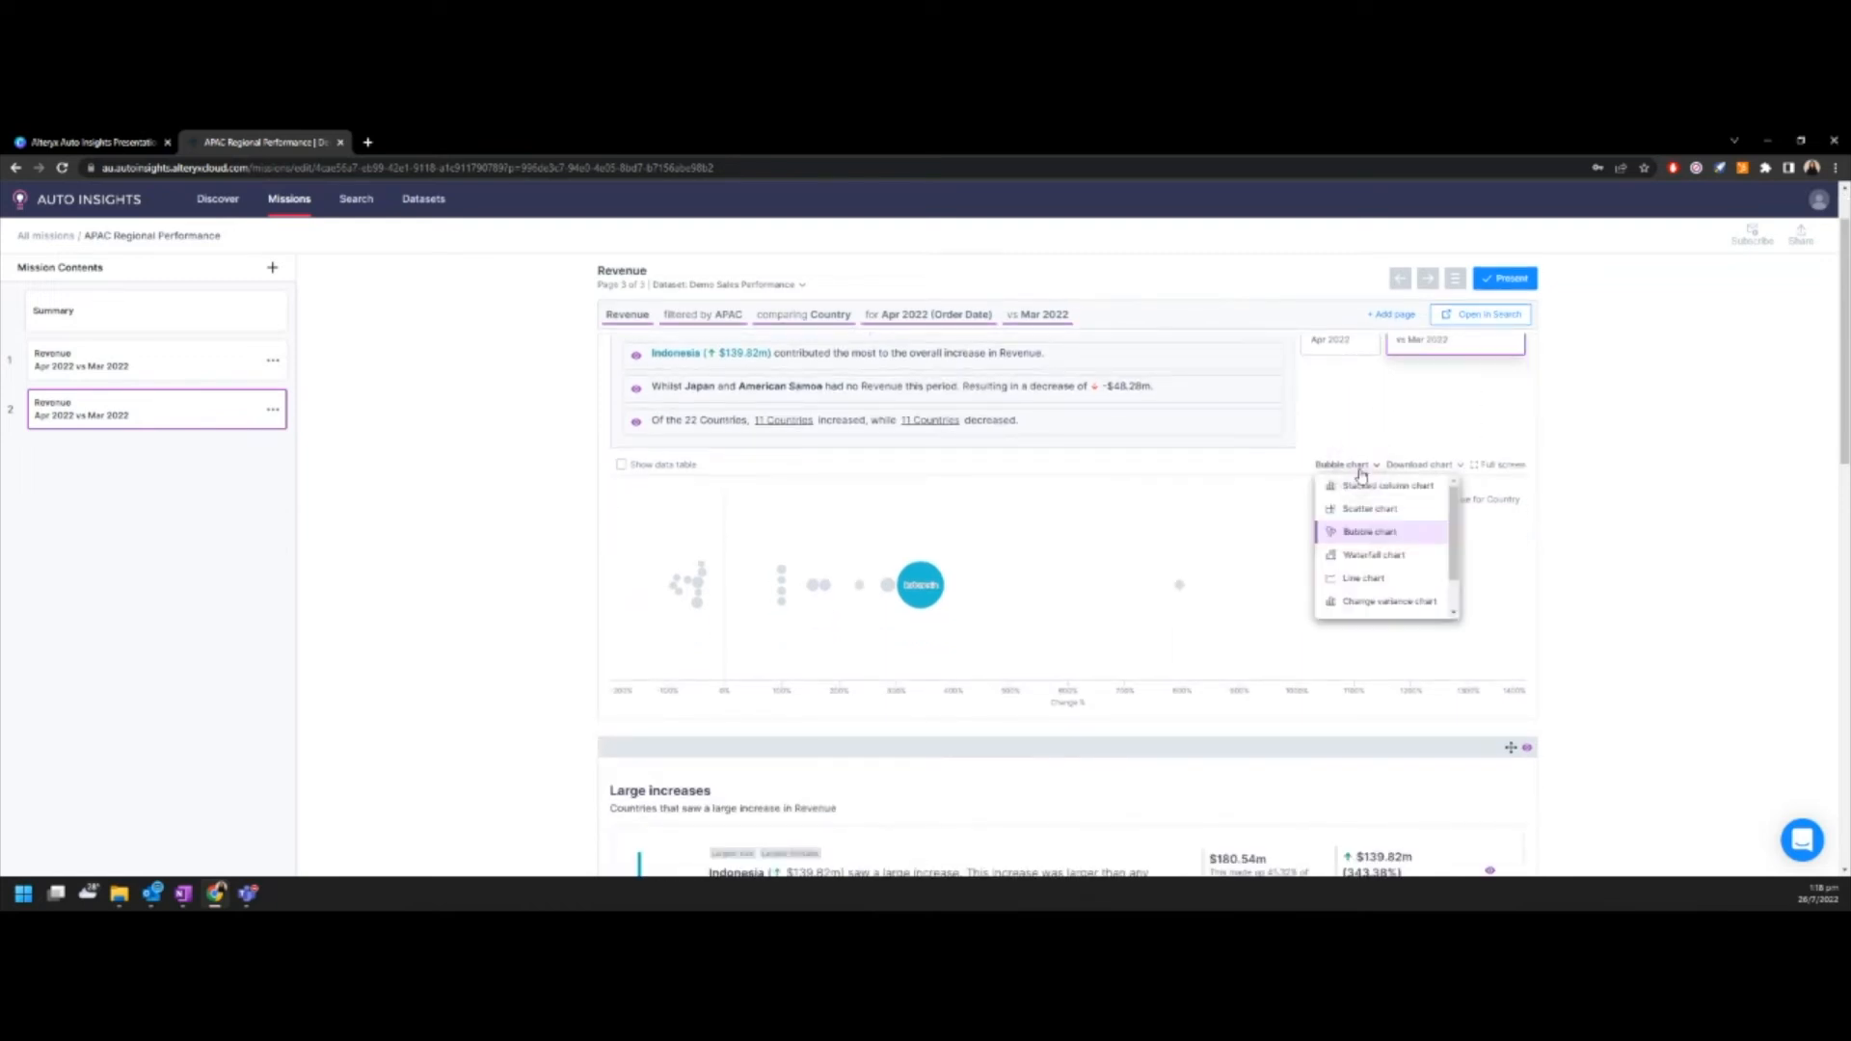
scroll(1384, 581, "down", 2)
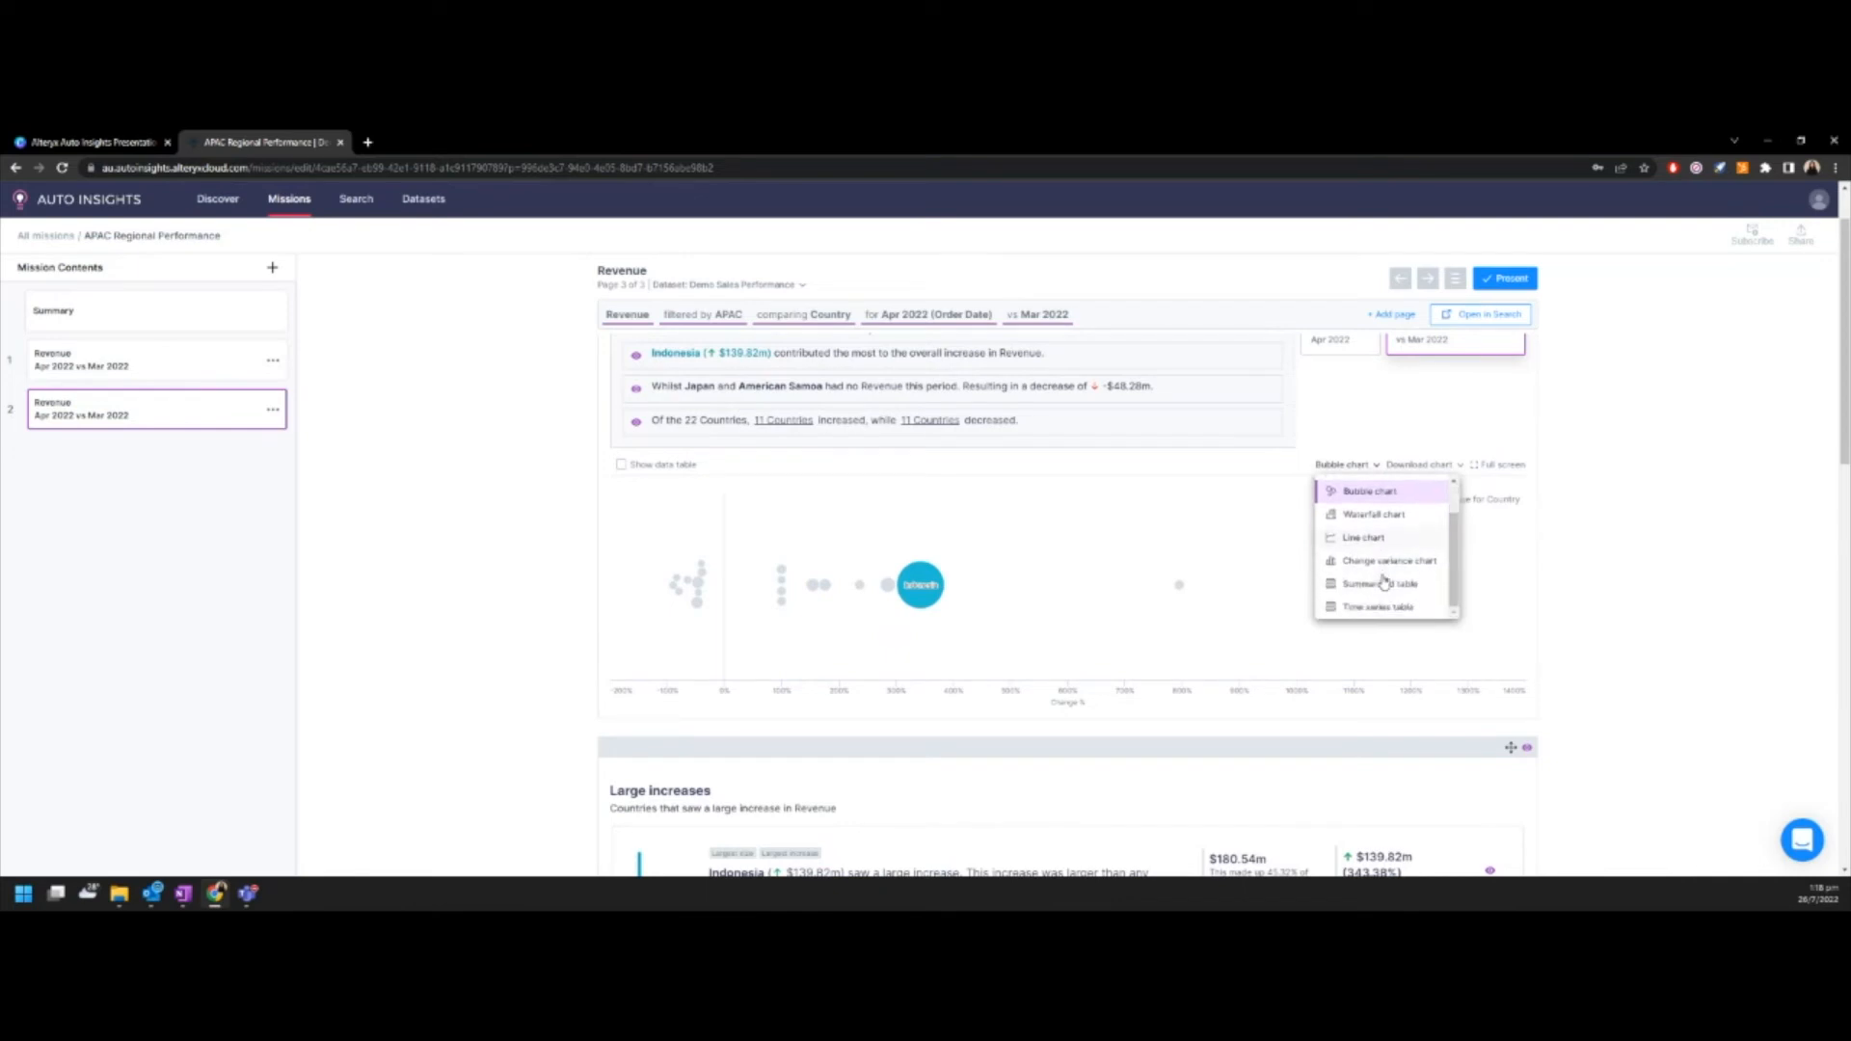
left_click(1371, 594)
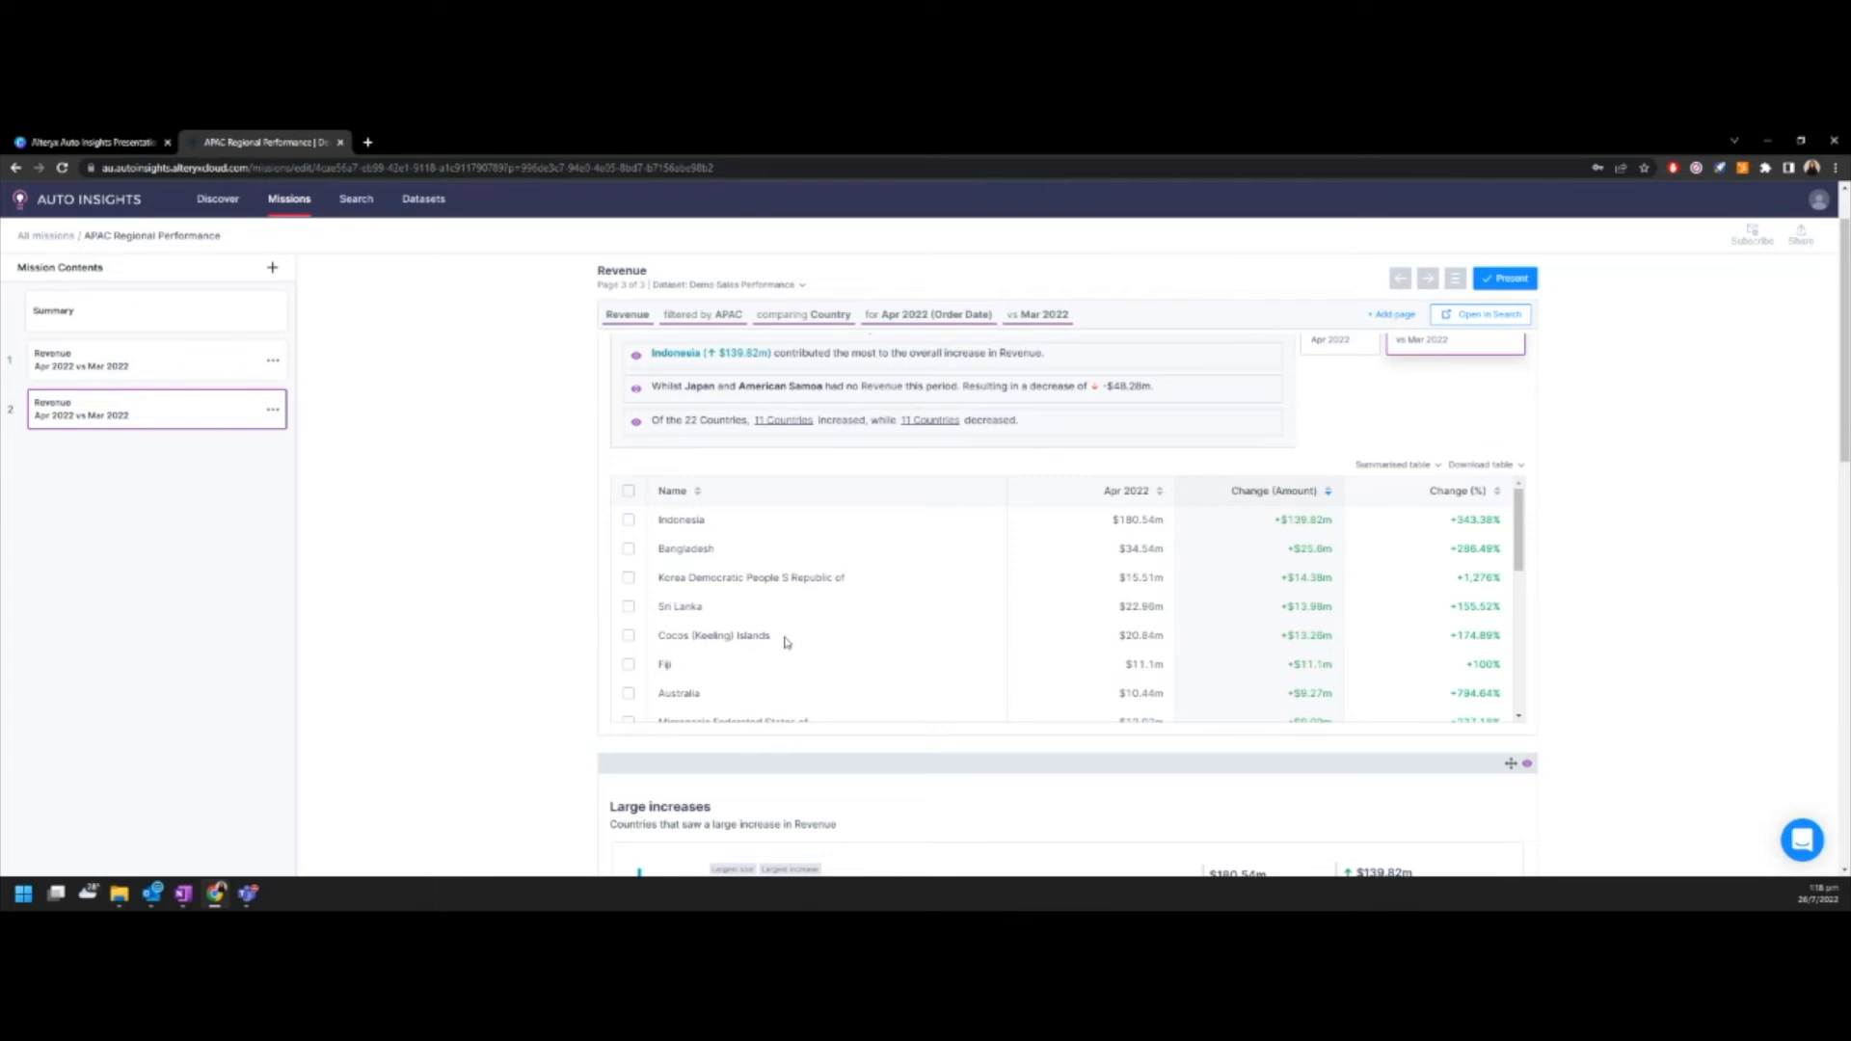
scroll(669, 662, "down", 1)
scroll(669, 661, "down", 3)
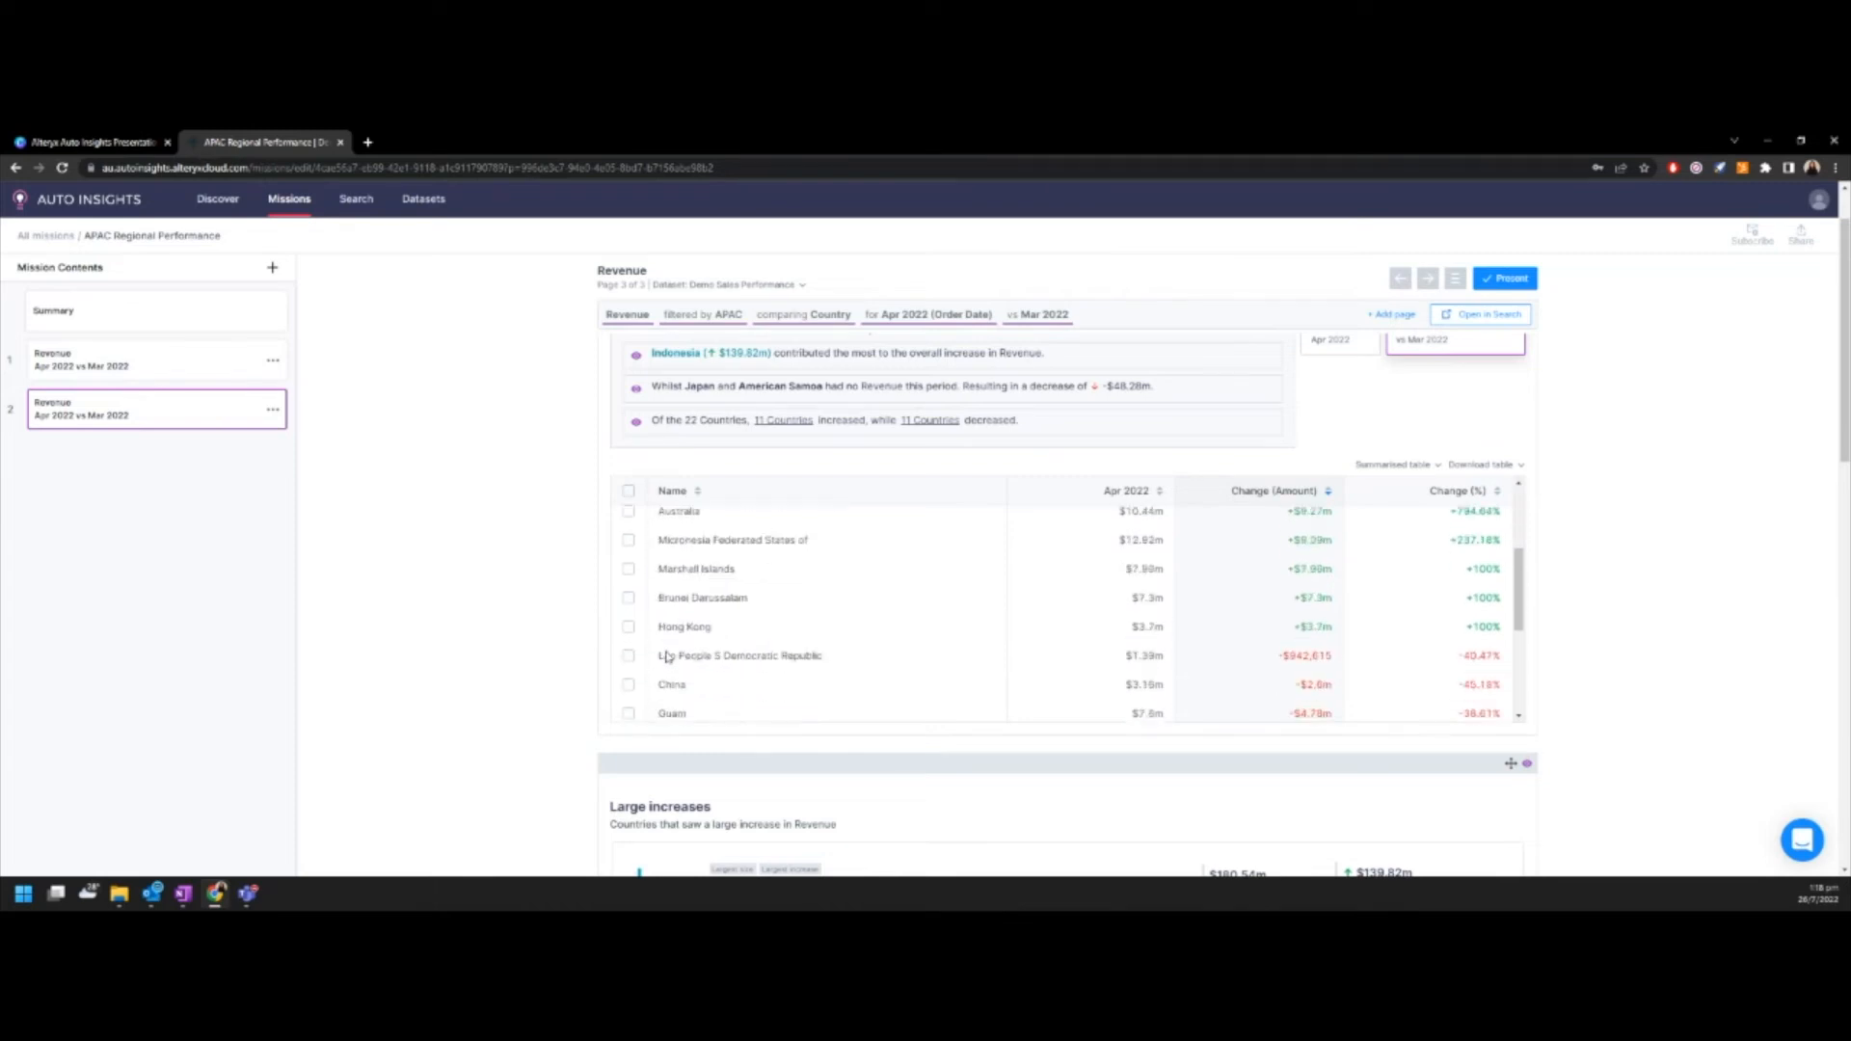
scroll(852, 727, "down", 2)
scroll(918, 737, "down", 2)
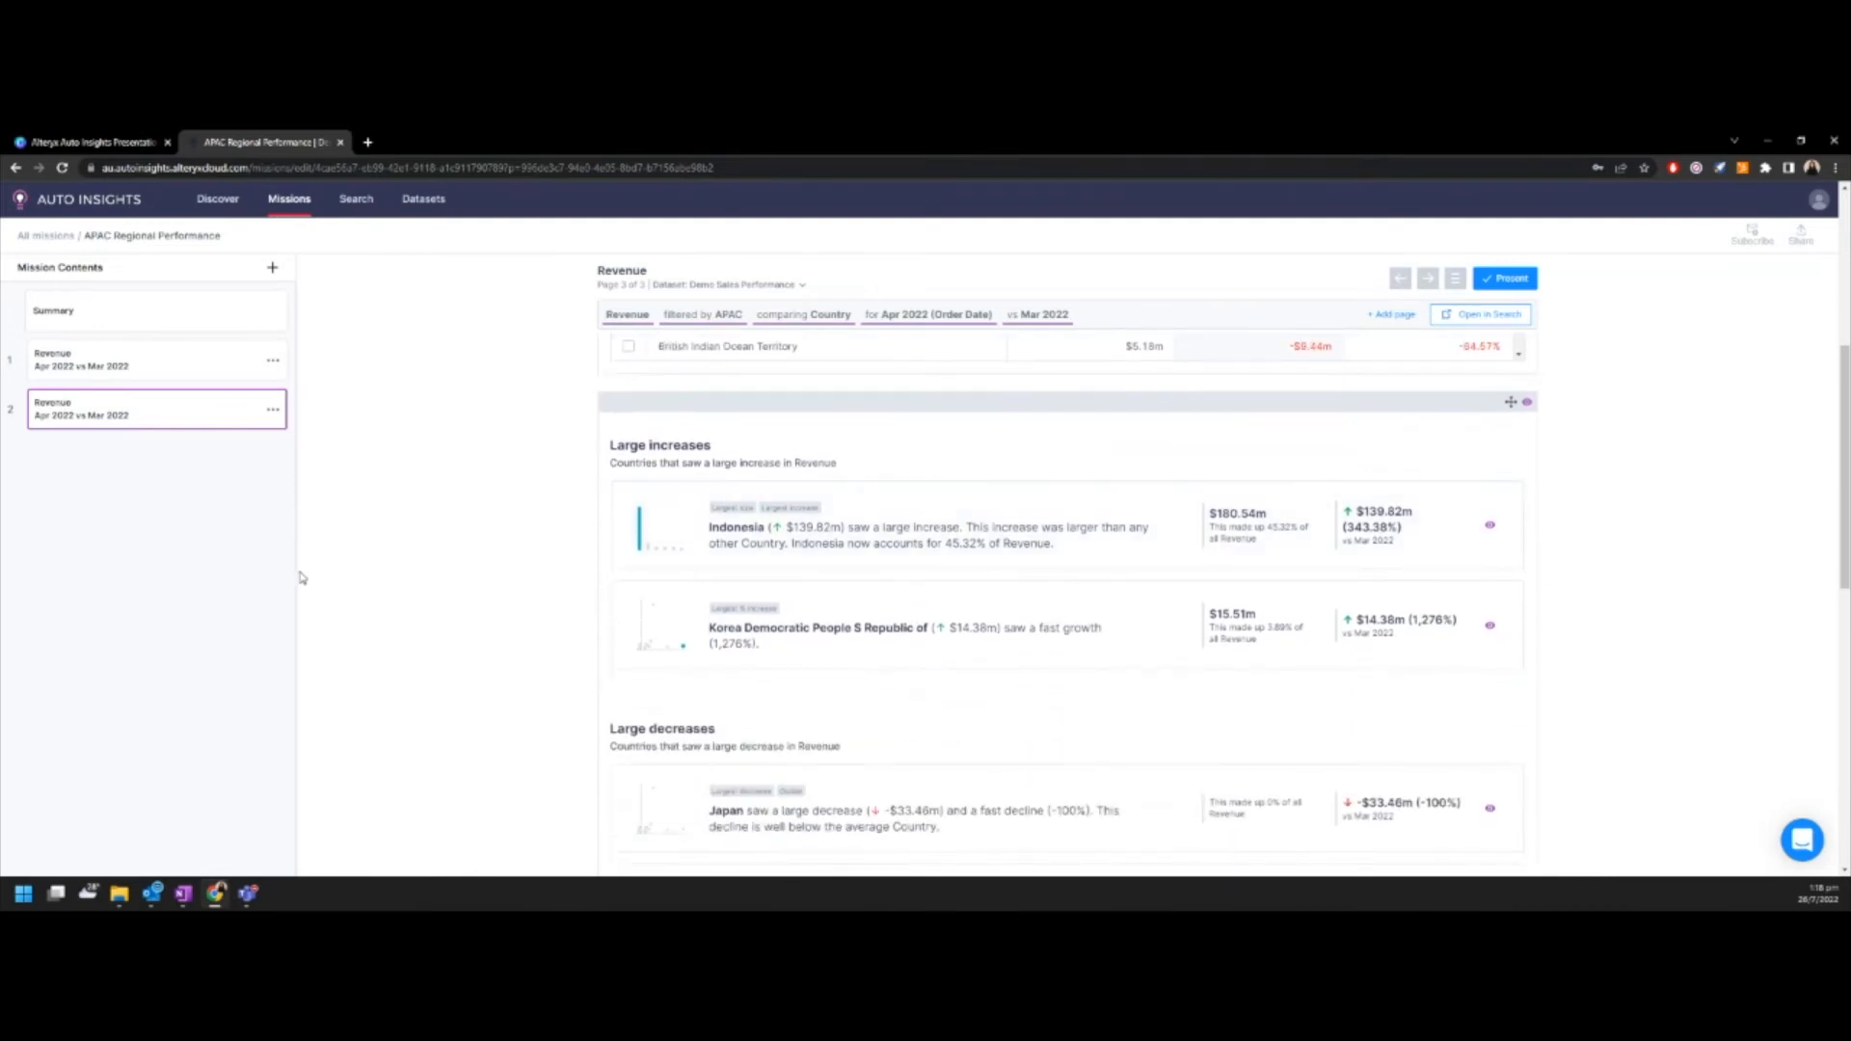
Duplicate the Country page and set the copy's measure to Average Revenue per Account Manager.
left_click(273, 410)
left_click(258, 463)
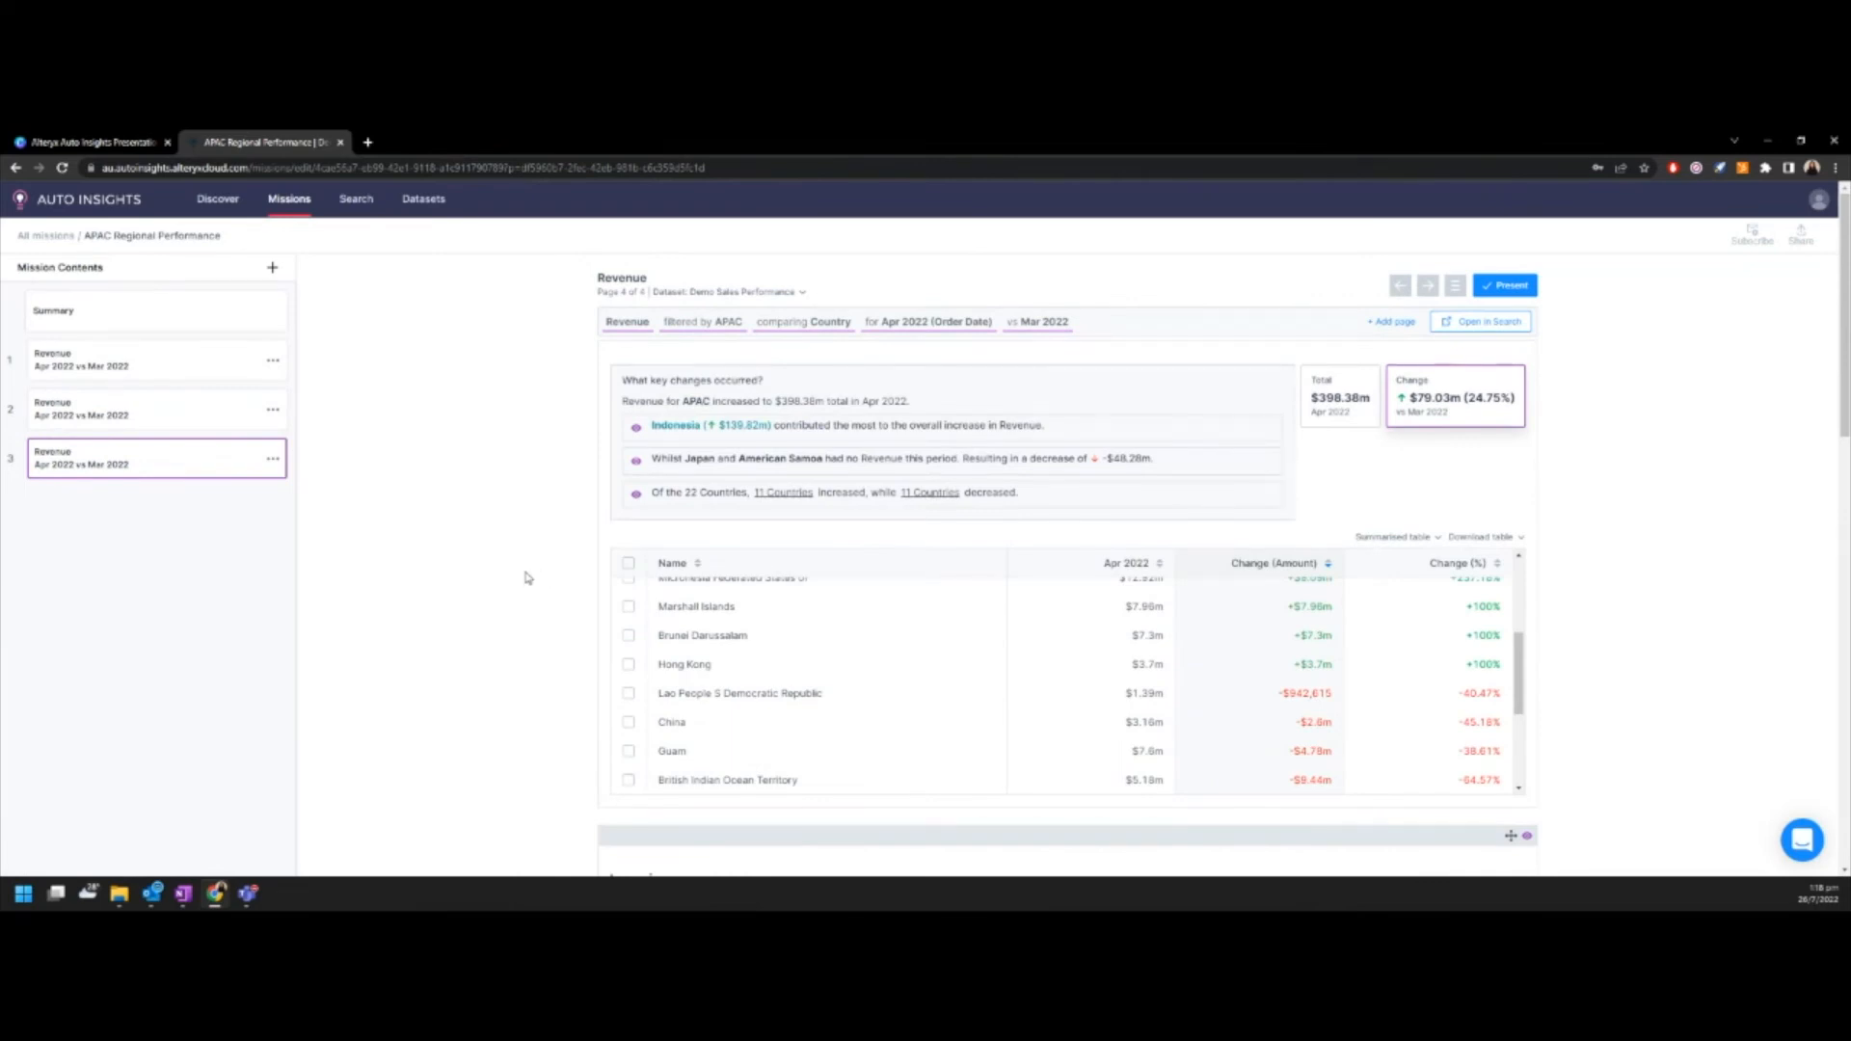
left_click(635, 330)
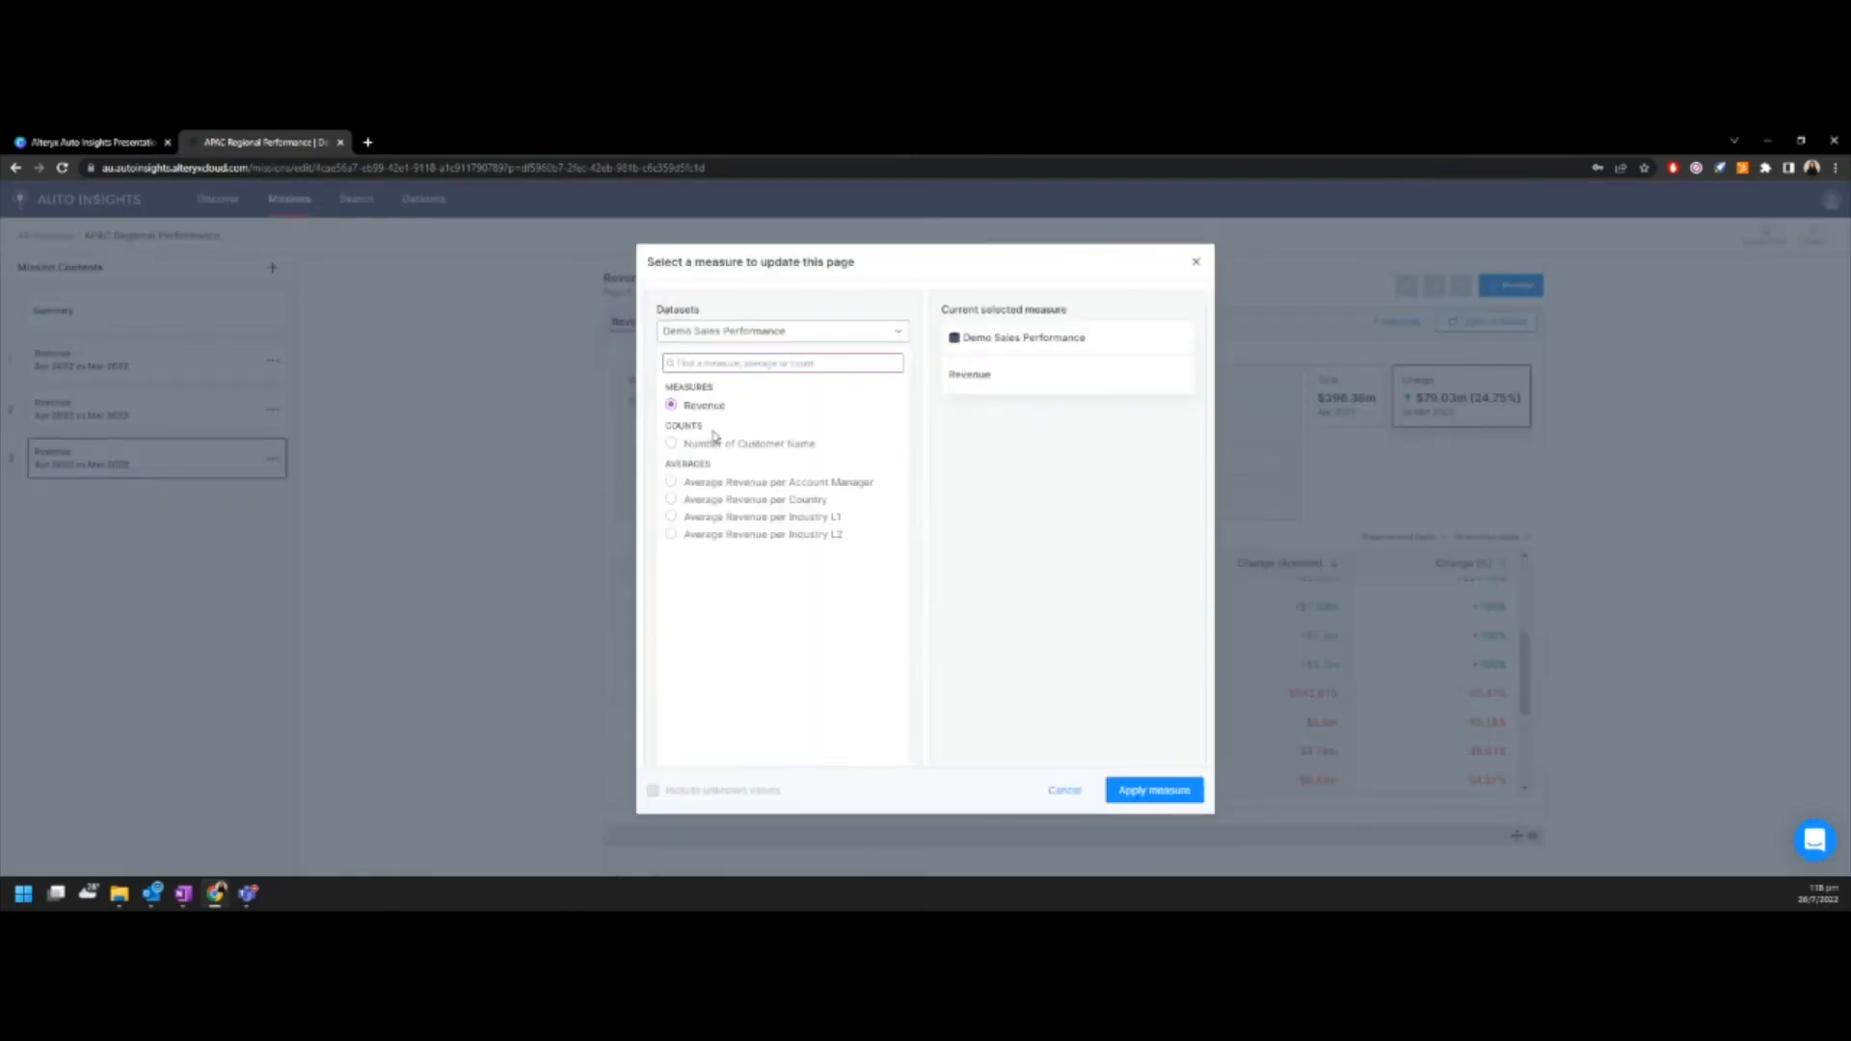
left_click(754, 486)
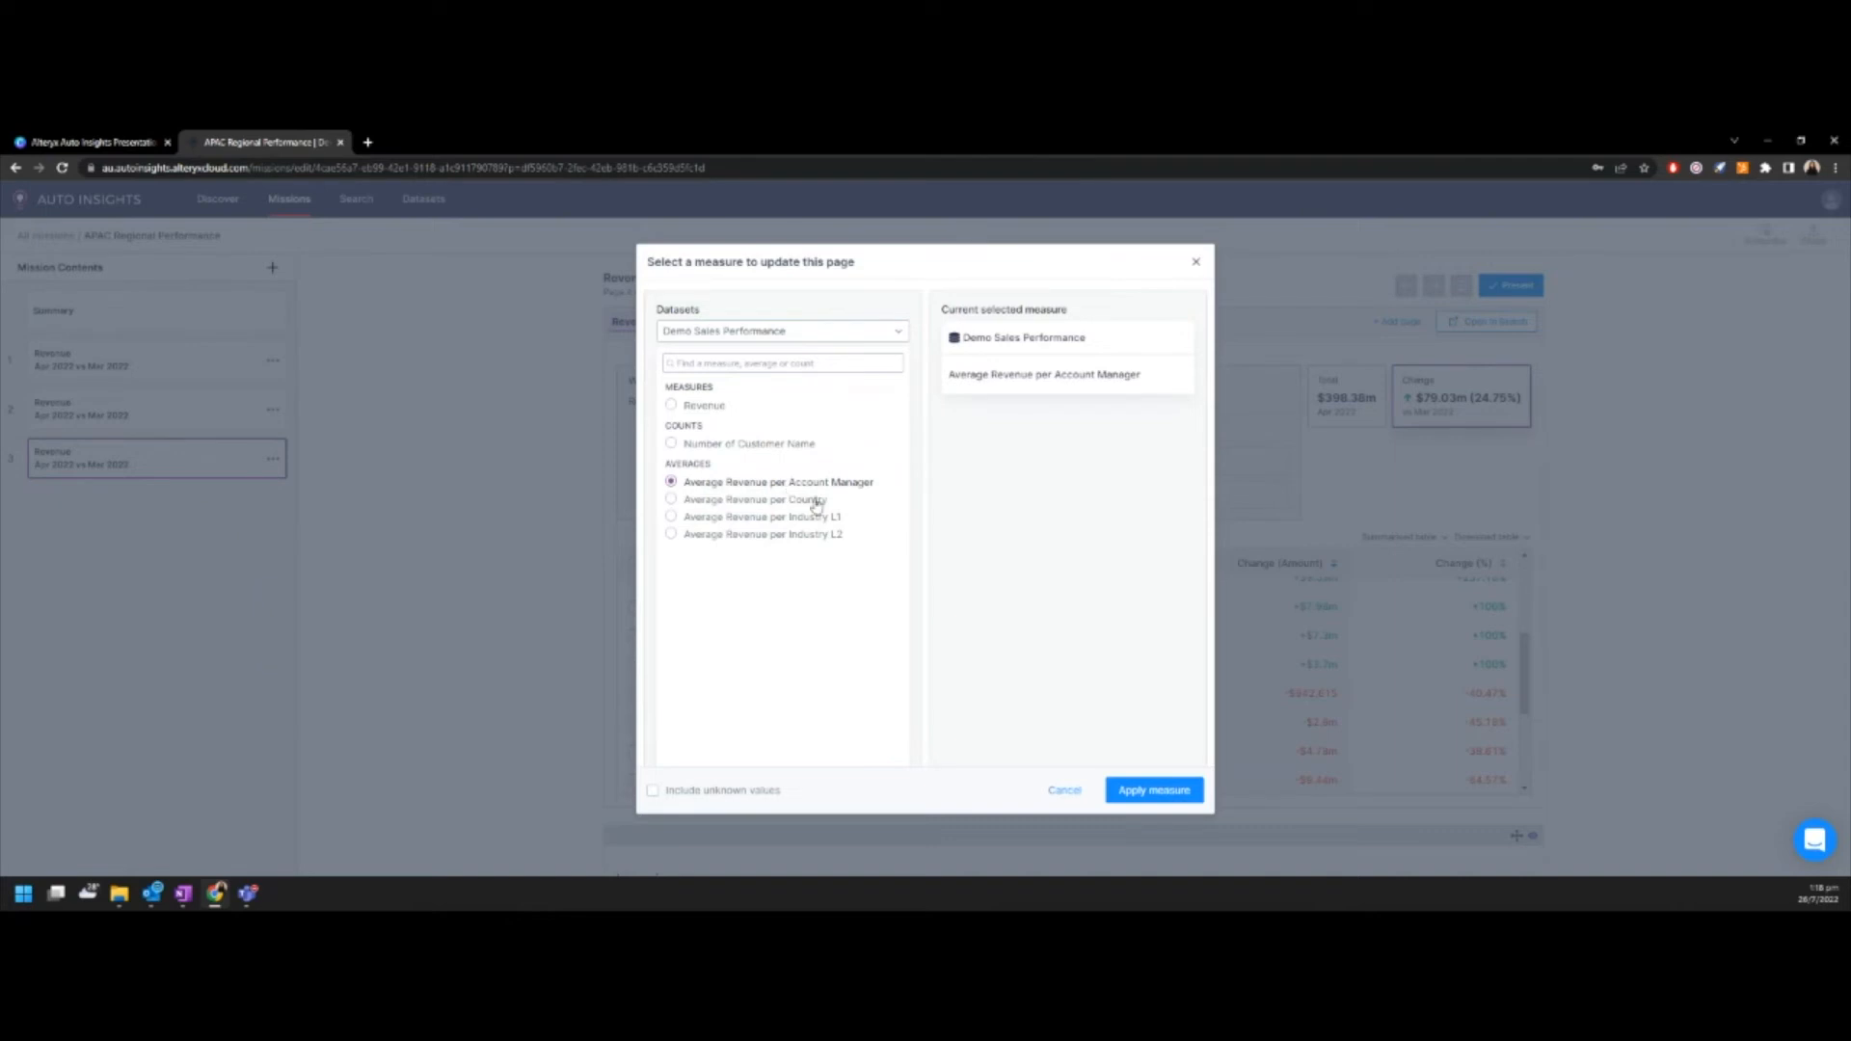
left_click(1147, 792)
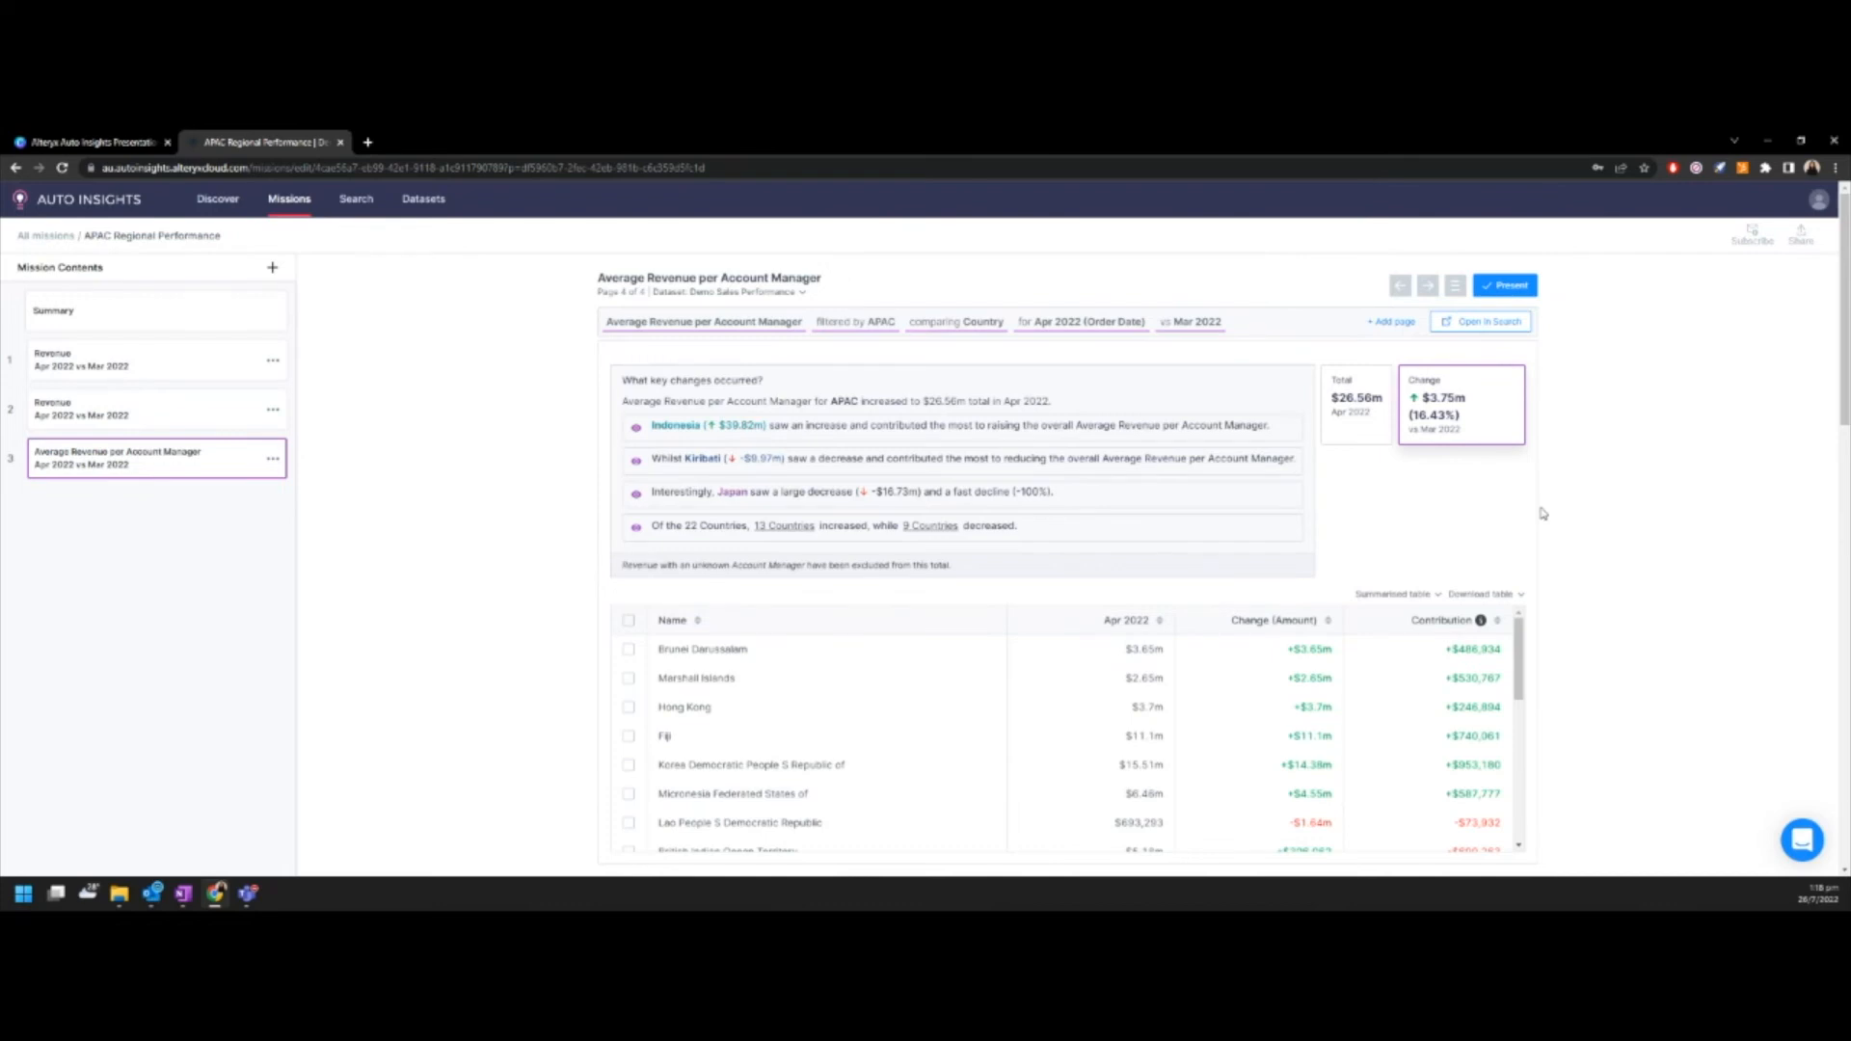
Compare the Average Revenue per Account Manager page by Industry L1.
left_click(940, 328)
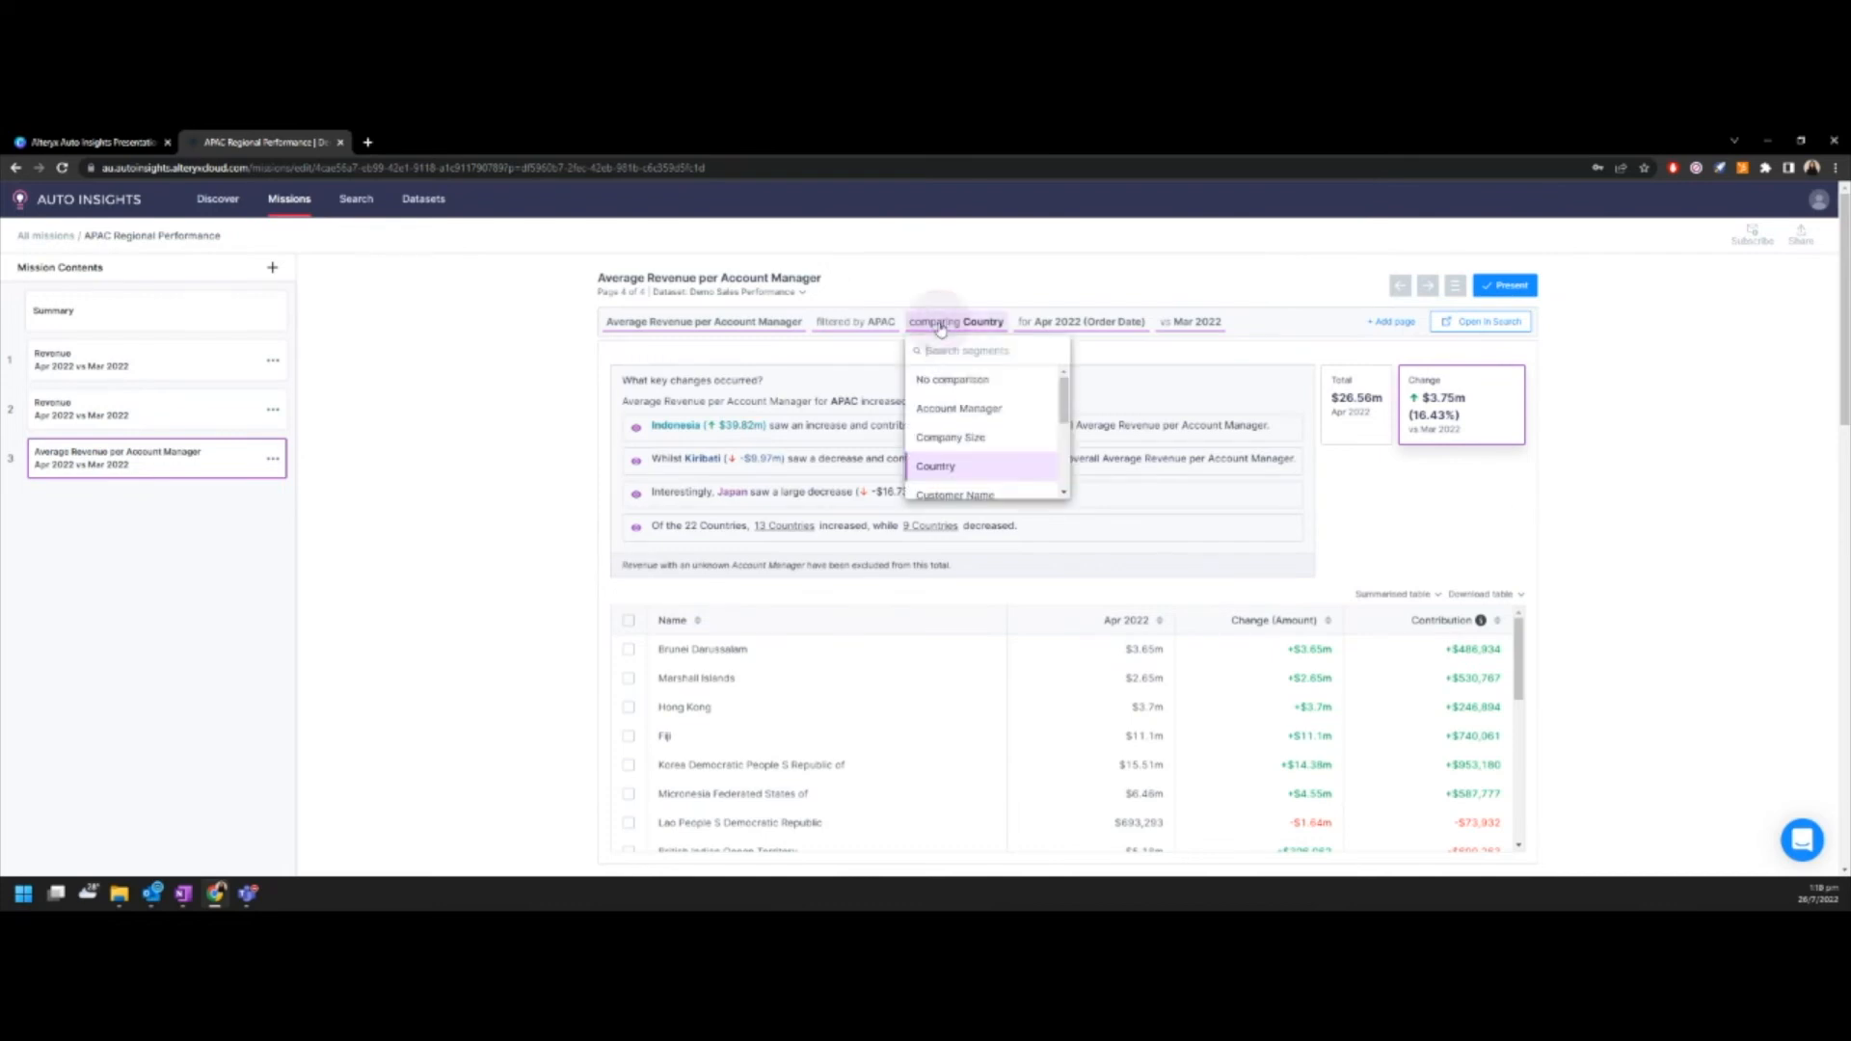
scroll(969, 466, "down", 1)
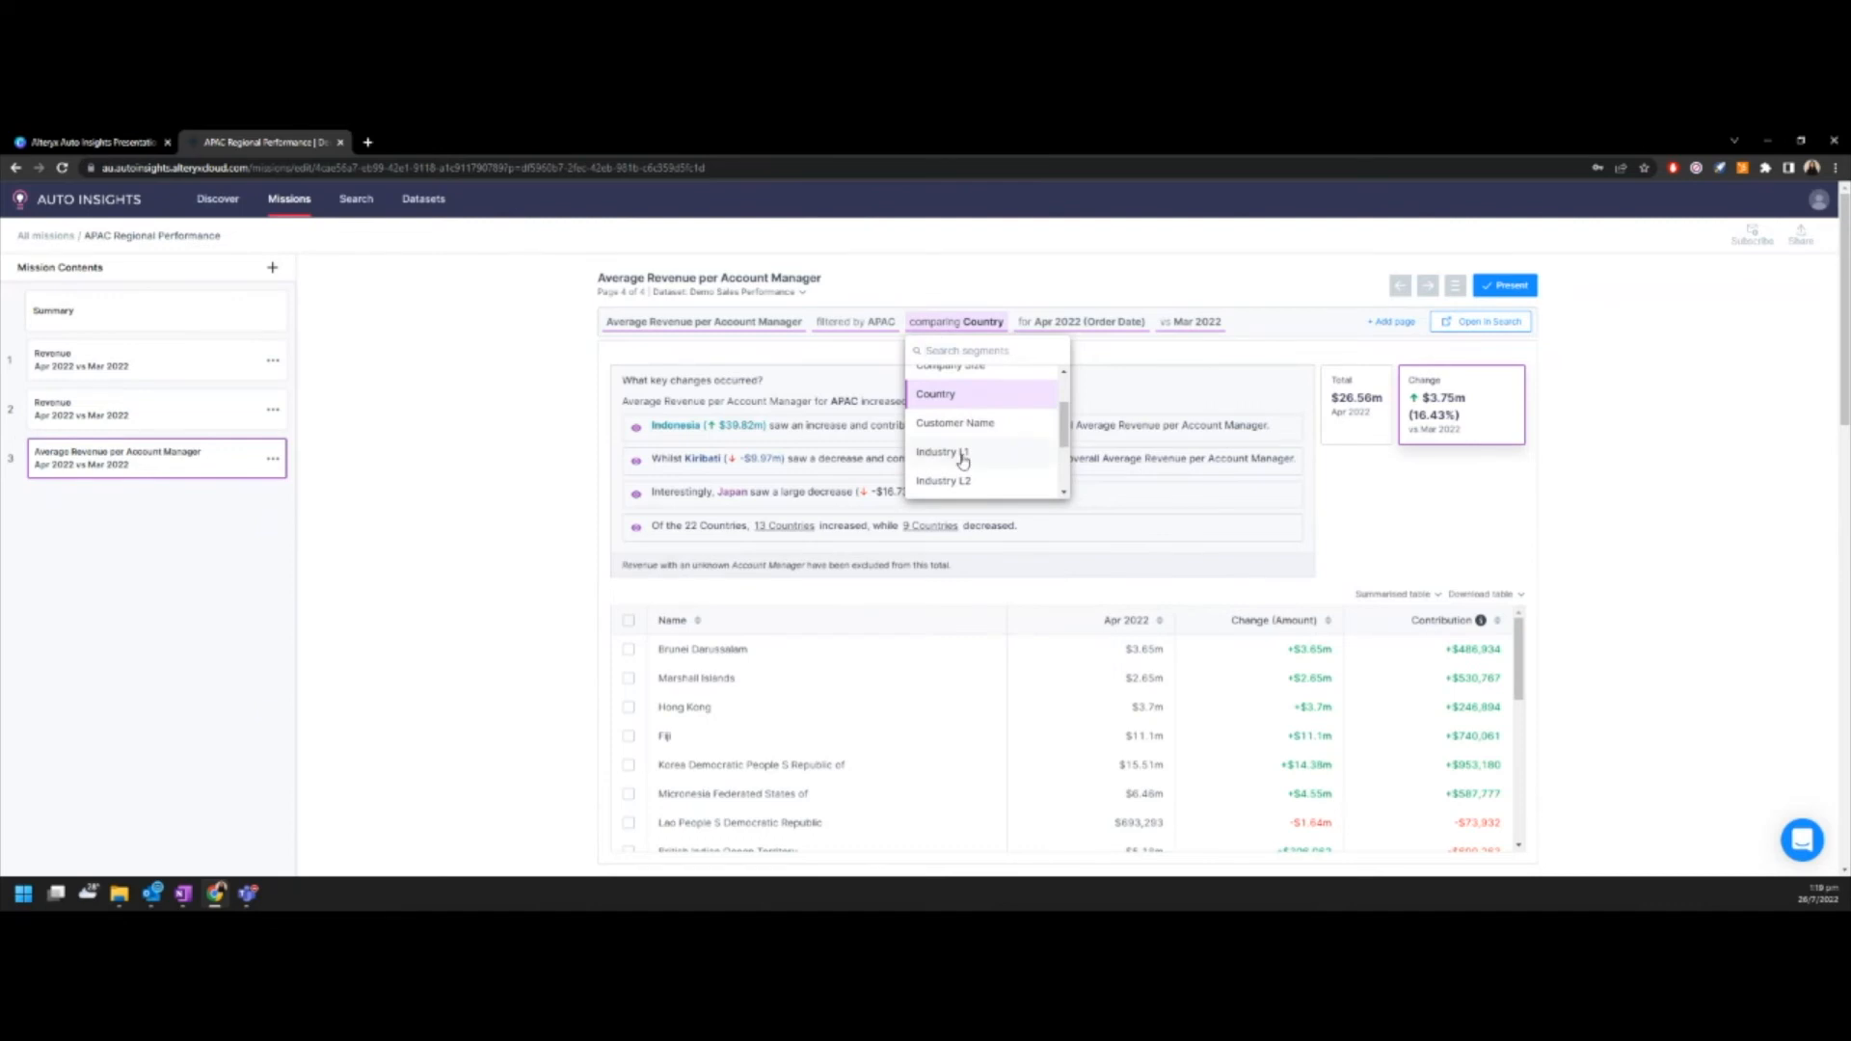
left_click(964, 453)
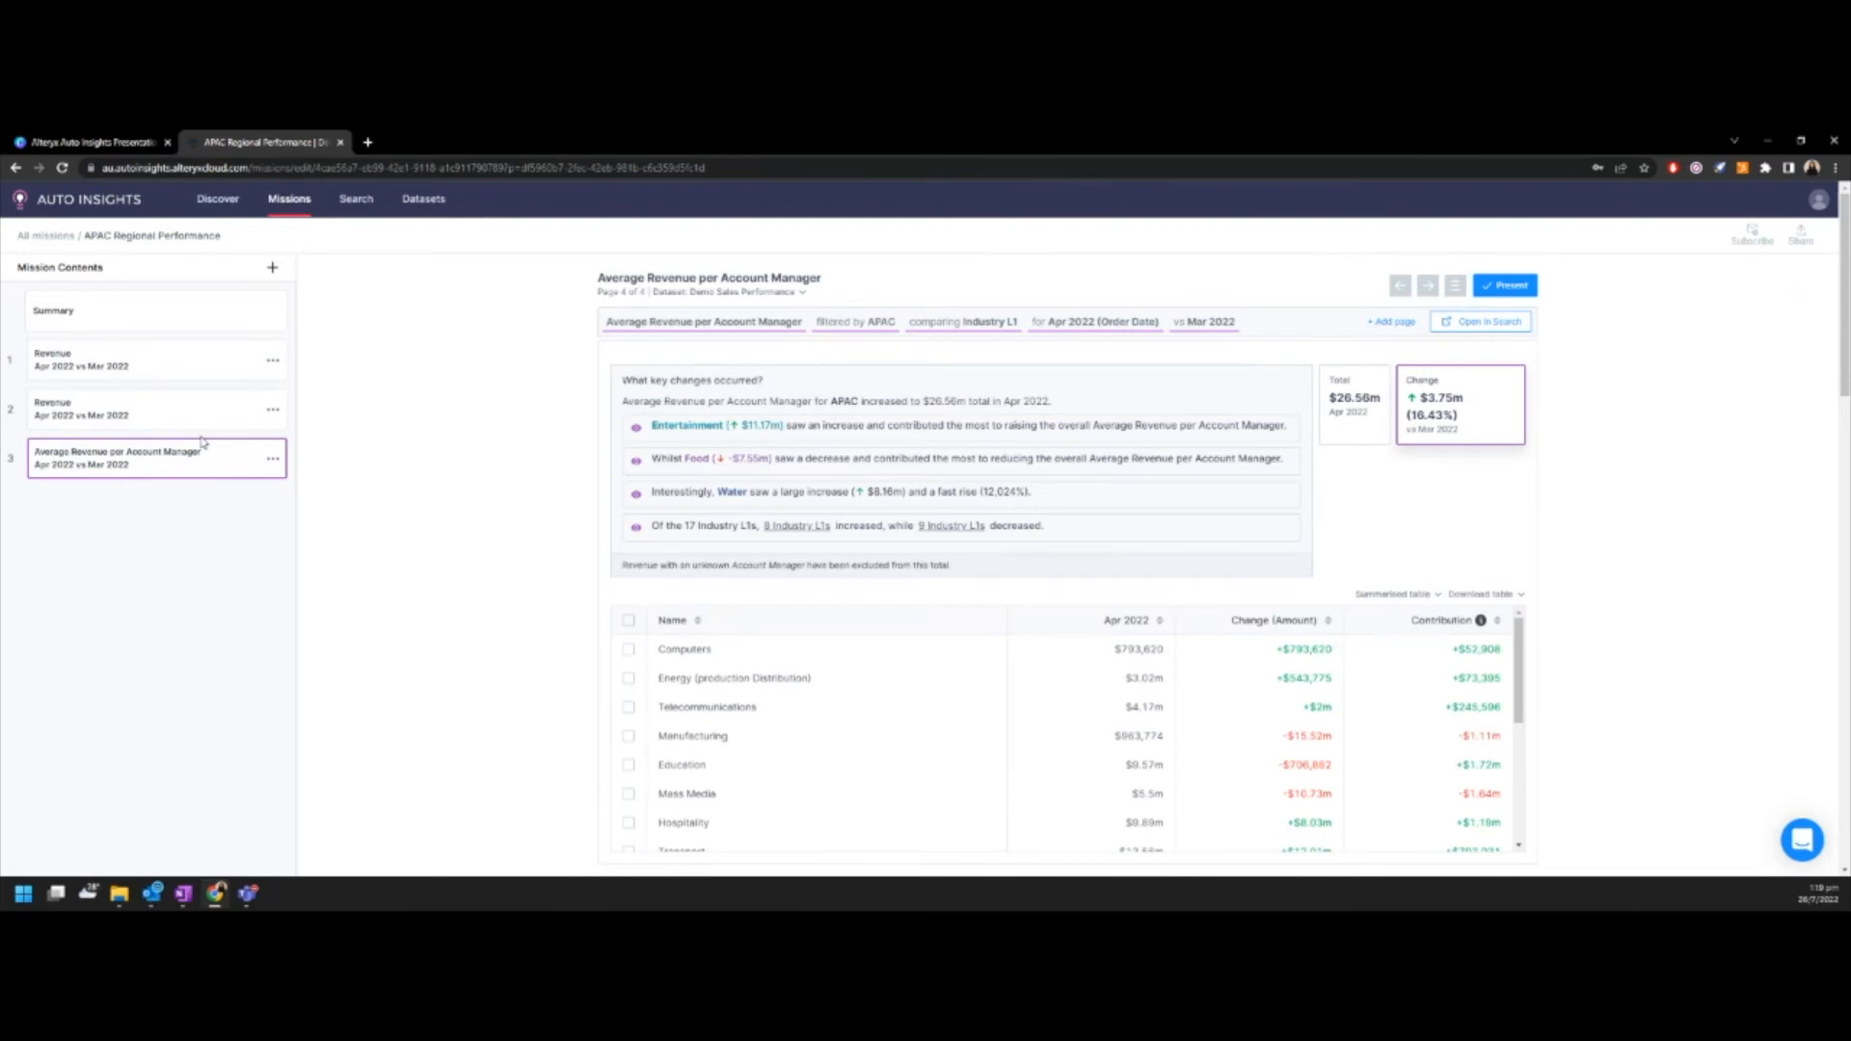
Open the summary of the APAC Regional Performance mission and review its key changes.
left_click(175, 327)
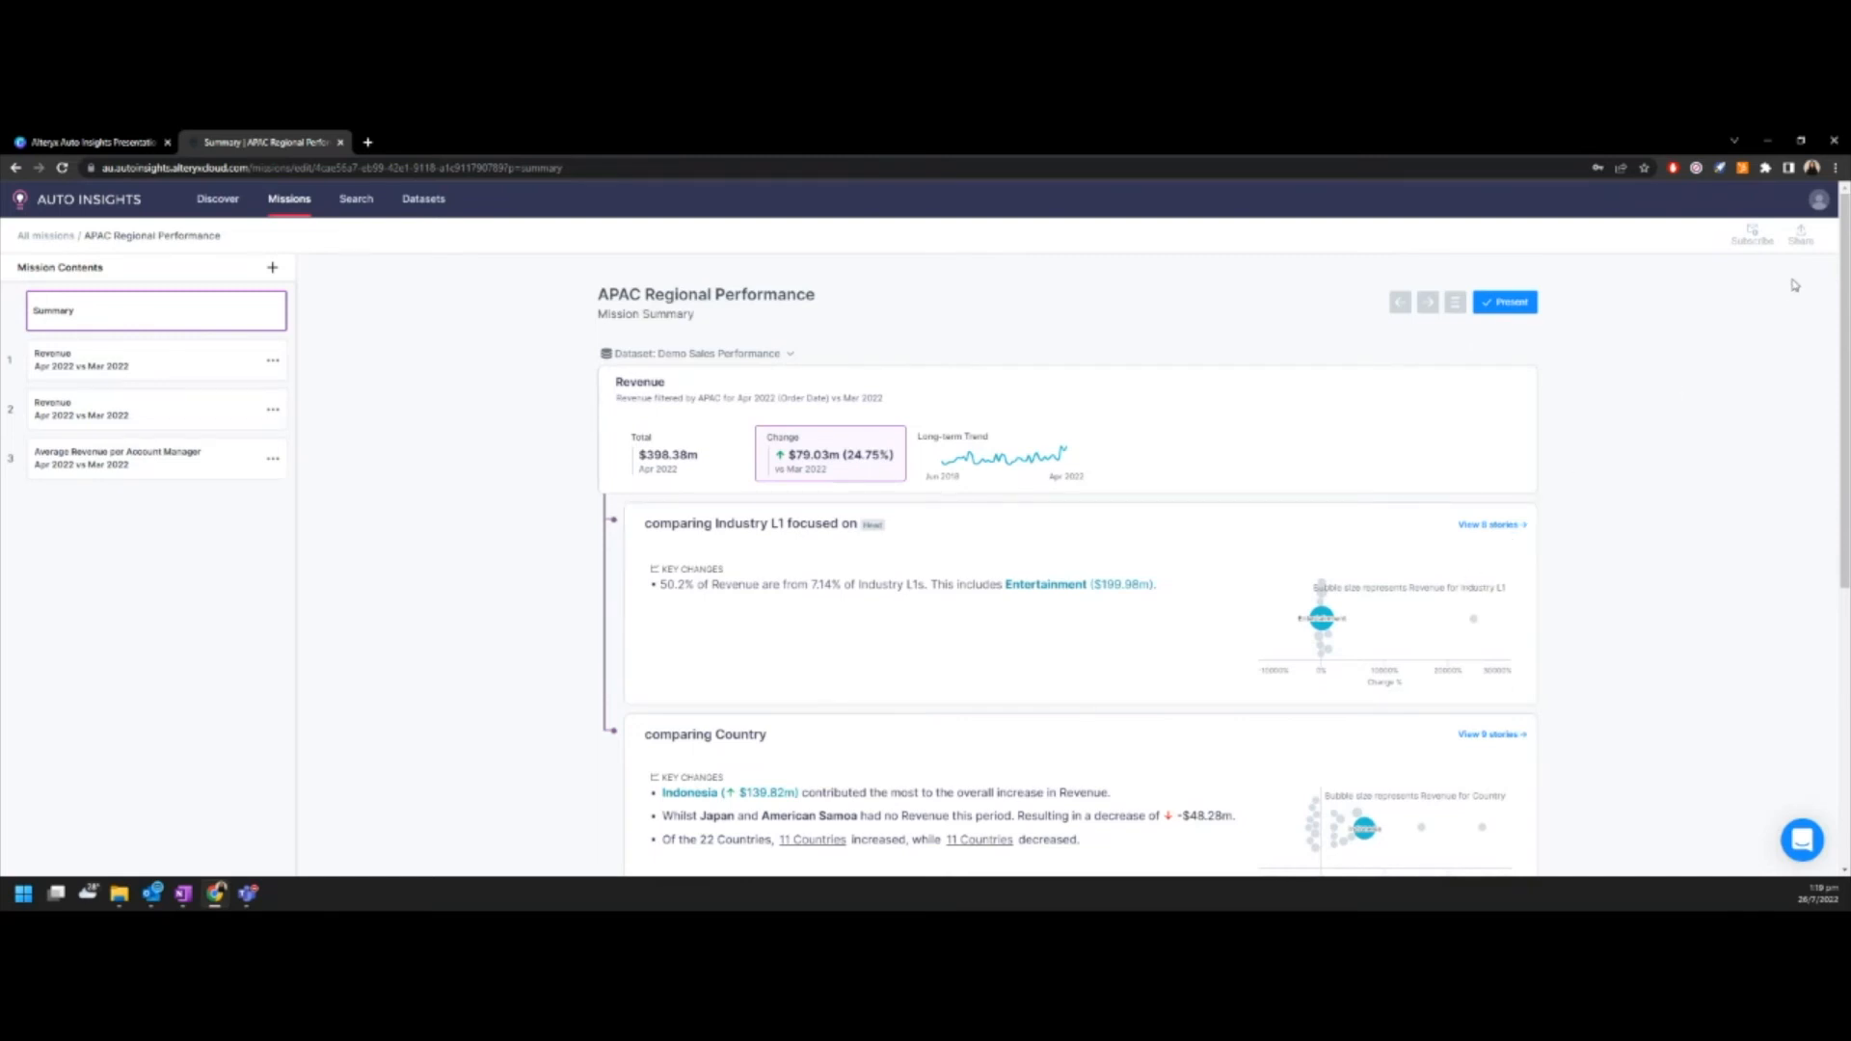
key("ctrl")
key("ctrl")
left_click(1748, 262)
Switch to the Alteryx Auto Insights Presentation in Canva and start presenting it with the Standard type.
left_click(104, 146)
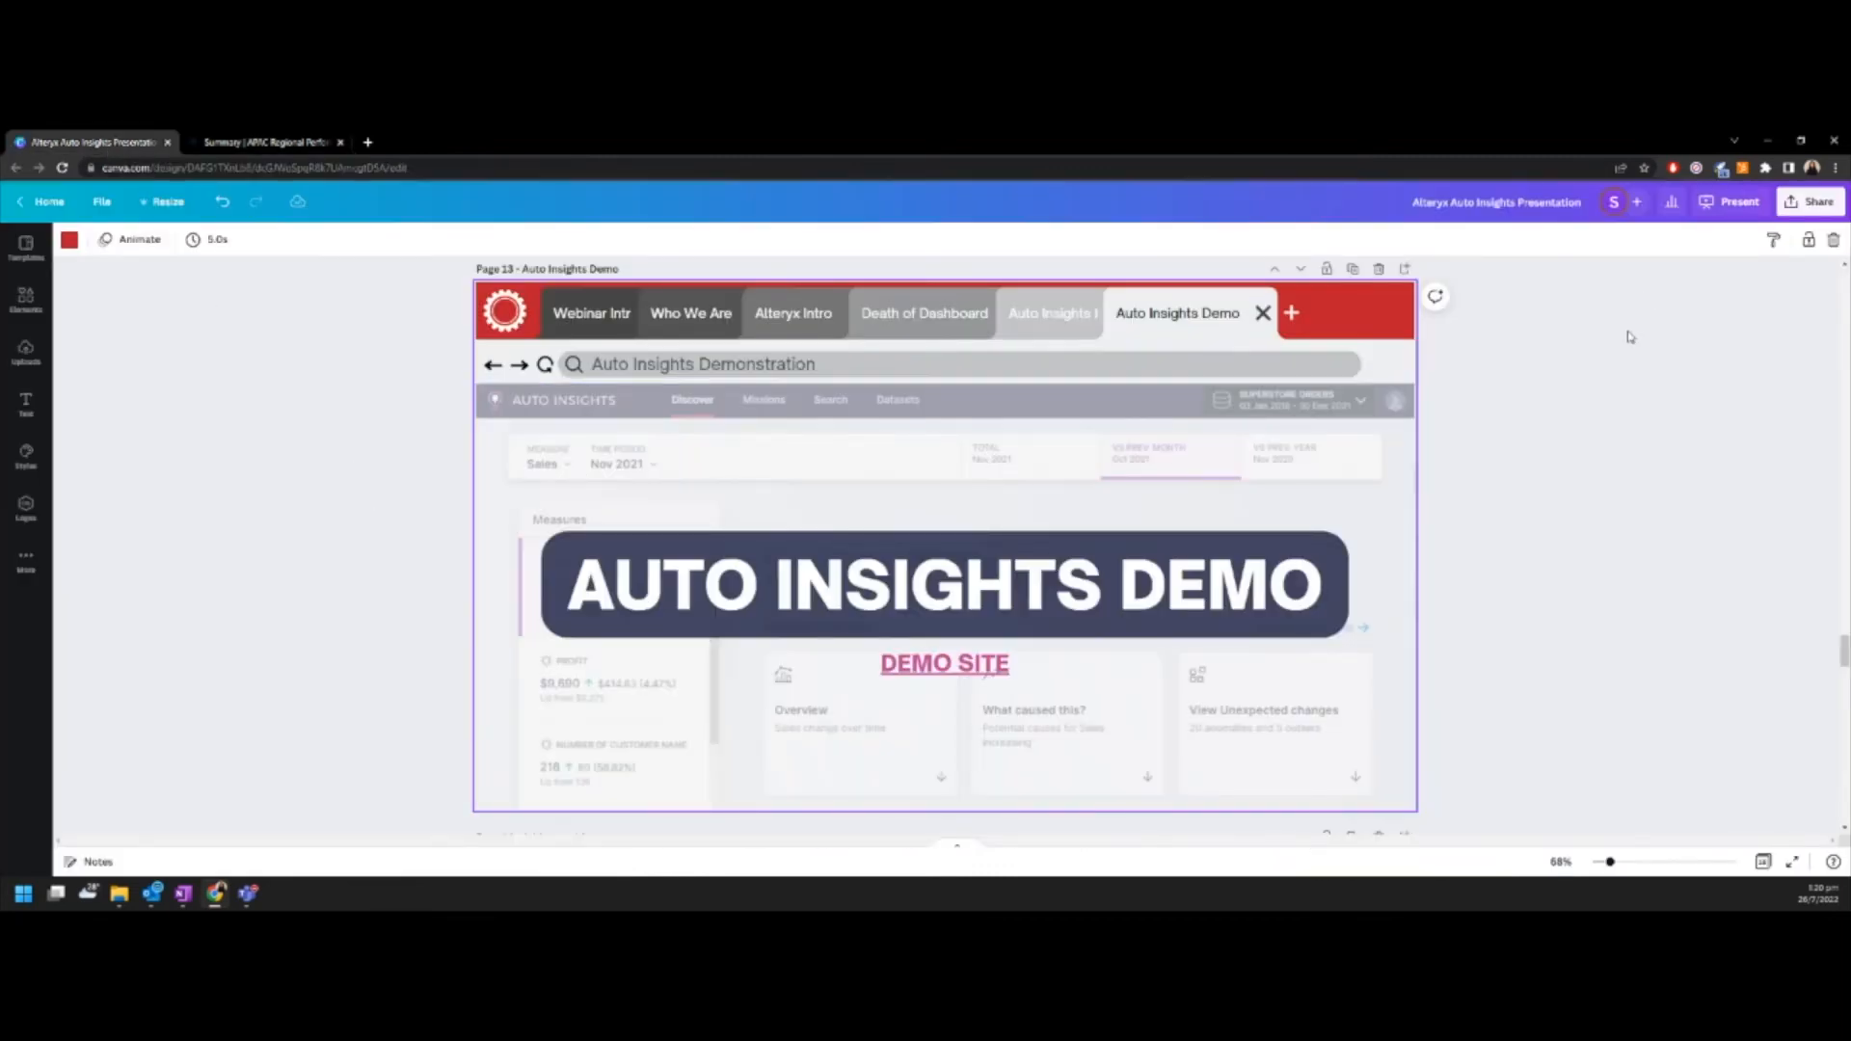
left_click(1727, 207)
left_click(1689, 347)
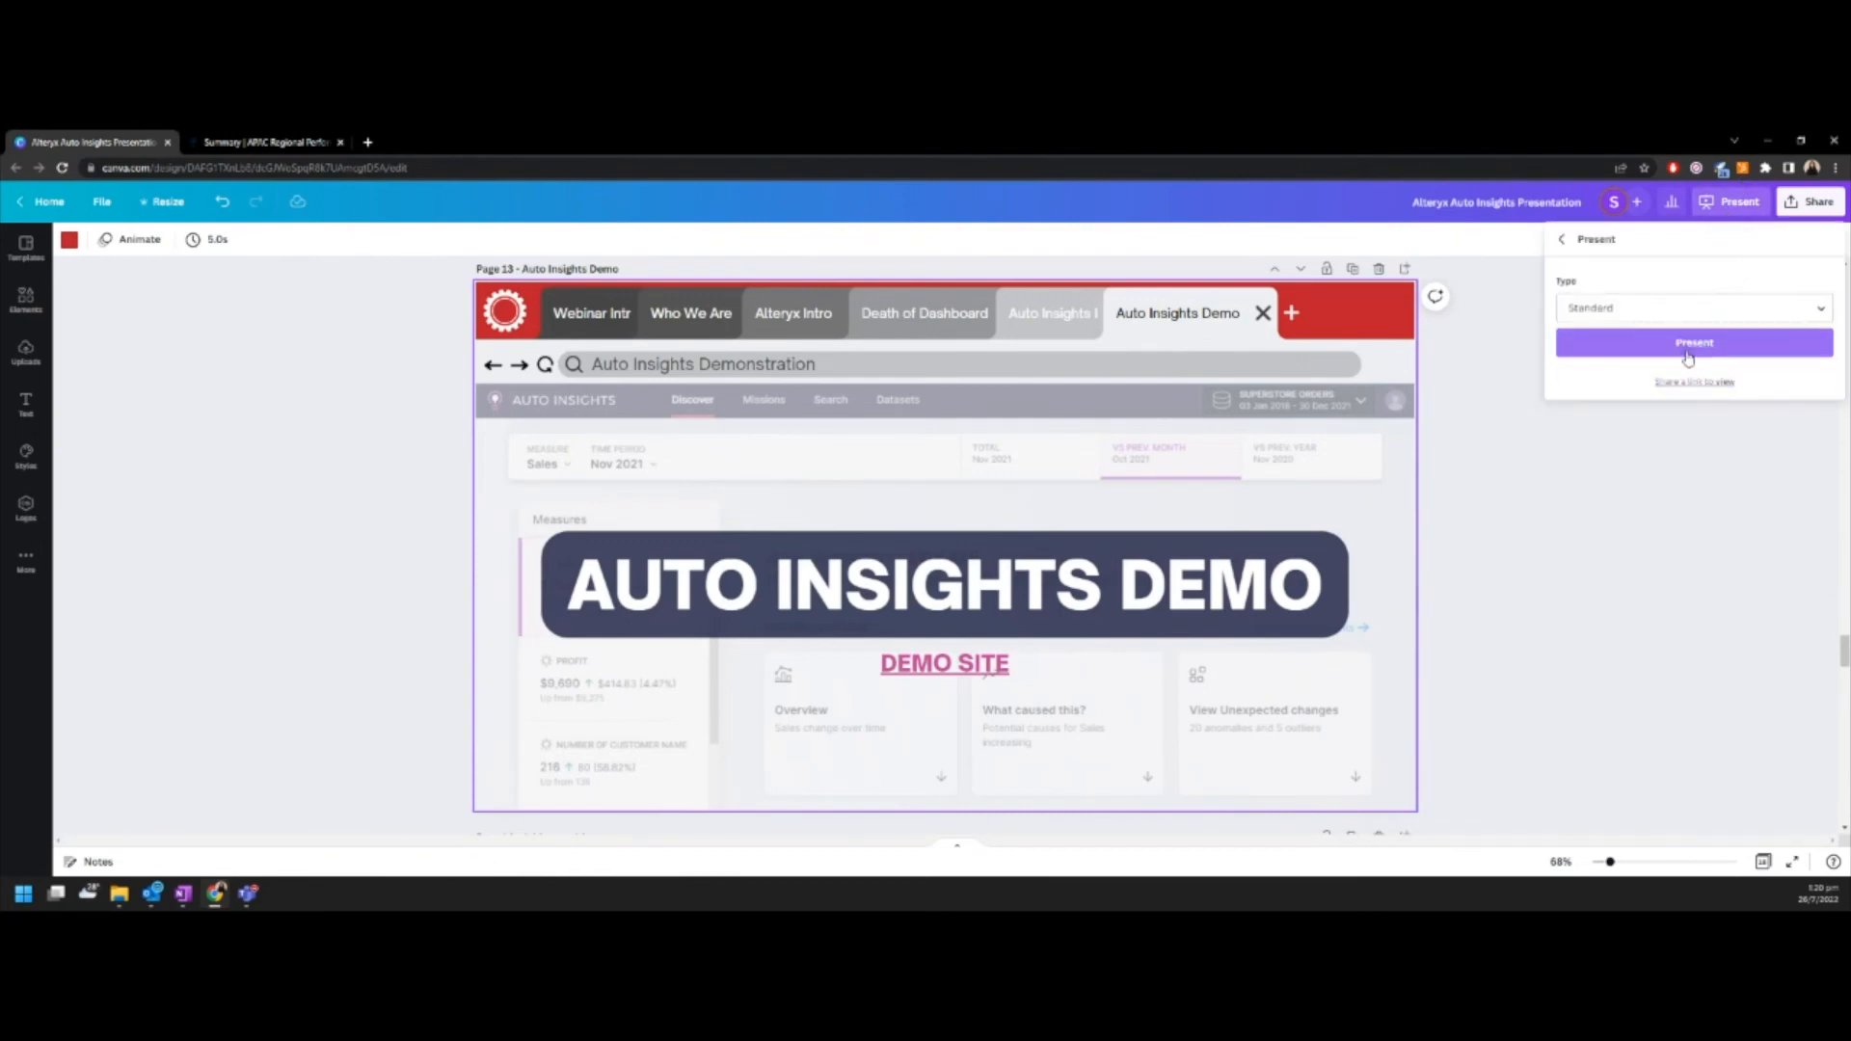